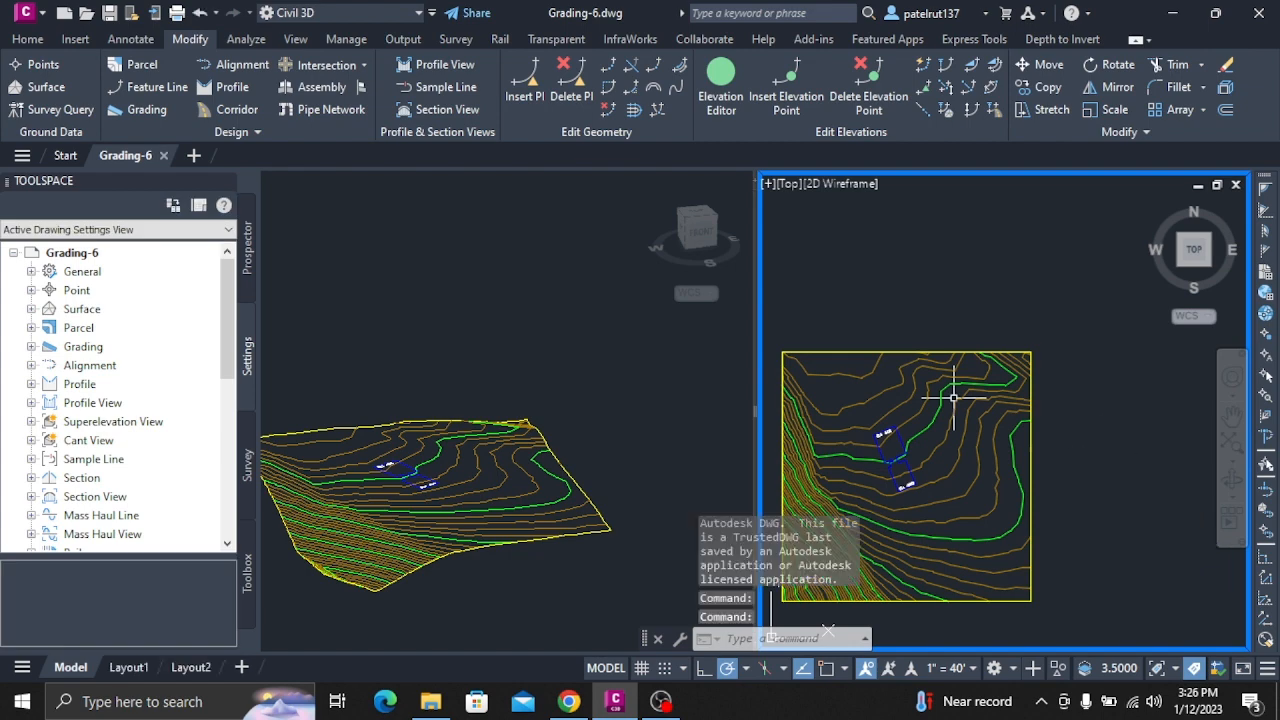
pyautogui.scroll(4, 783, 357)
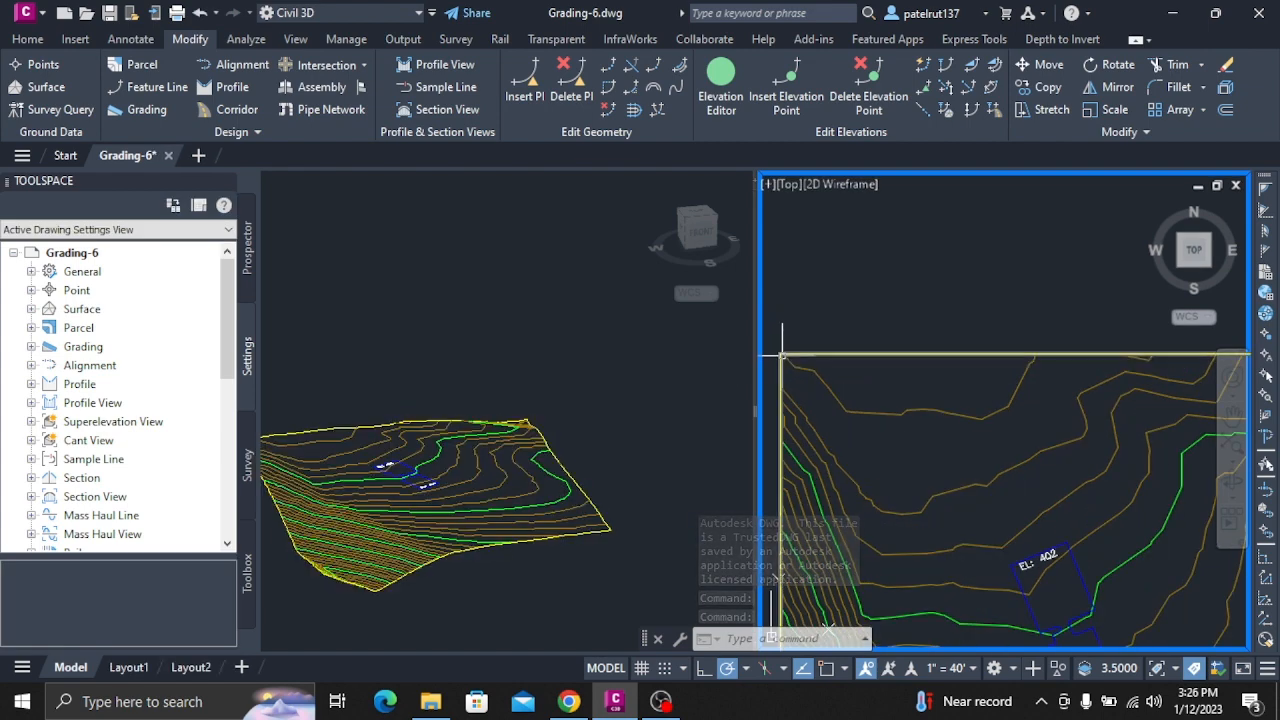
pyautogui.click(782, 355)
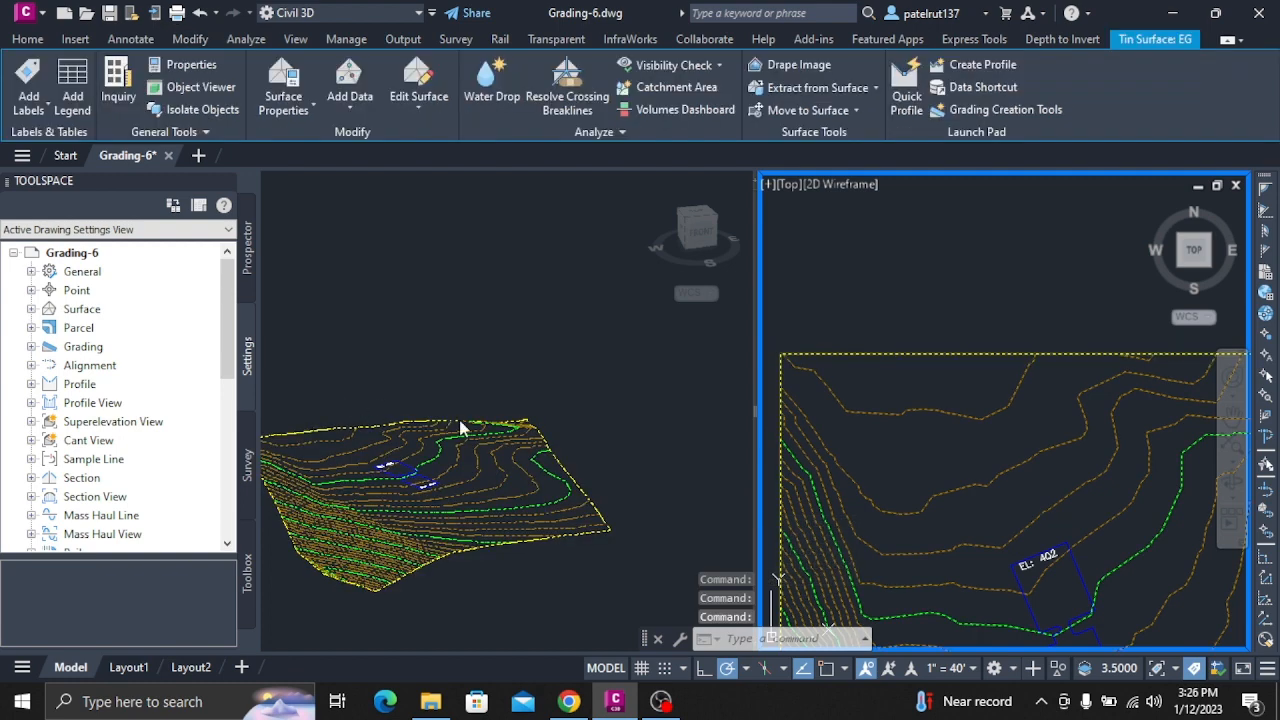
pyautogui.click(35, 45)
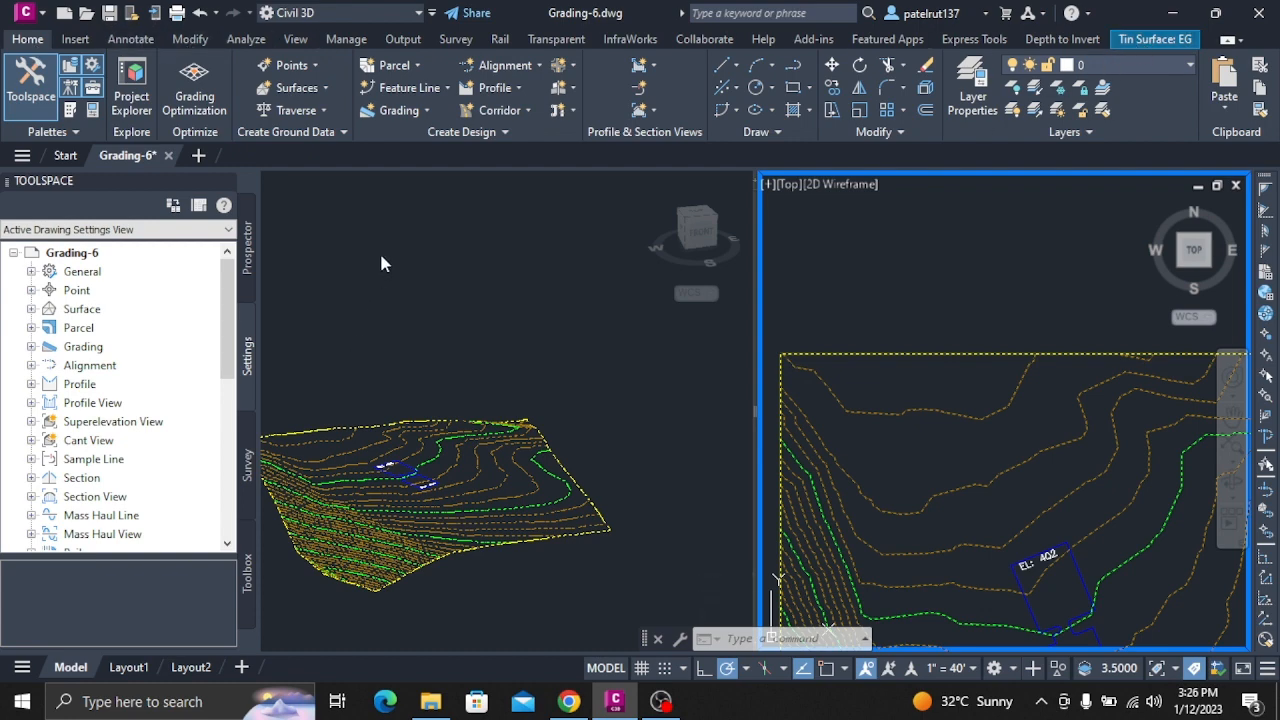
pyautogui.press('Escape')
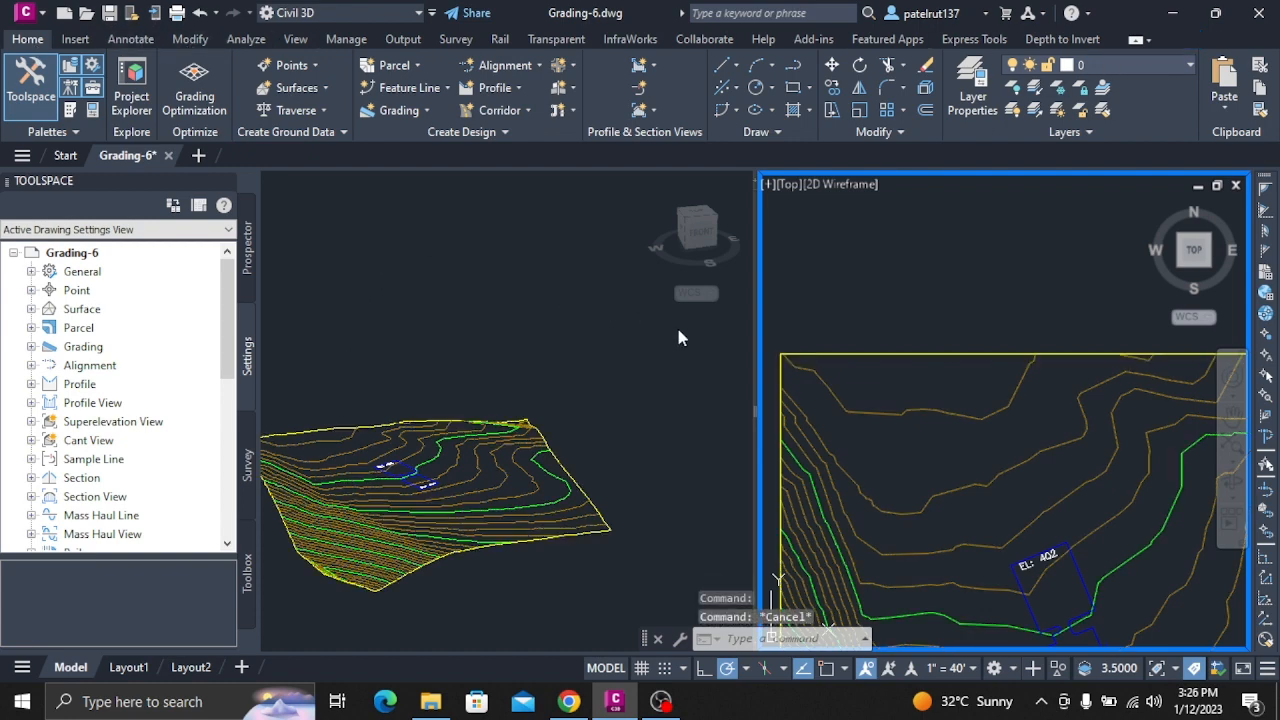
pyautogui.click(779, 353)
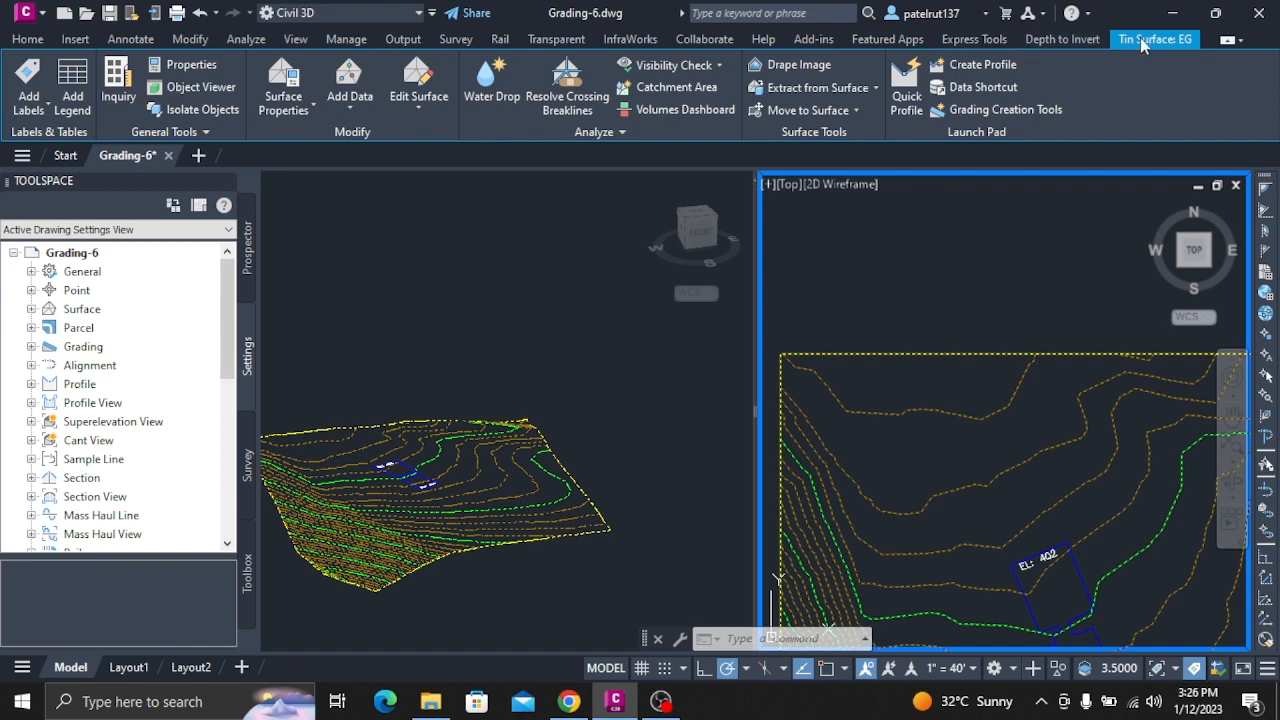
pyautogui.click(293, 39)
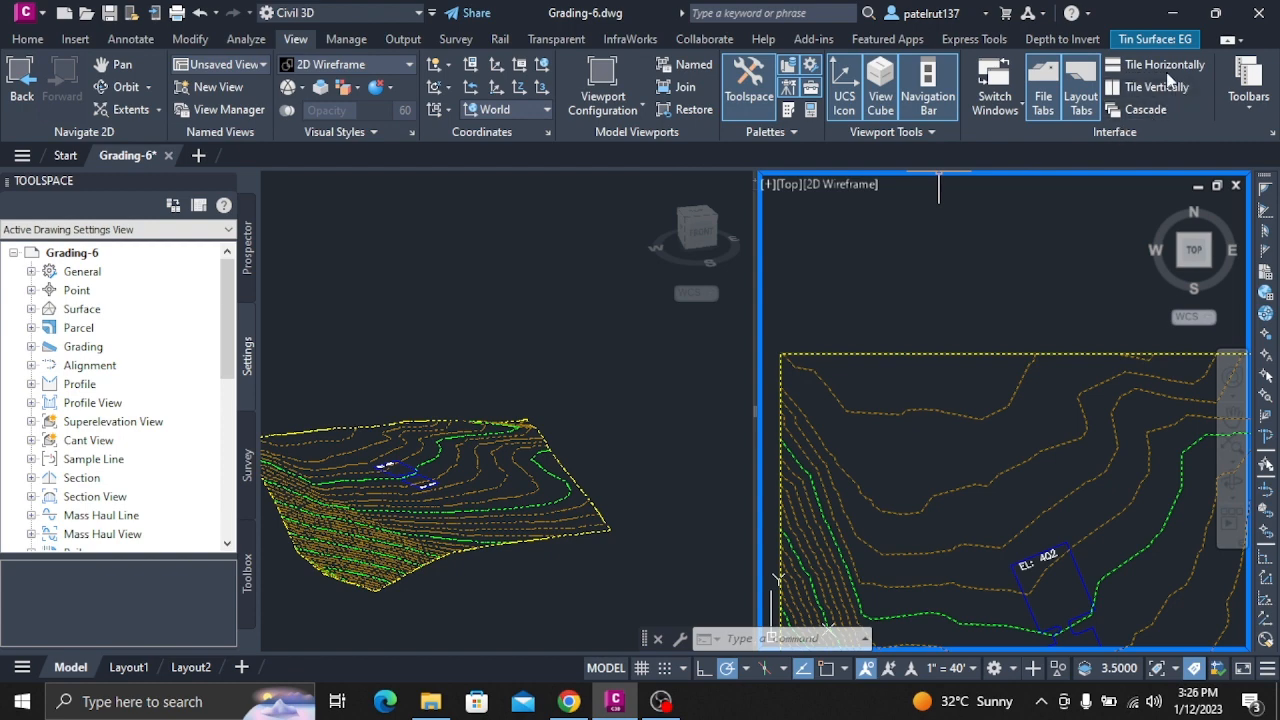
pyautogui.click(926, 131)
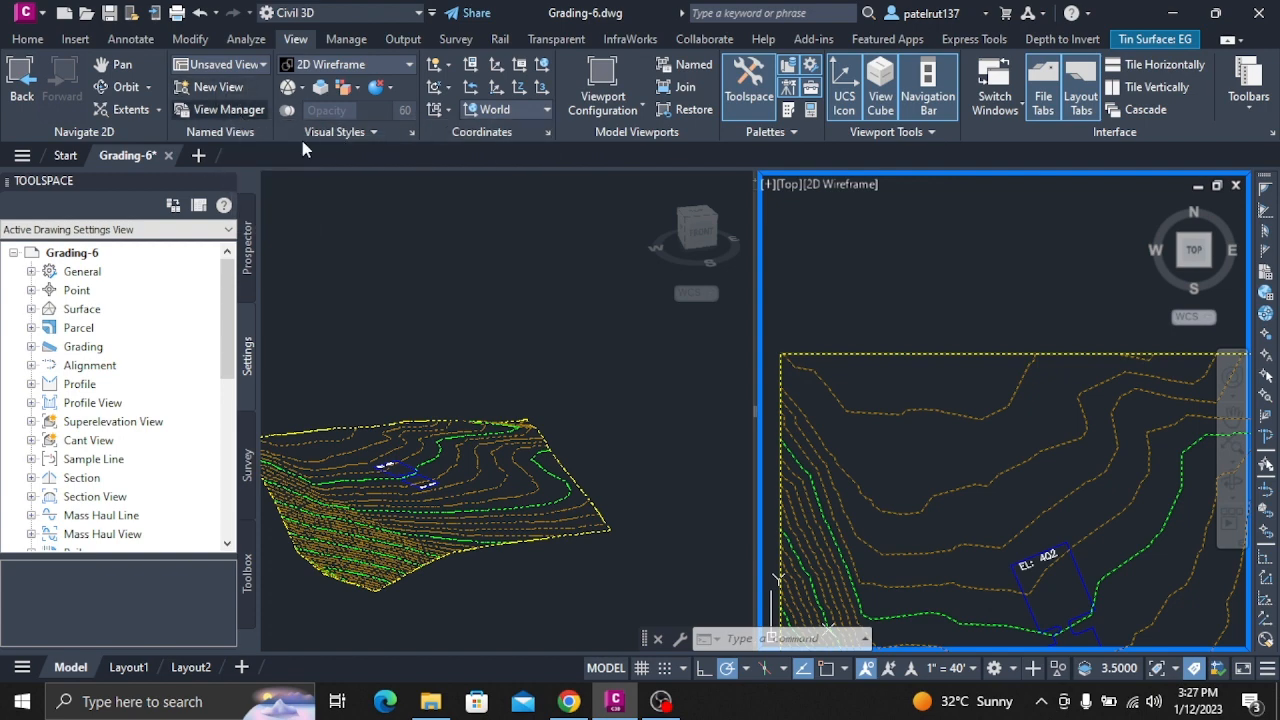
pyautogui.click(371, 137)
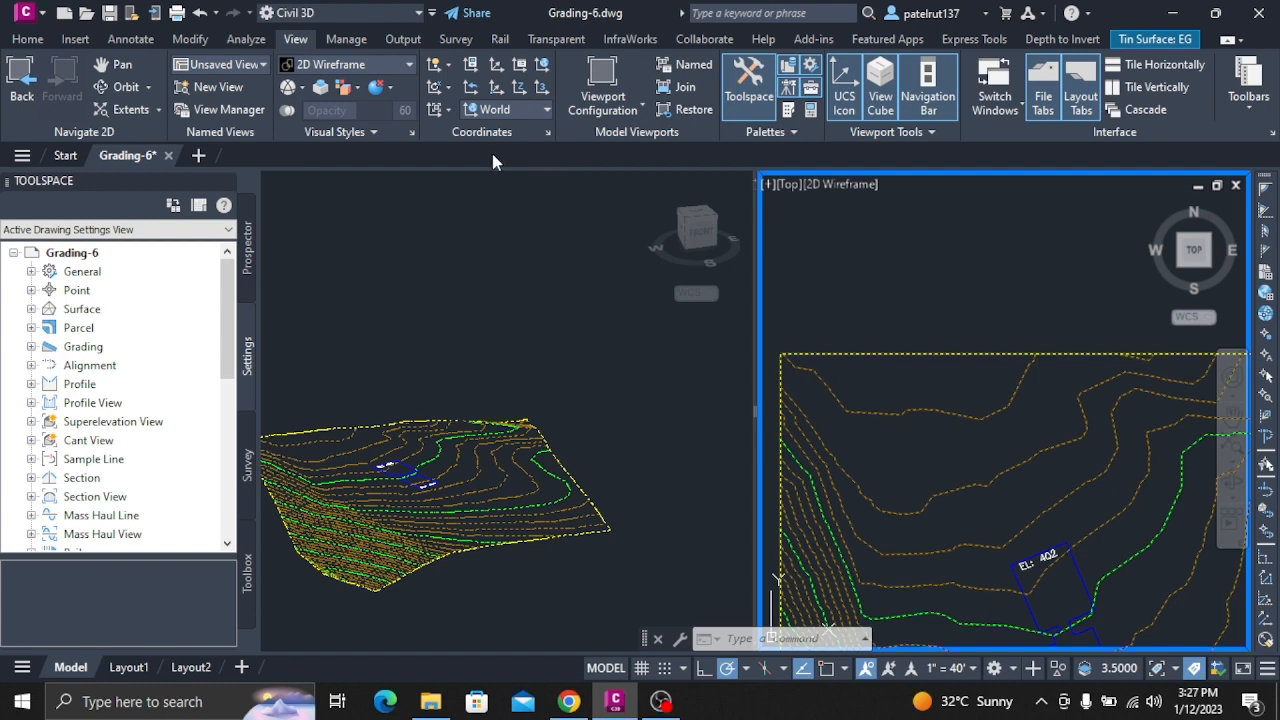
pyautogui.click(359, 131)
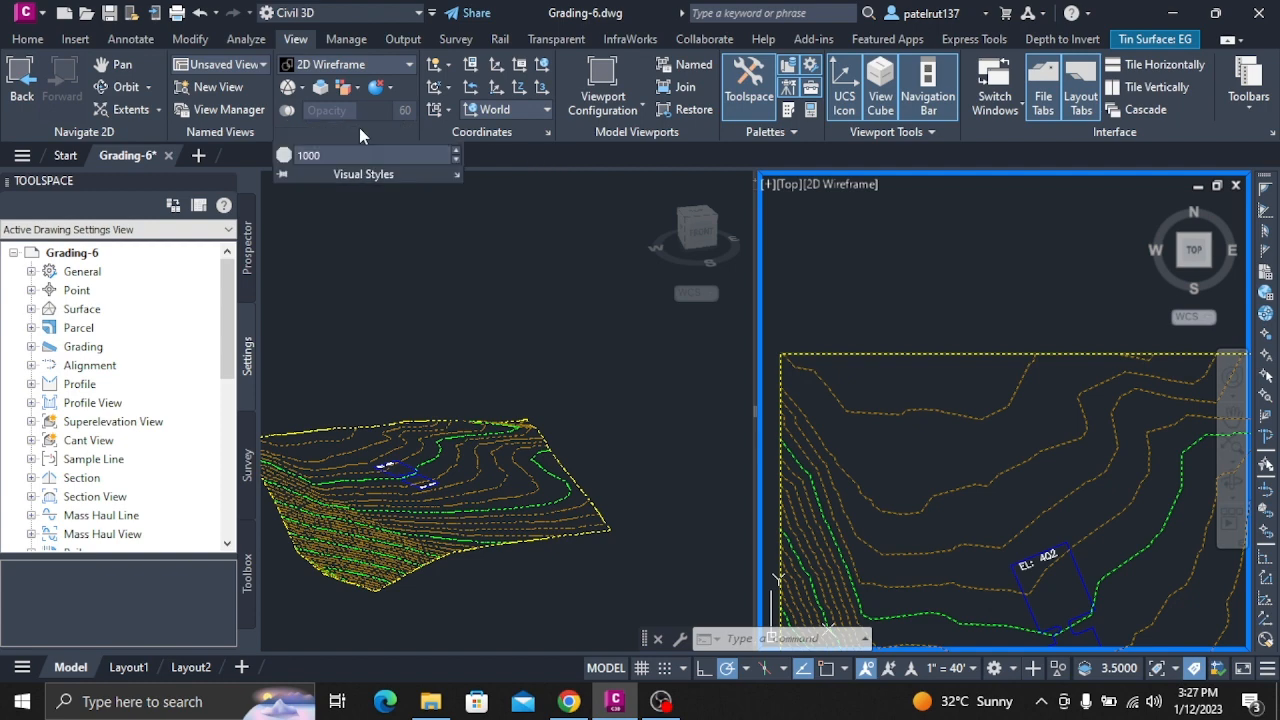
pyautogui.click(260, 66)
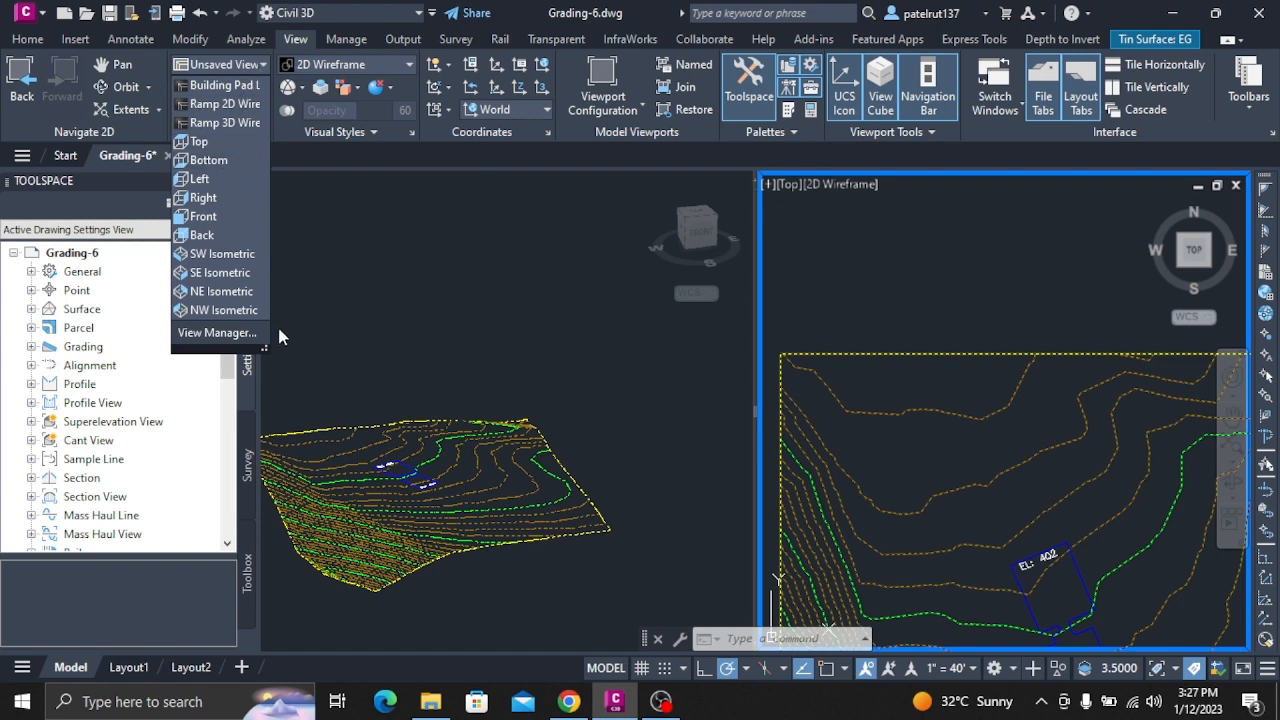
pyautogui.click(549, 110)
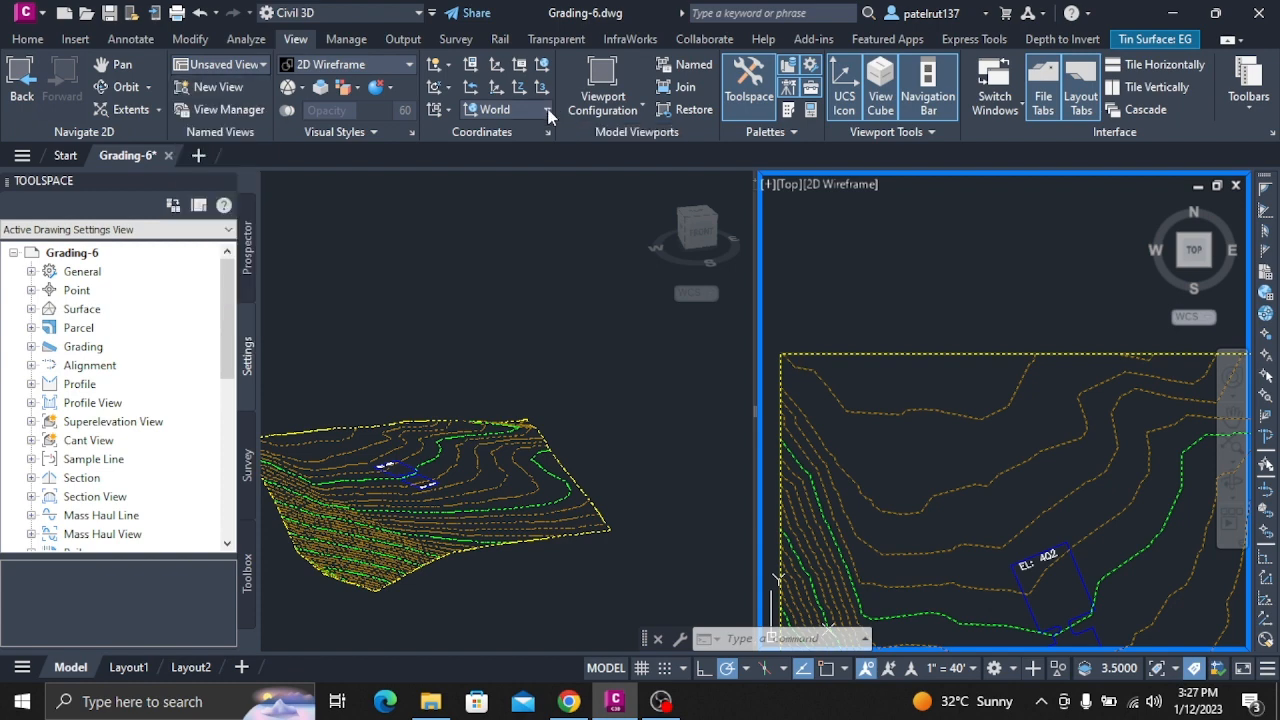
pyautogui.click(549, 110)
pyautogui.click(549, 111)
pyautogui.click(549, 111)
pyautogui.click(549, 111)
# Set the visual style of the top-view viewport to 3dWireframe
pyautogui.moveTo(119, 155)
pyautogui.click(373, 133)
pyautogui.click(366, 130)
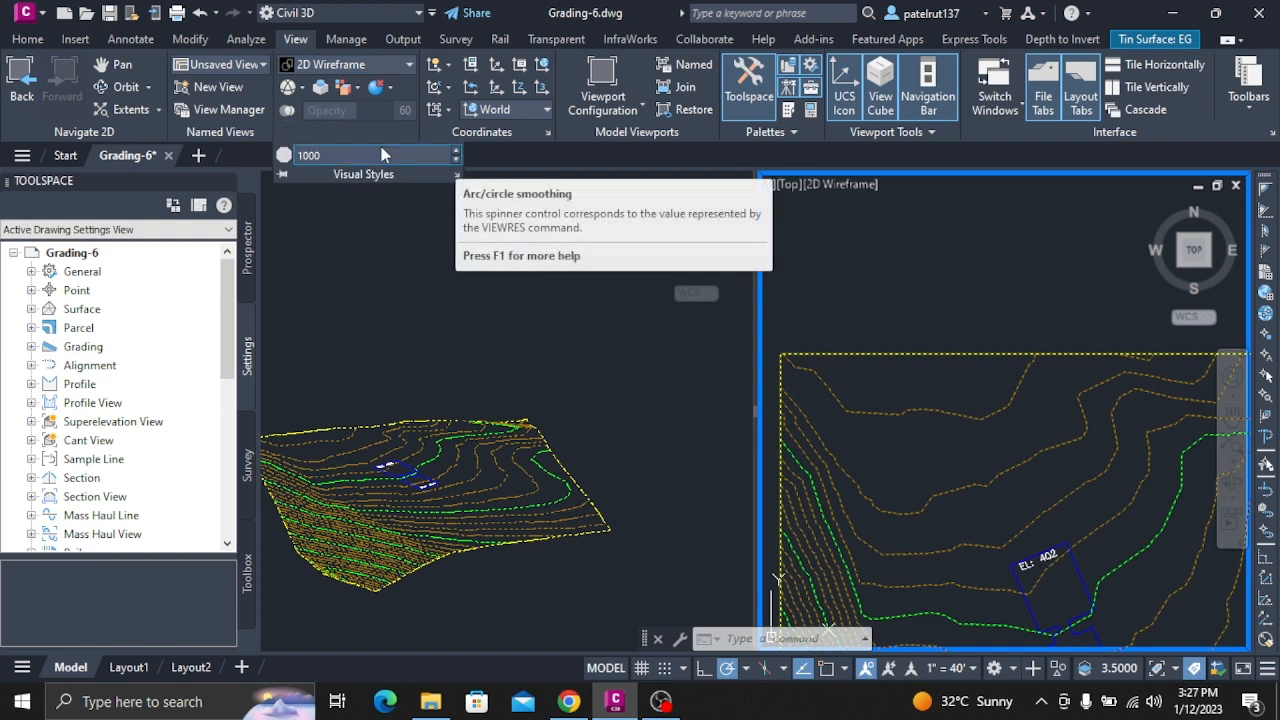
pyautogui.click(409, 66)
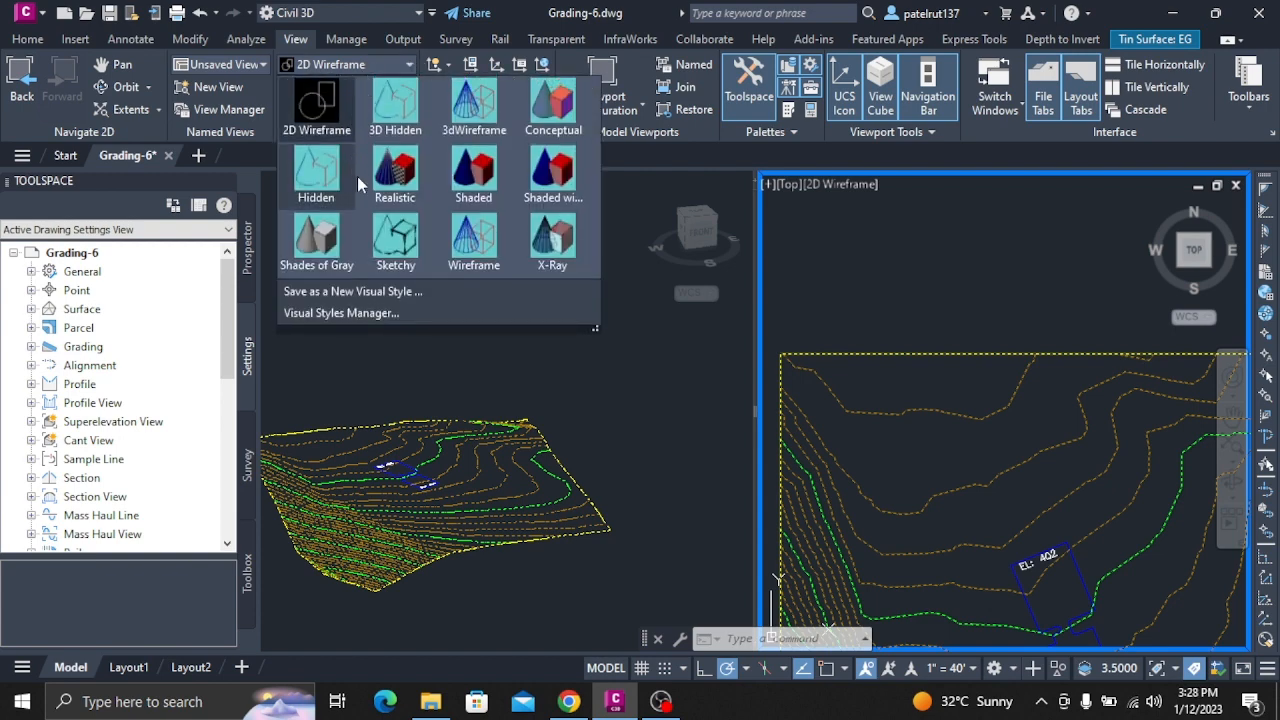
pyautogui.click(481, 121)
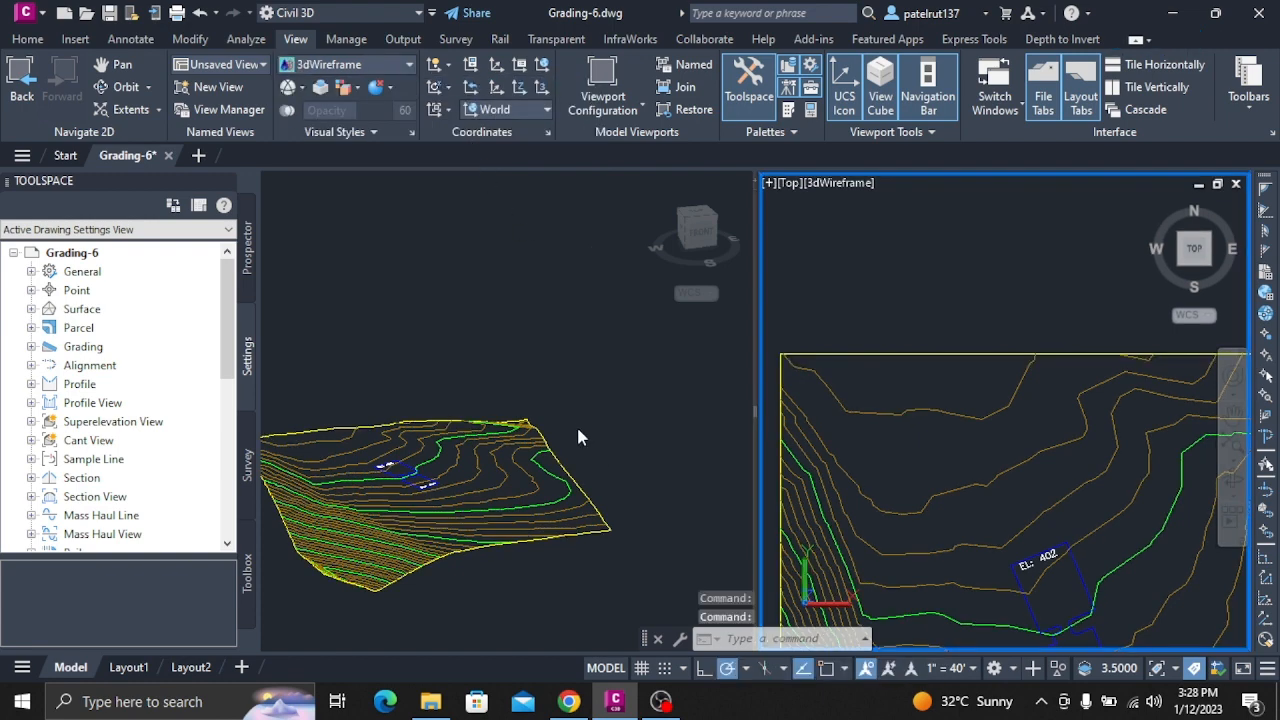
# Select the EG surface in the plan view and open the Grading Creation Tools
pyautogui.scroll(-6, 763, 380)
pyautogui.scroll(6, 868, 454)
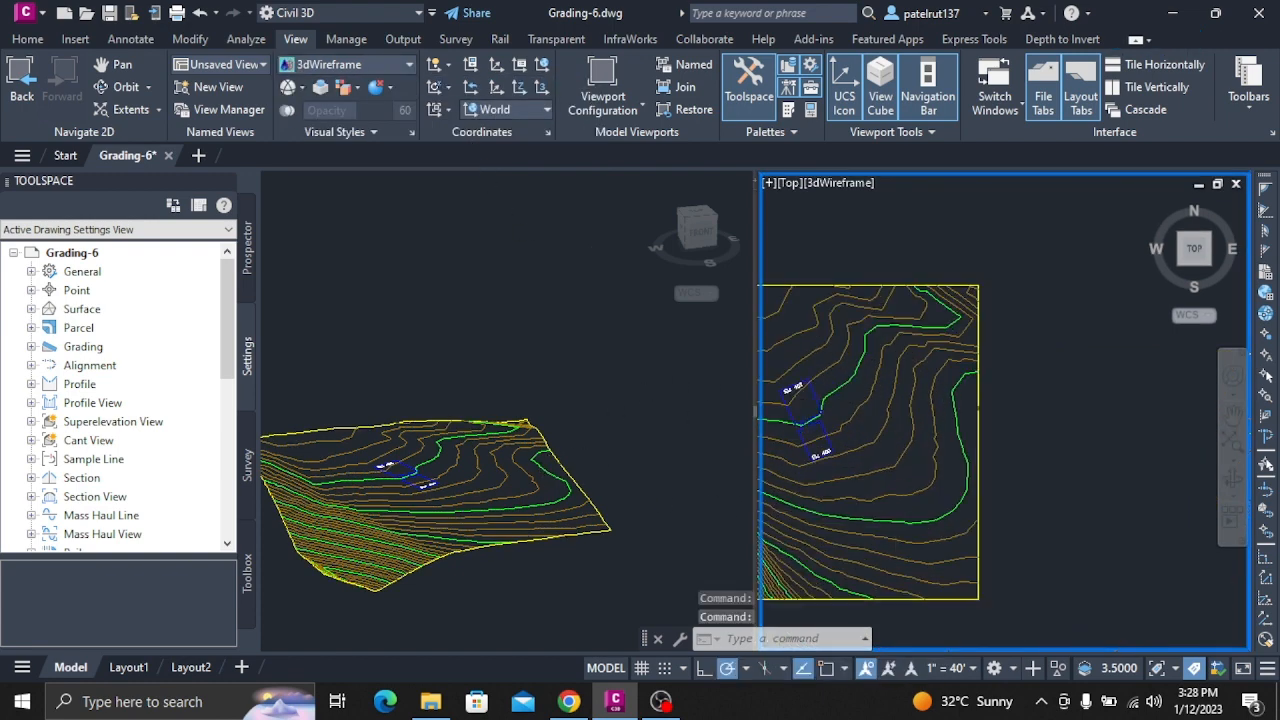
pyautogui.scroll(-8, 855, 453)
pyautogui.scroll(4, 788, 391)
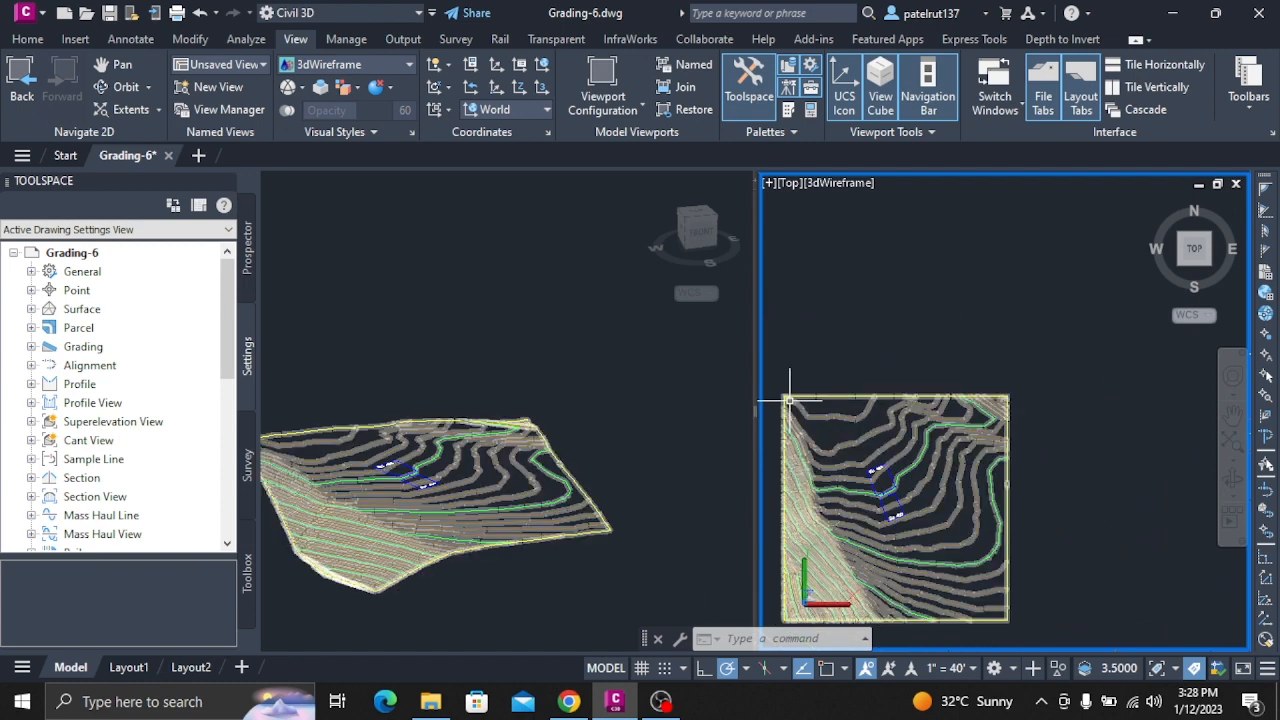
pyautogui.click(788, 398)
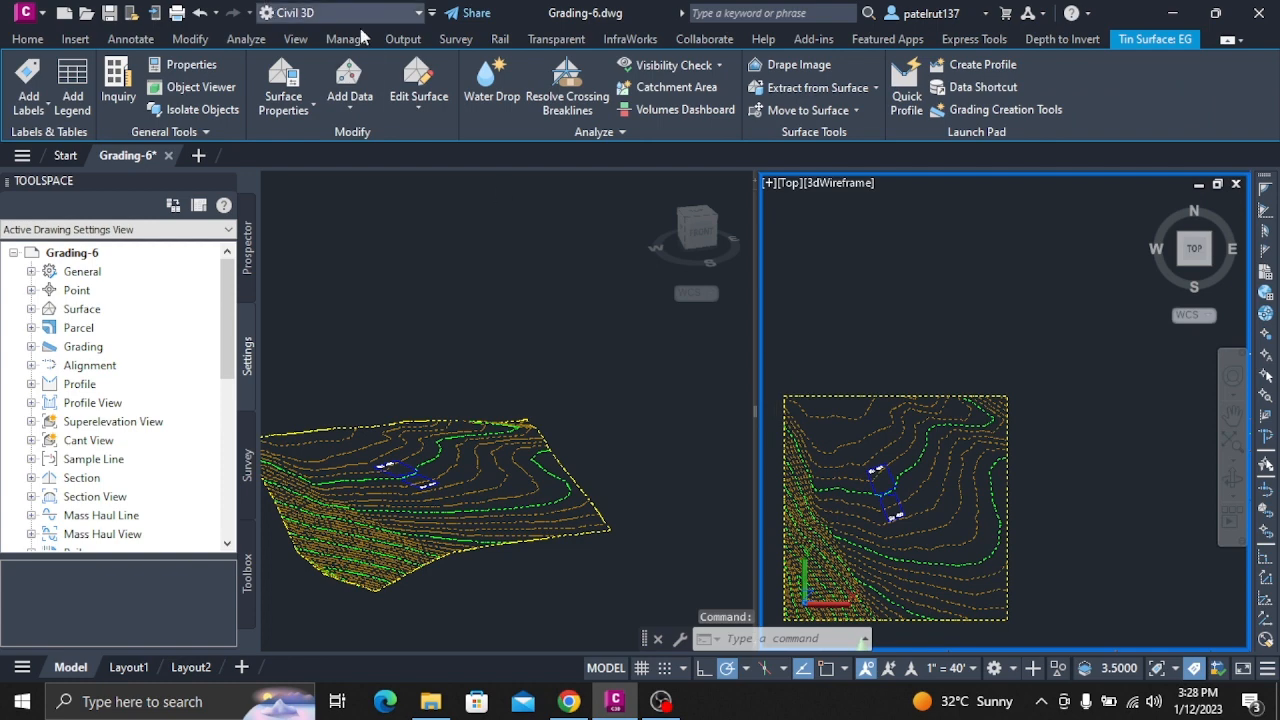
pyautogui.click(283, 39)
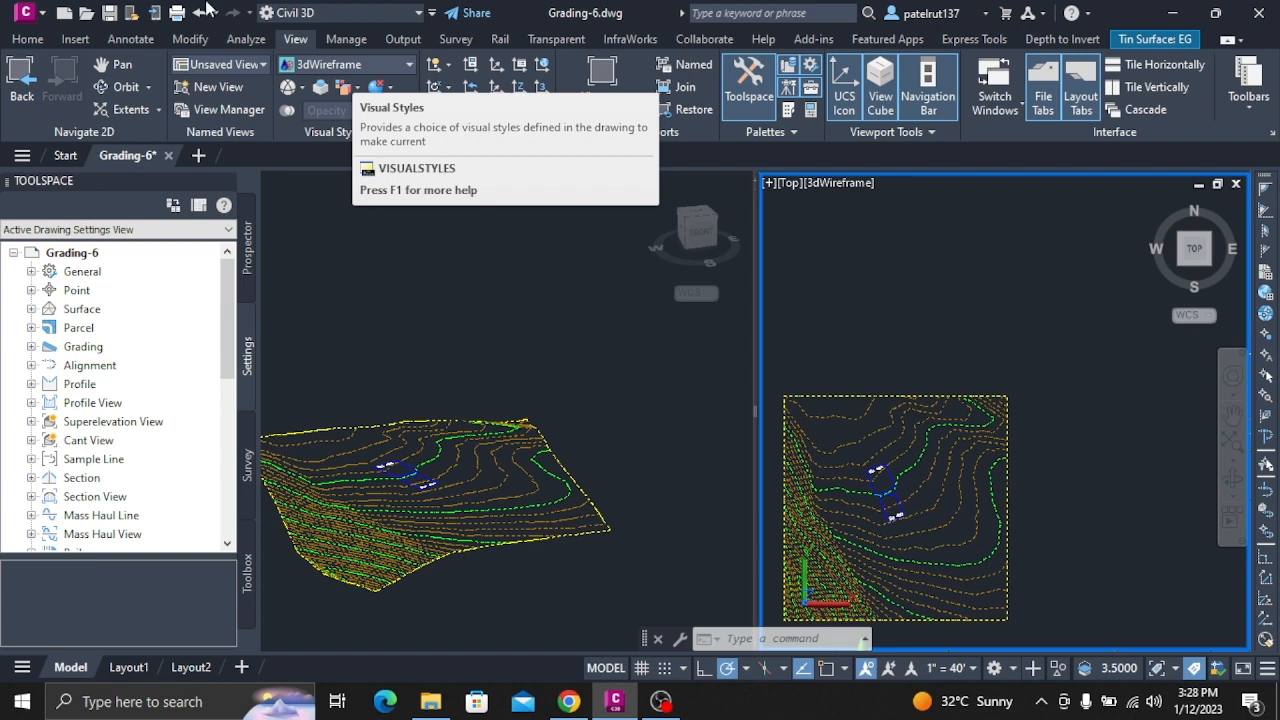
pyautogui.click(27, 39)
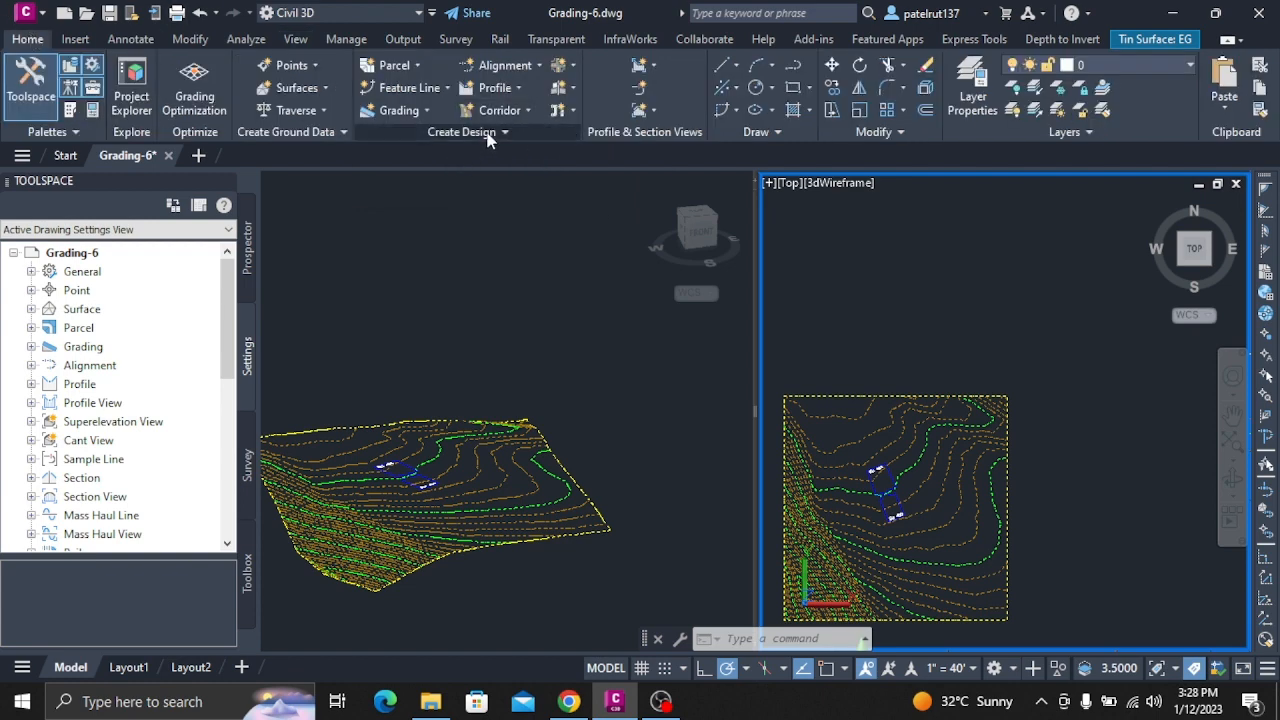
pyautogui.click(427, 112)
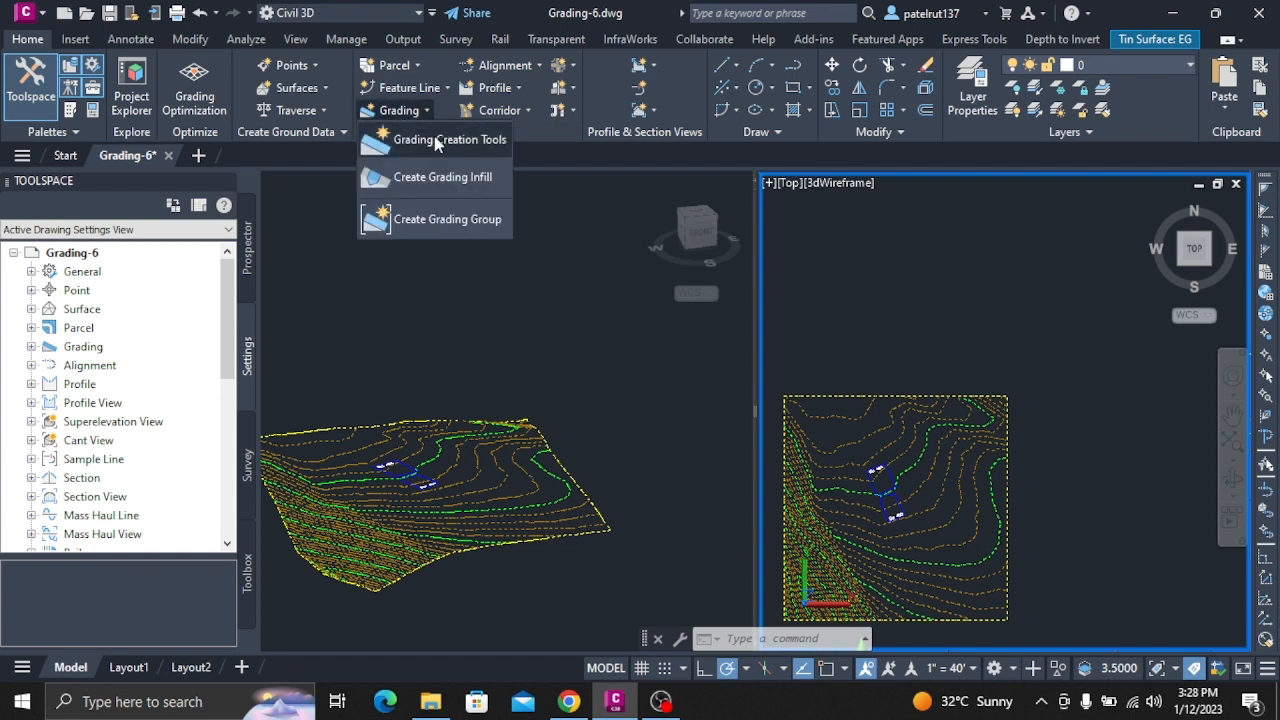
pyautogui.click(436, 142)
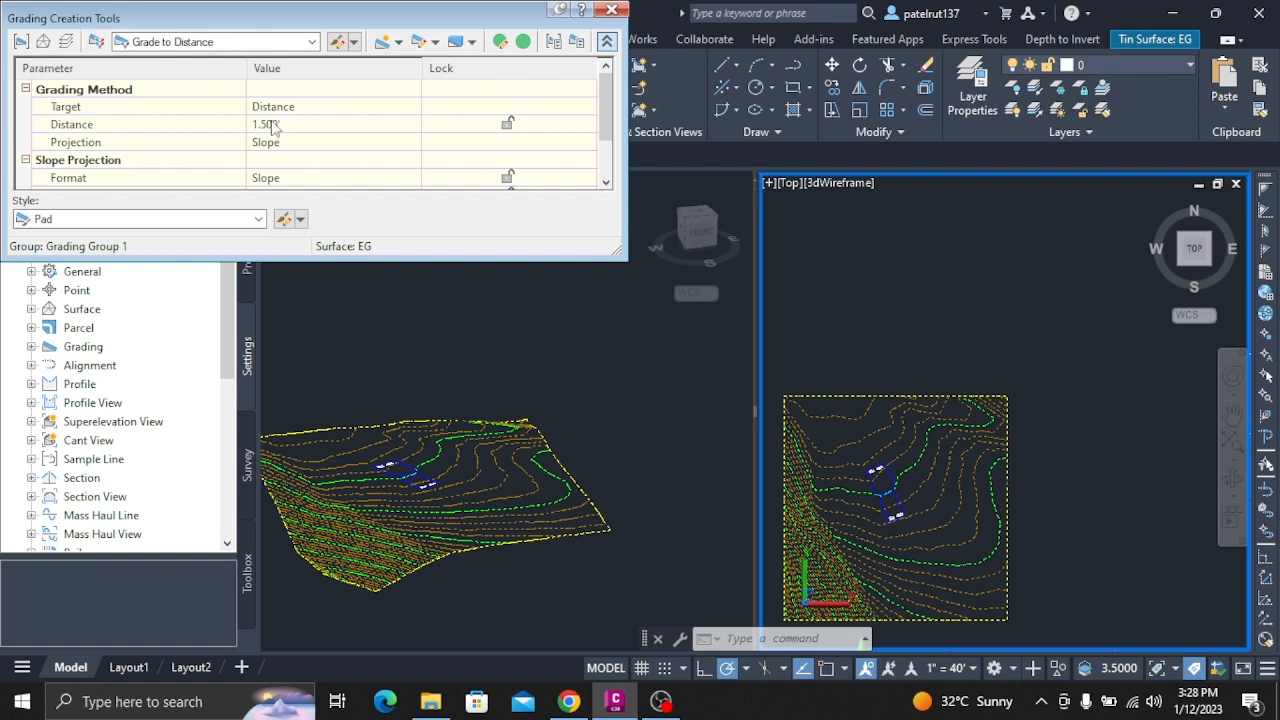
pyautogui.click(355, 42)
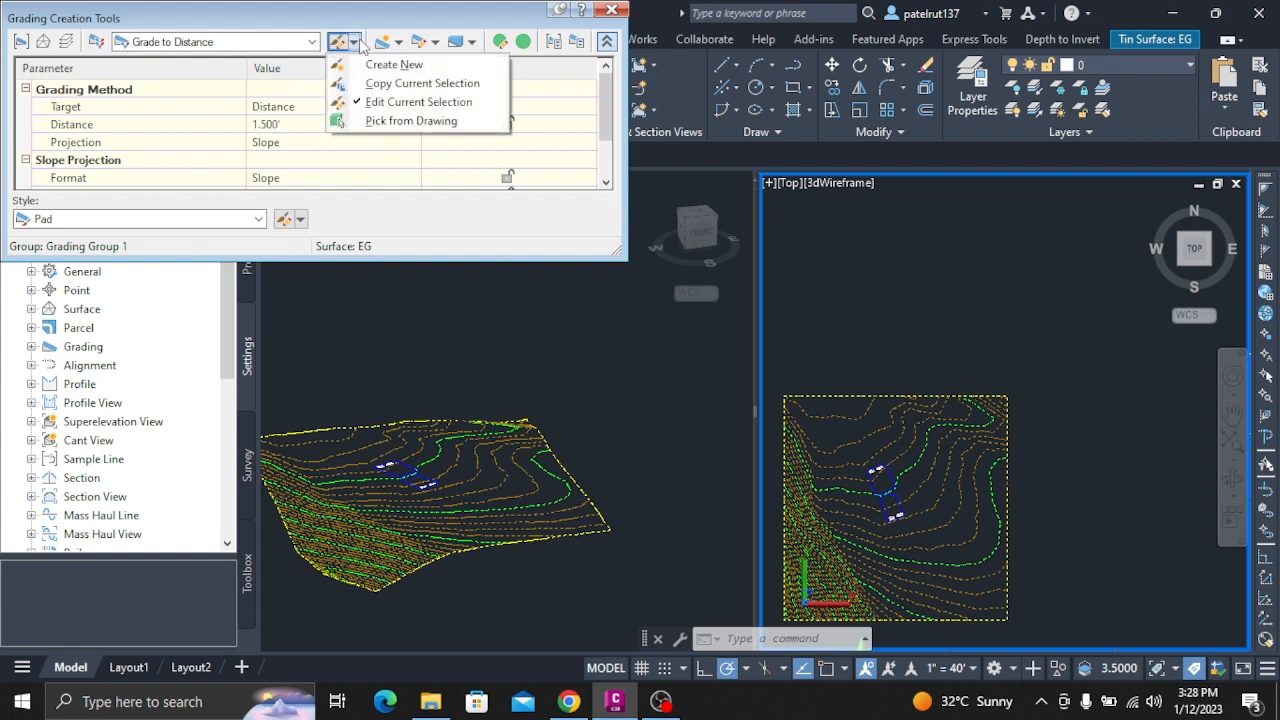
pyautogui.click(391, 14)
pyautogui.click(399, 42)
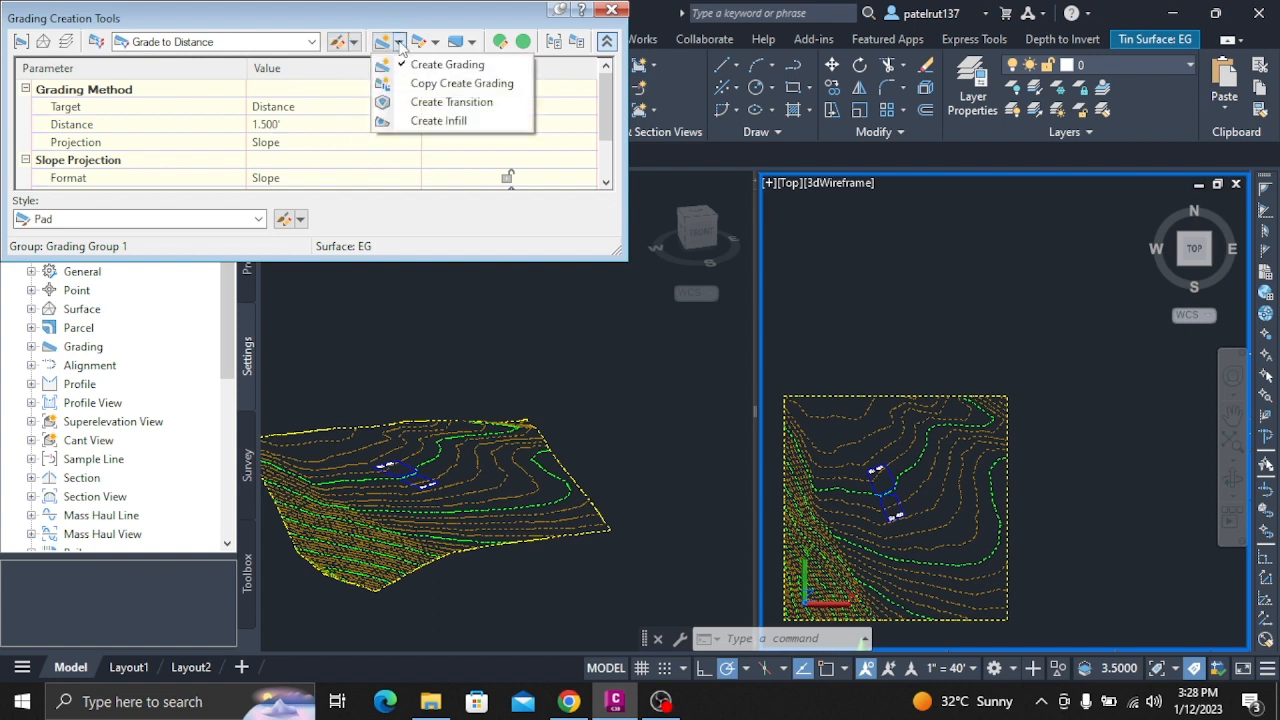
pyautogui.click(399, 42)
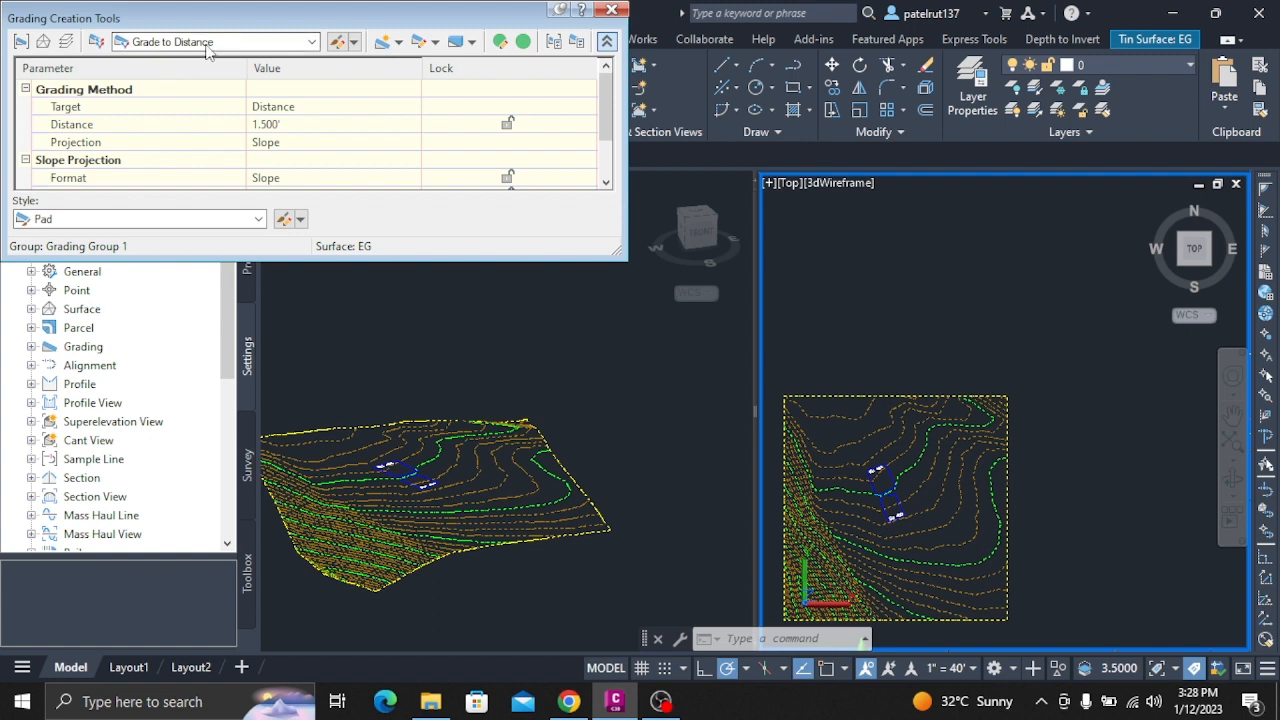
pyautogui.click(262, 49)
pyautogui.click(262, 48)
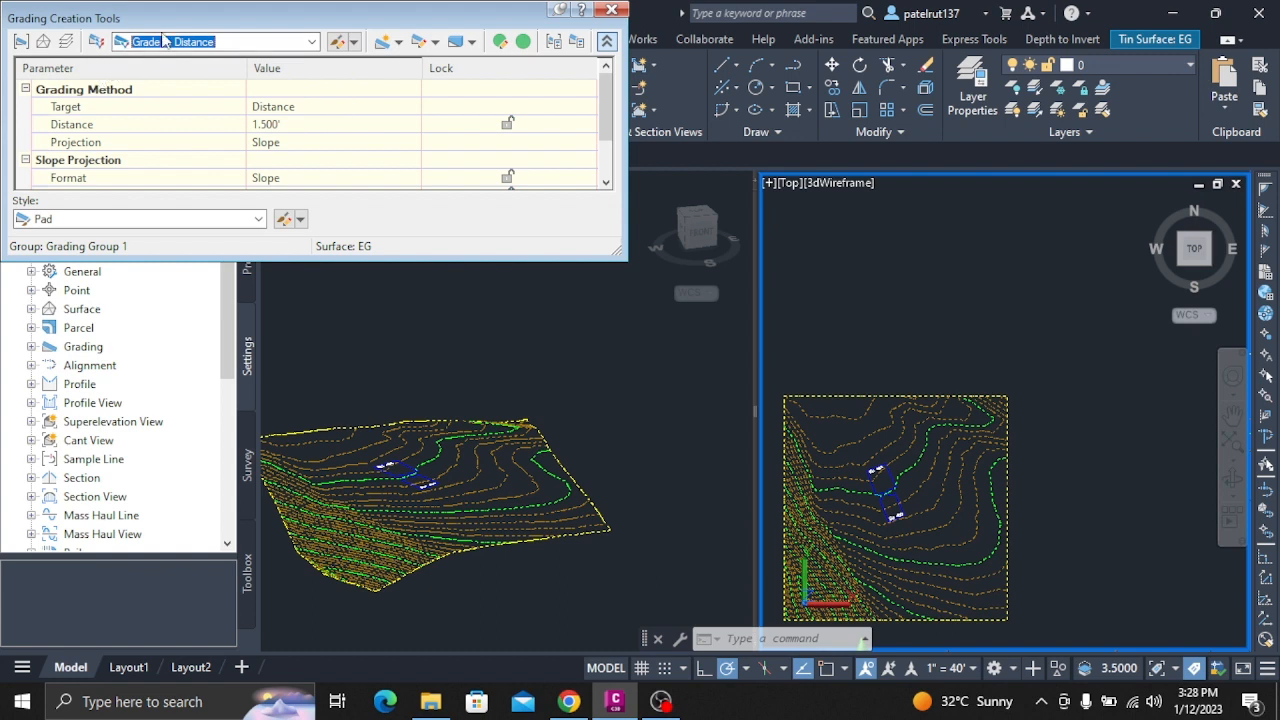
pyautogui.click(436, 41)
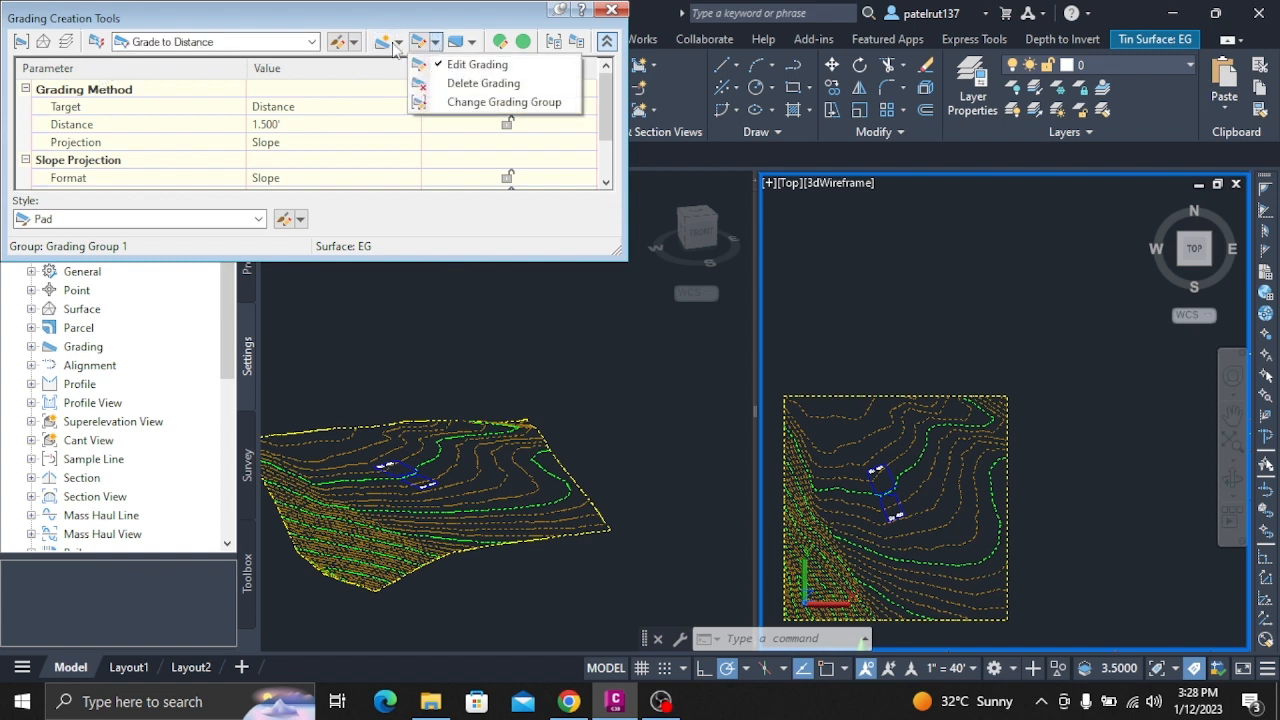
pyautogui.click(399, 42)
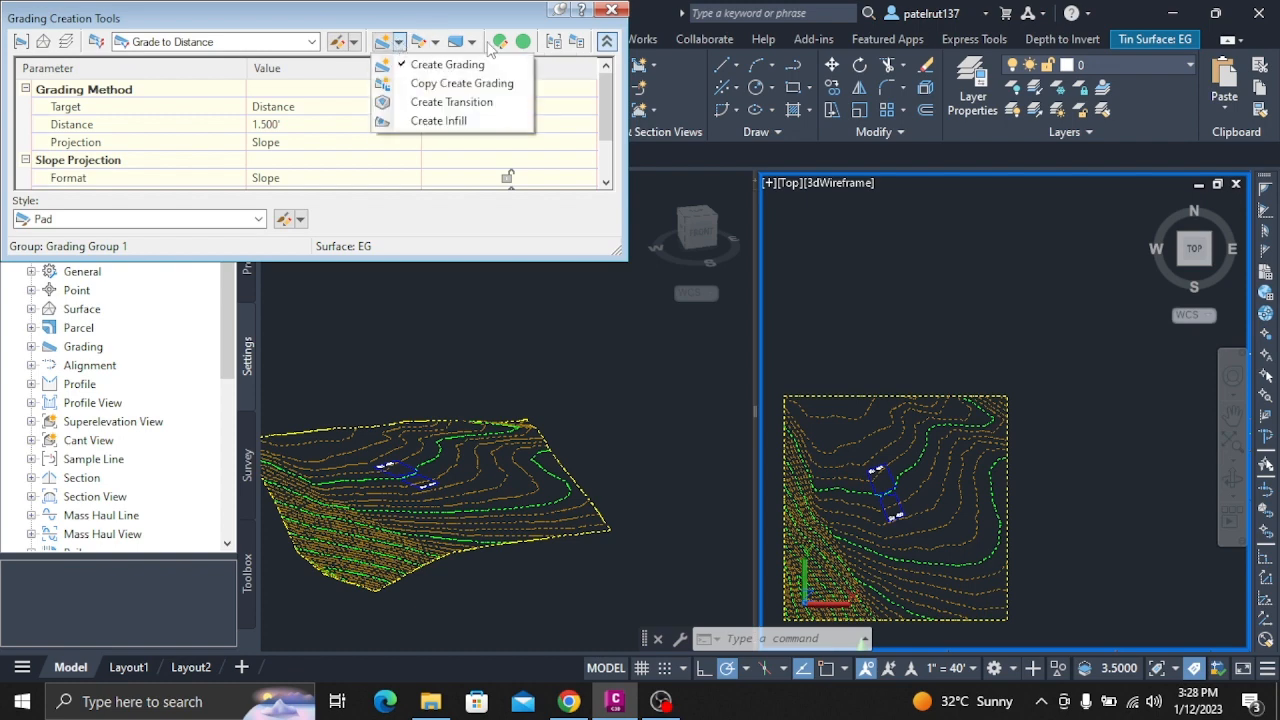
pyautogui.click(528, 22)
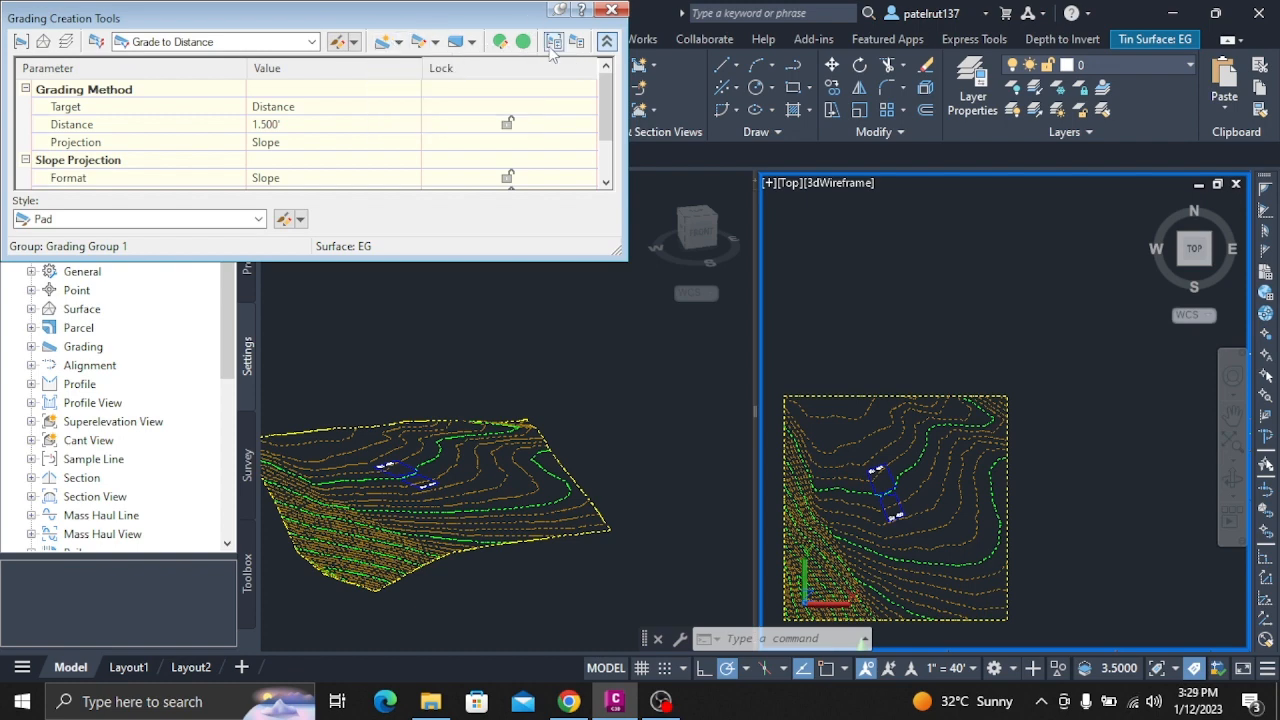
pyautogui.click(472, 42)
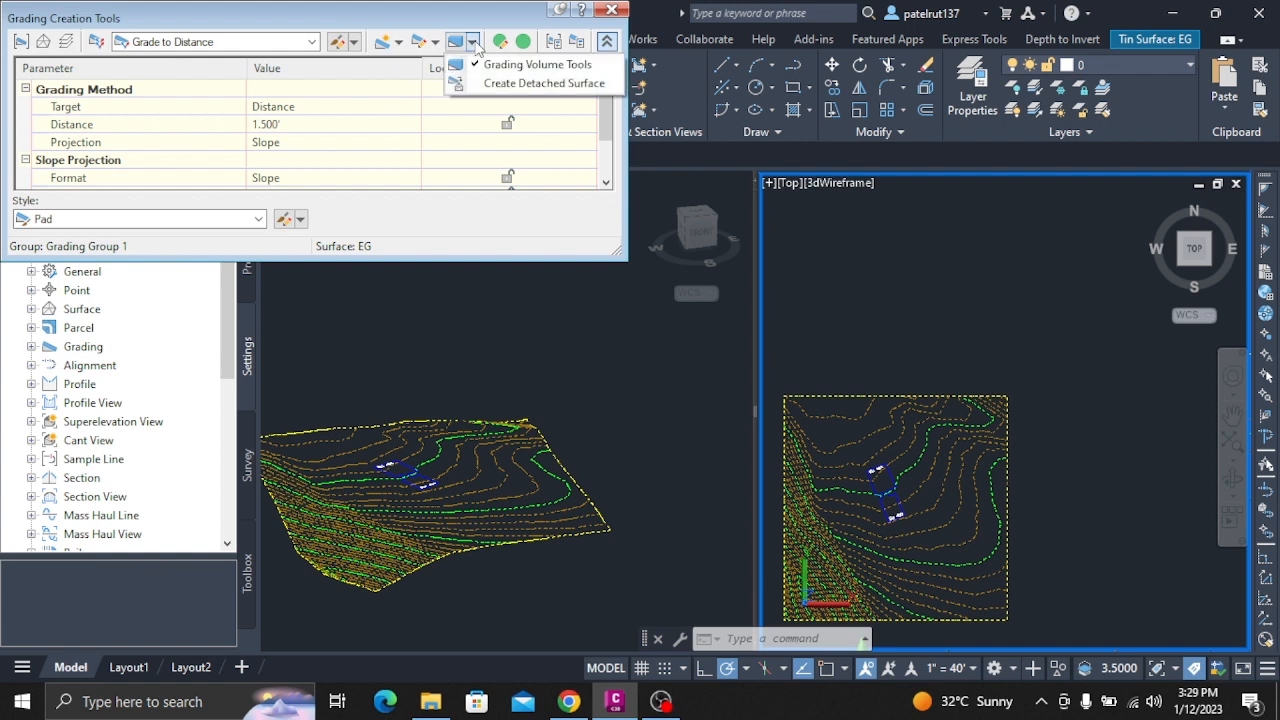
pyautogui.click(478, 21)
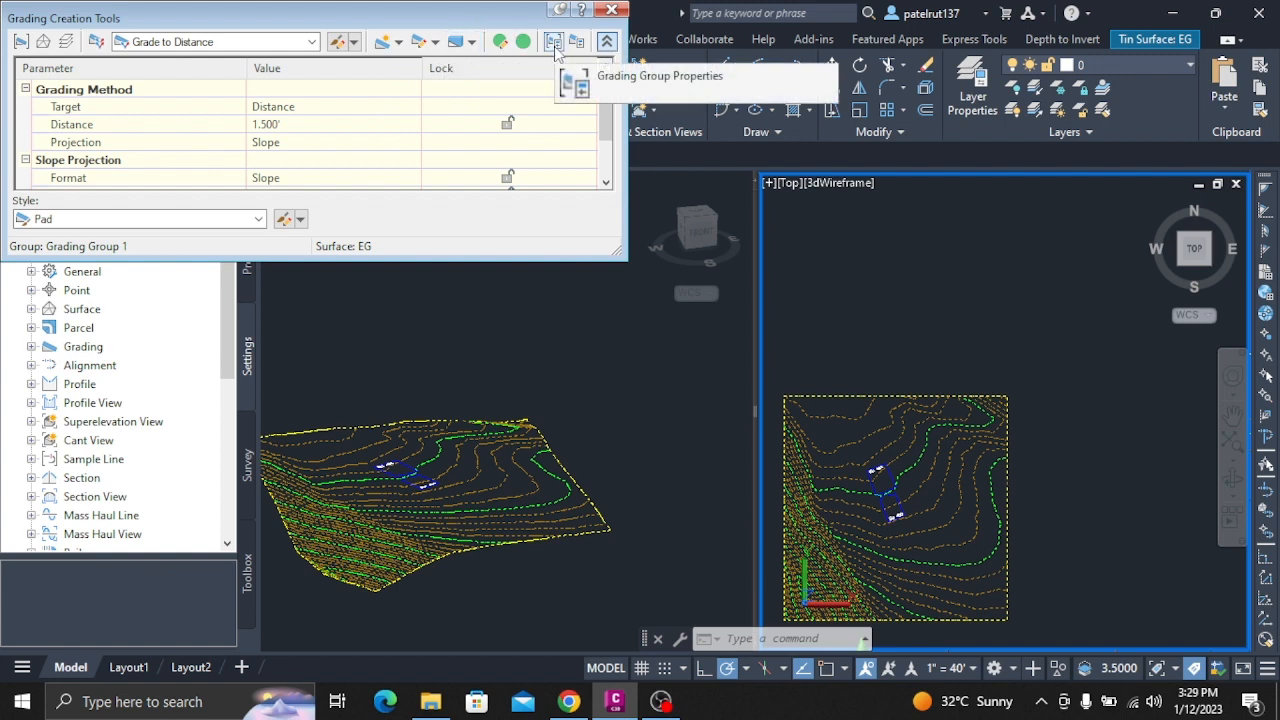
# Turn on automatic surface creation in the grading group's properties, accepting a TIN surface with the Contours 1' and 5' (Design) style
pyautogui.click(554, 46)
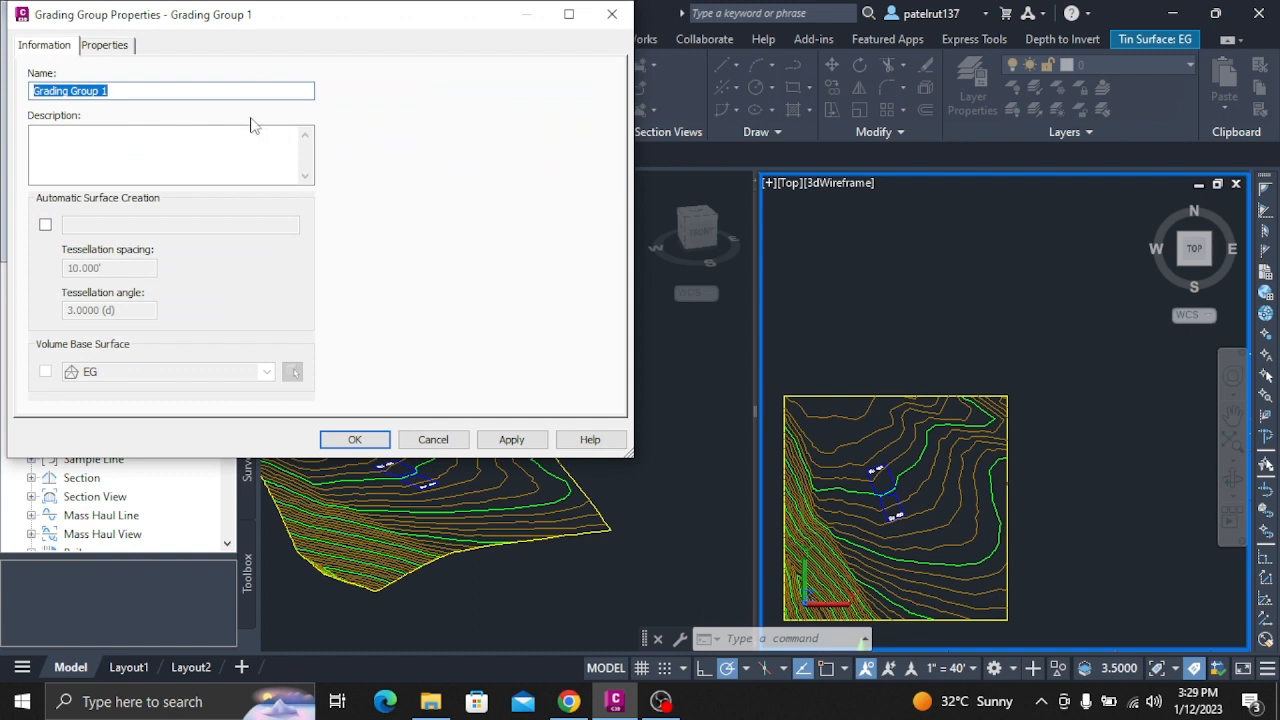
pyautogui.click(45, 224)
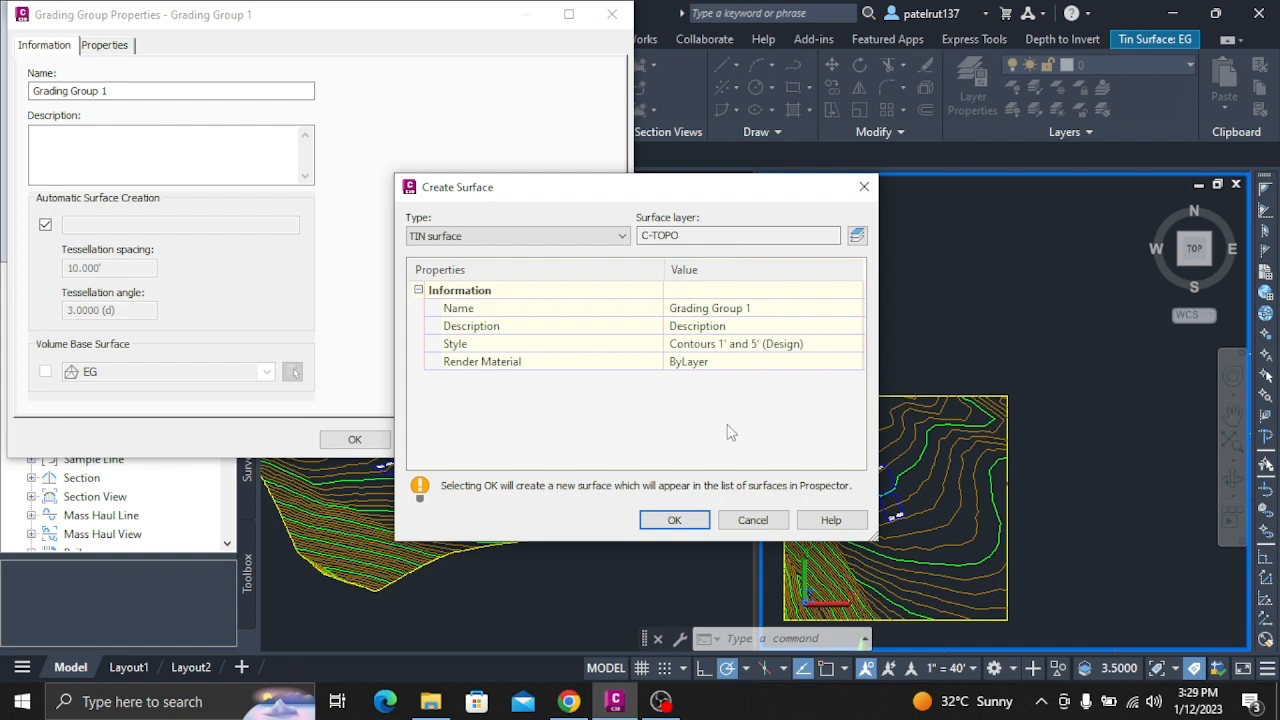
pyautogui.click(674, 520)
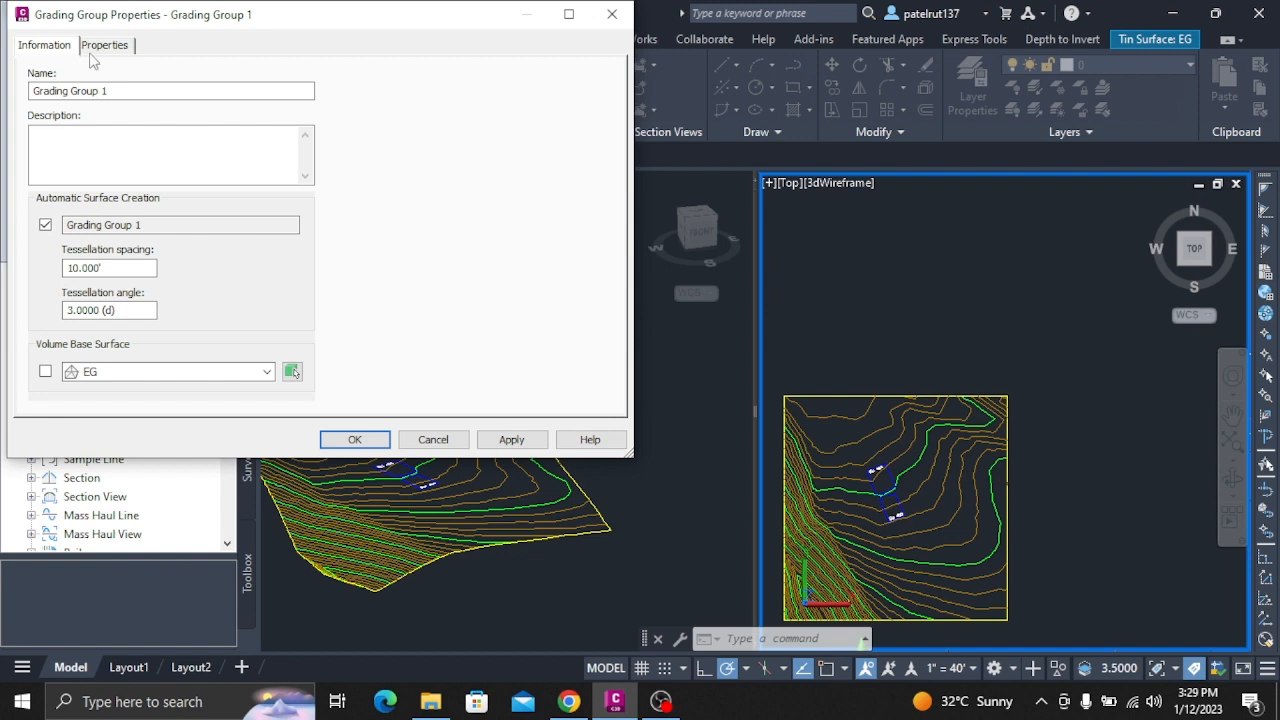
# Set the grading group surface's tessellation spacing to 1.000' and accept the group properties
pyautogui.doubleClick(100, 267)
pyautogui.write('1.00')
pyautogui.click(500, 440)
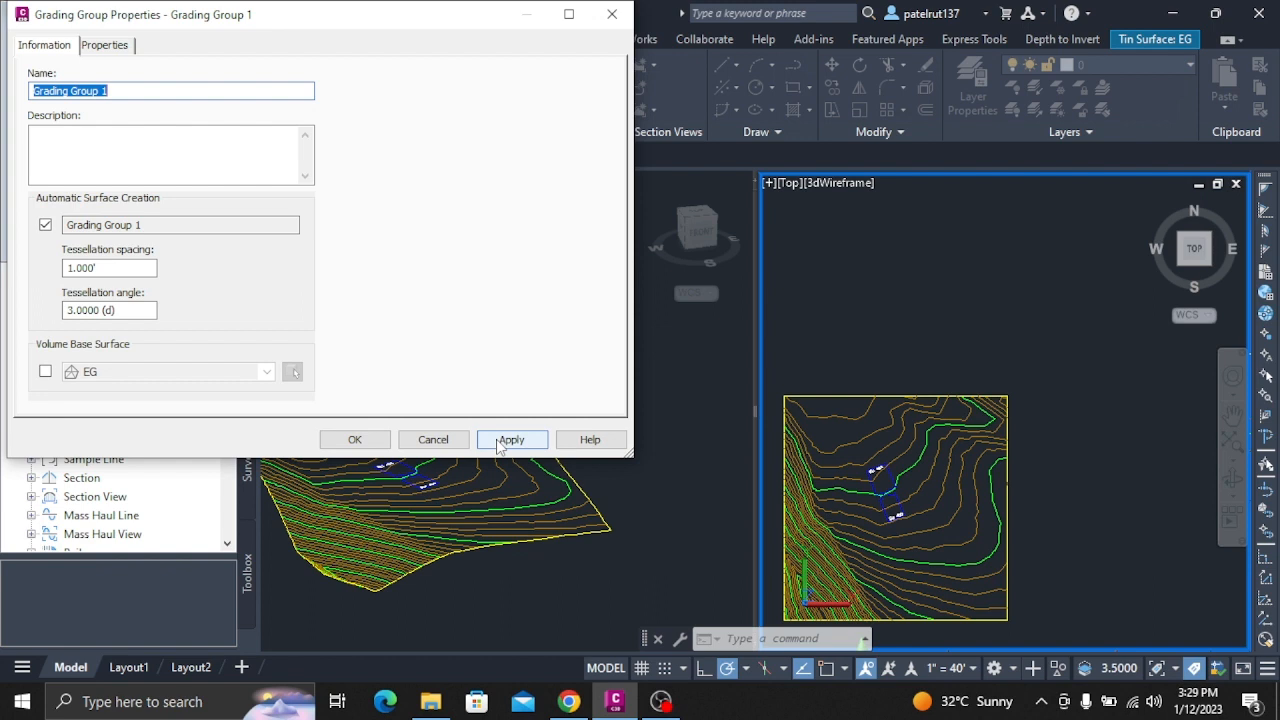
pyautogui.click(354, 439)
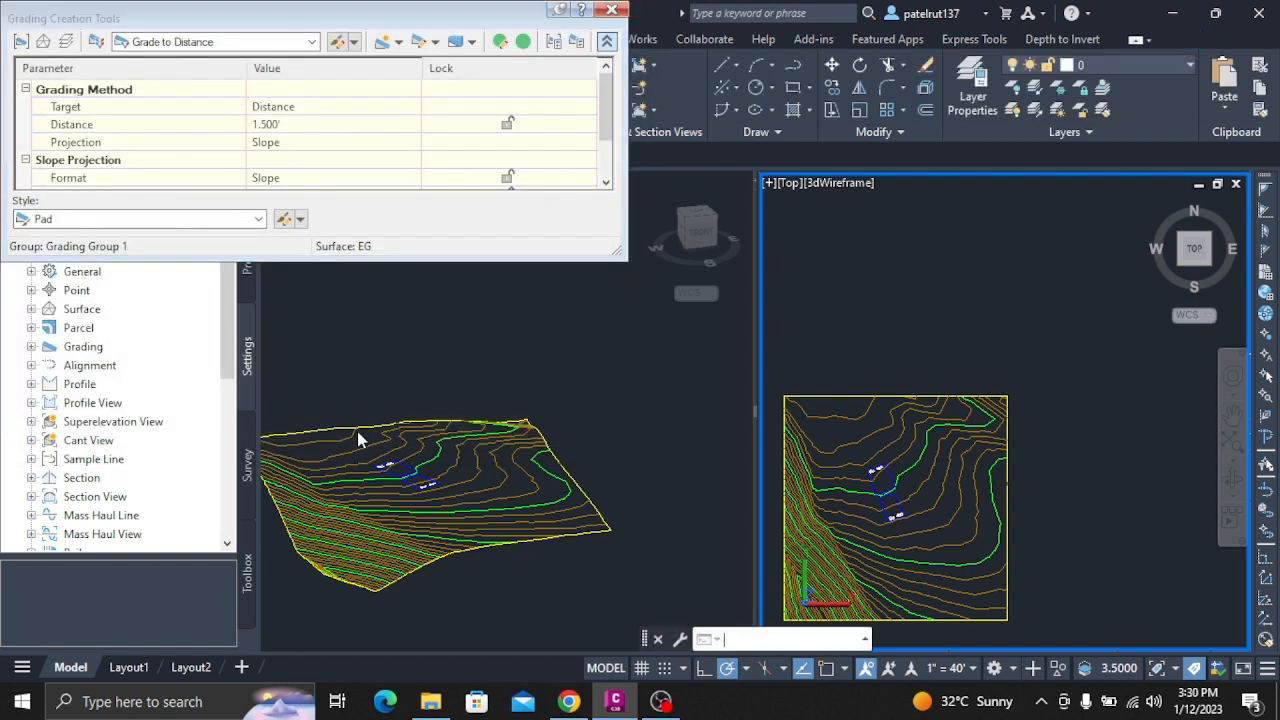
pyautogui.write('OVE')
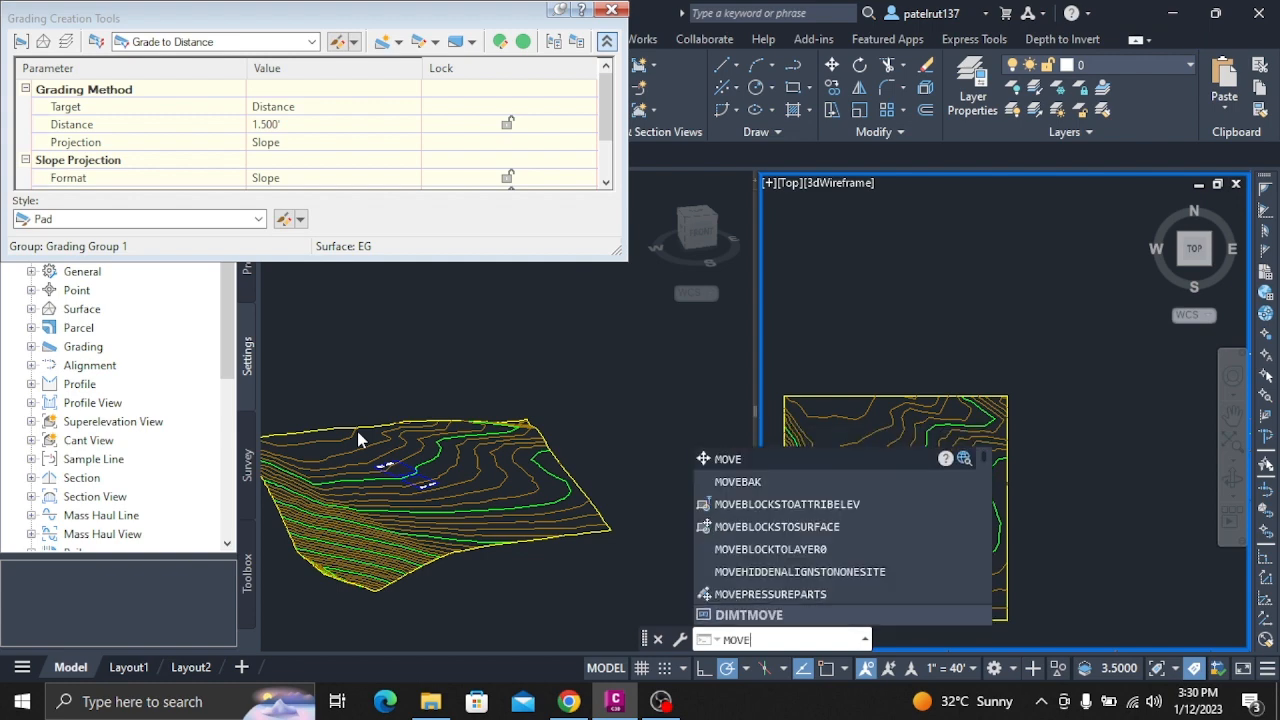
pyautogui.press('Return')
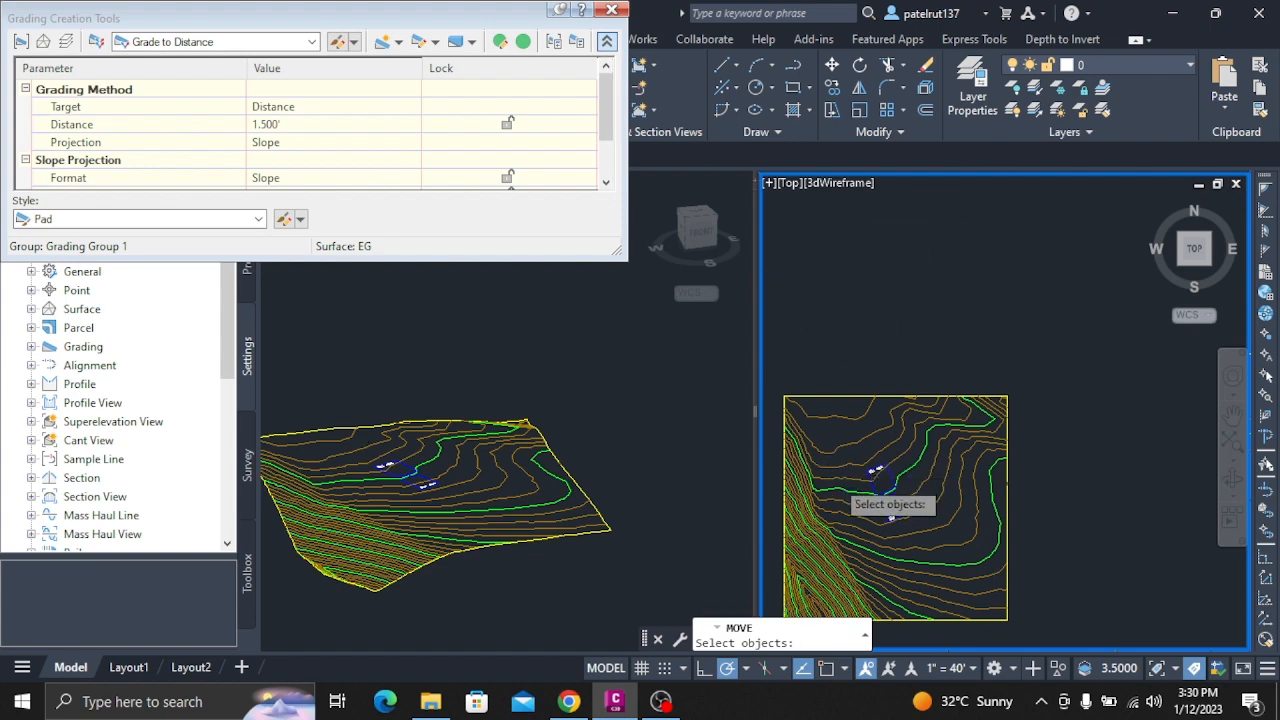
pyautogui.scroll(5, 849, 482)
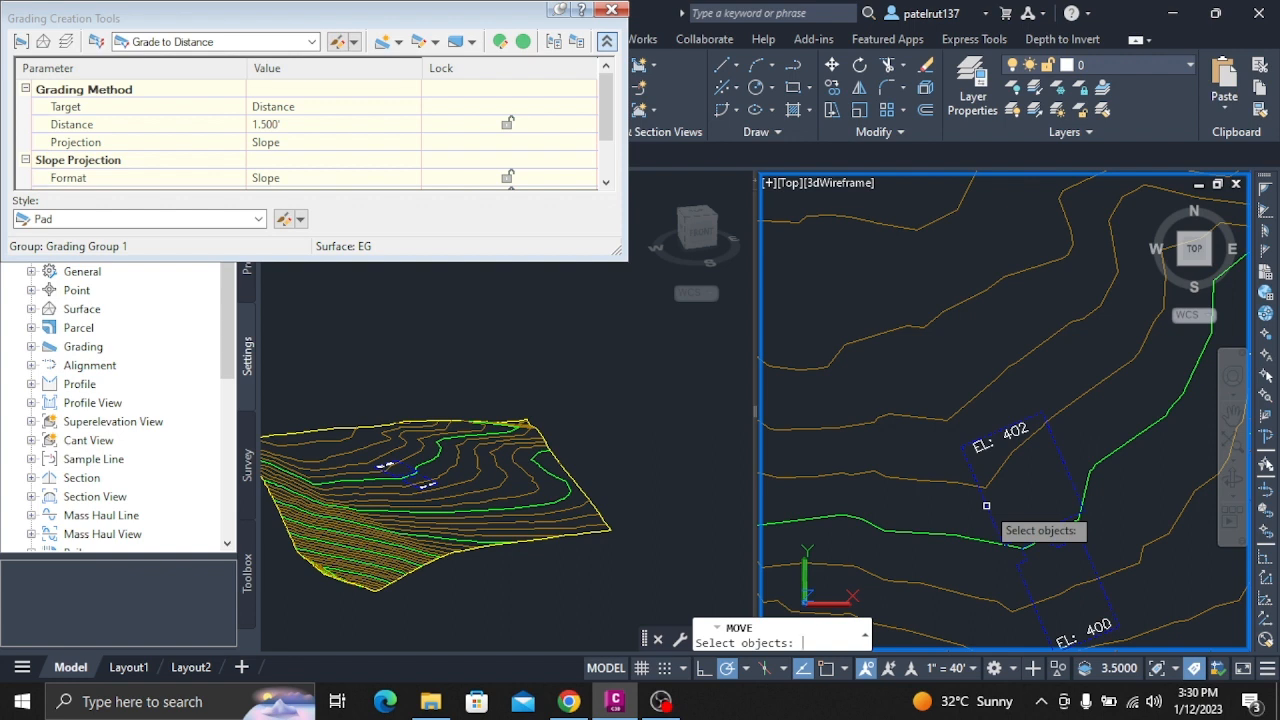
pyautogui.click(986, 505)
pyautogui.press('Return')
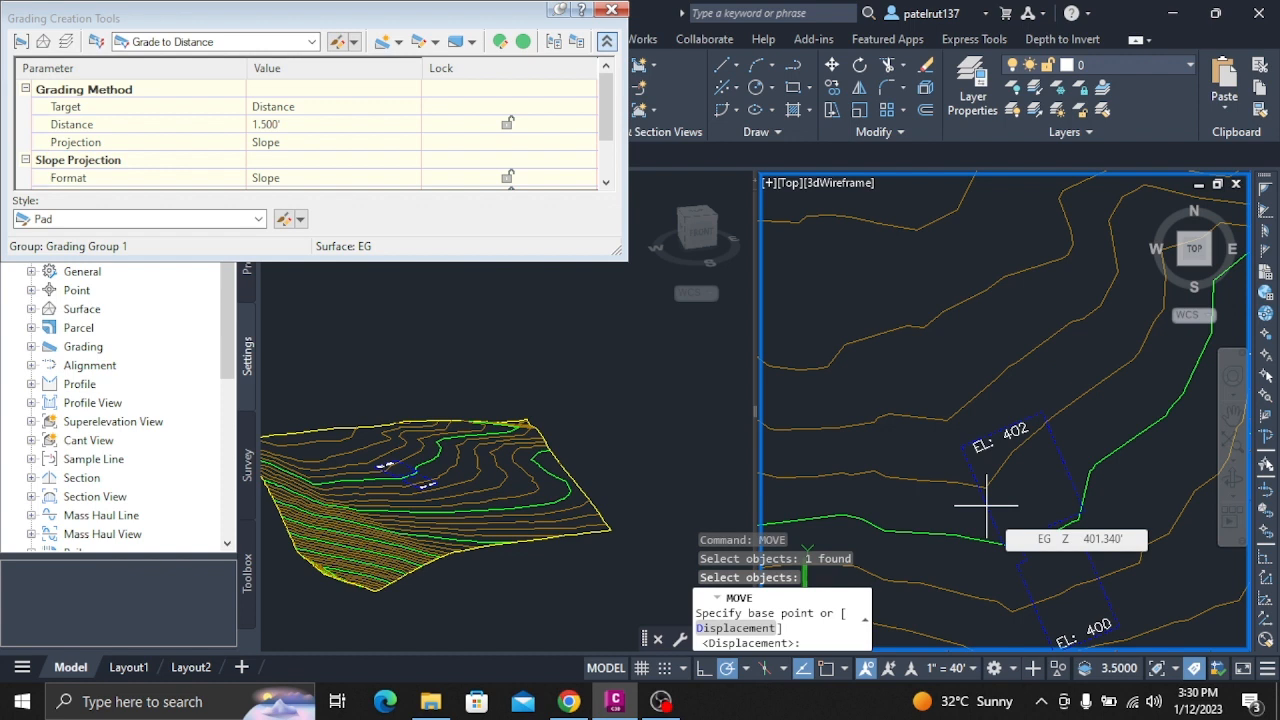
pyautogui.click(986, 505)
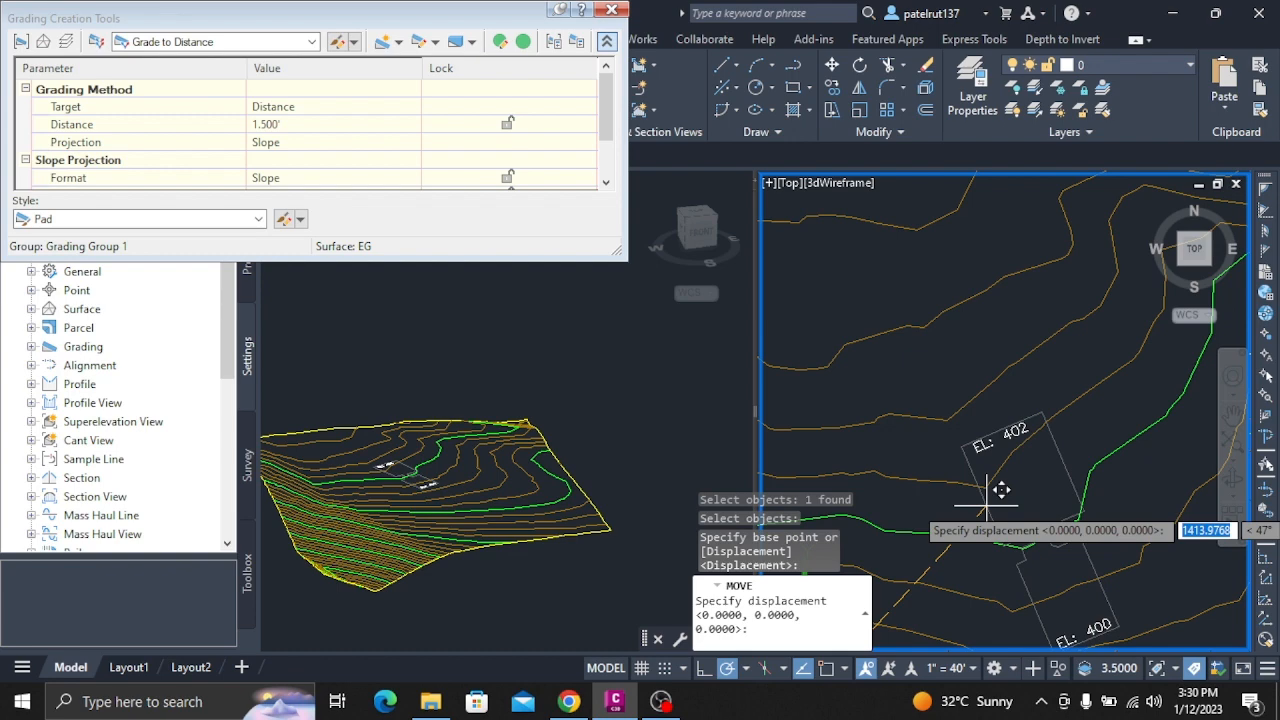
pyautogui.press('Return')
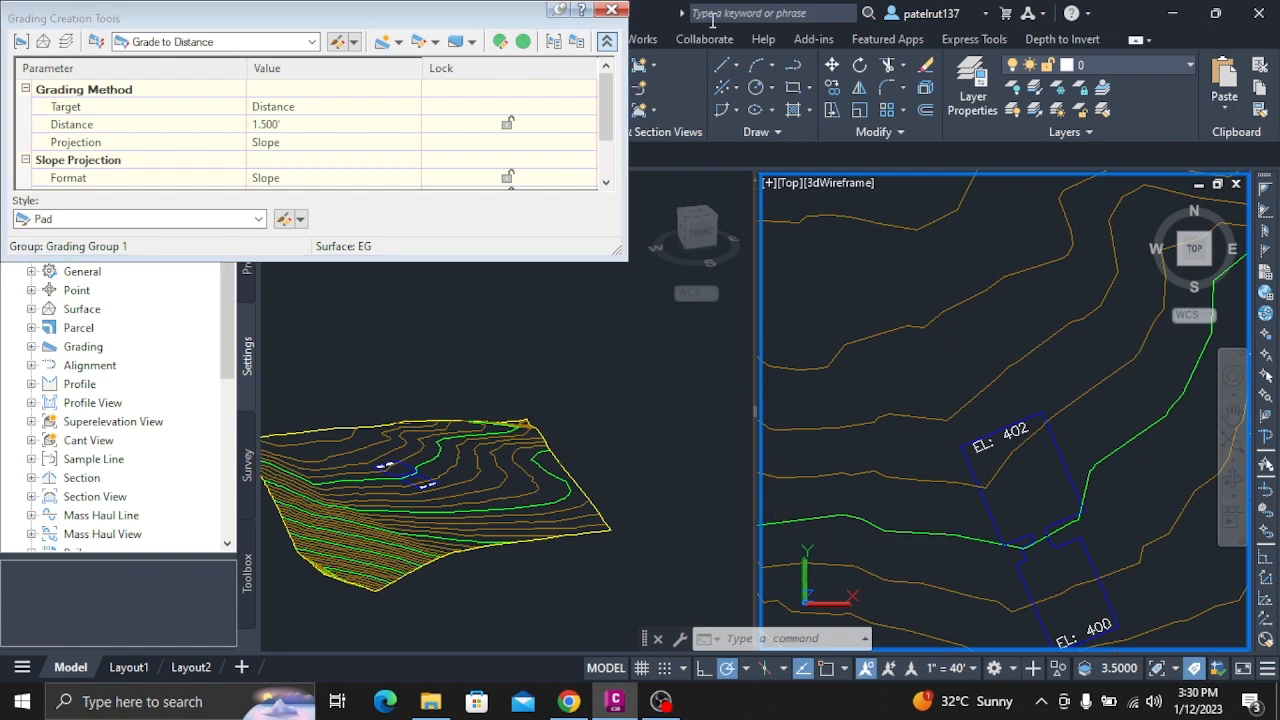
# Close the Grading Creation Tools, then open the Grading-7 drawing from the Drawings folder
pyautogui.click(611, 10)
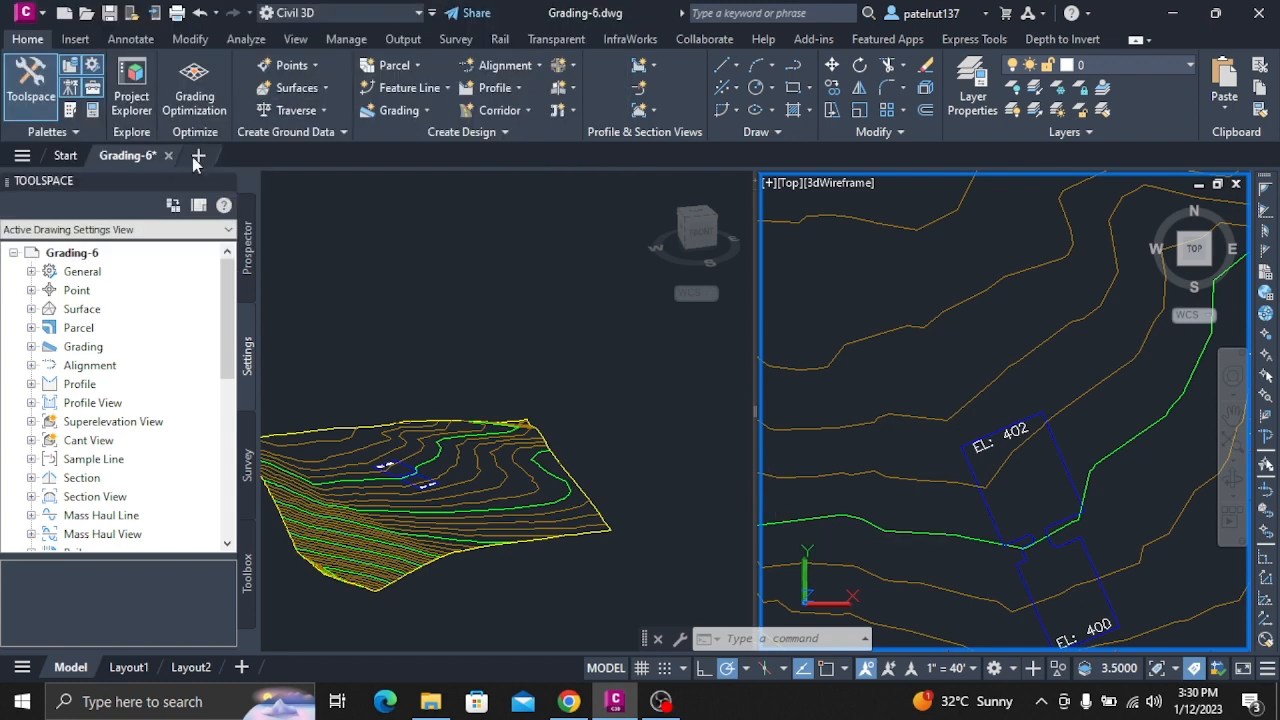
pyautogui.click(197, 156)
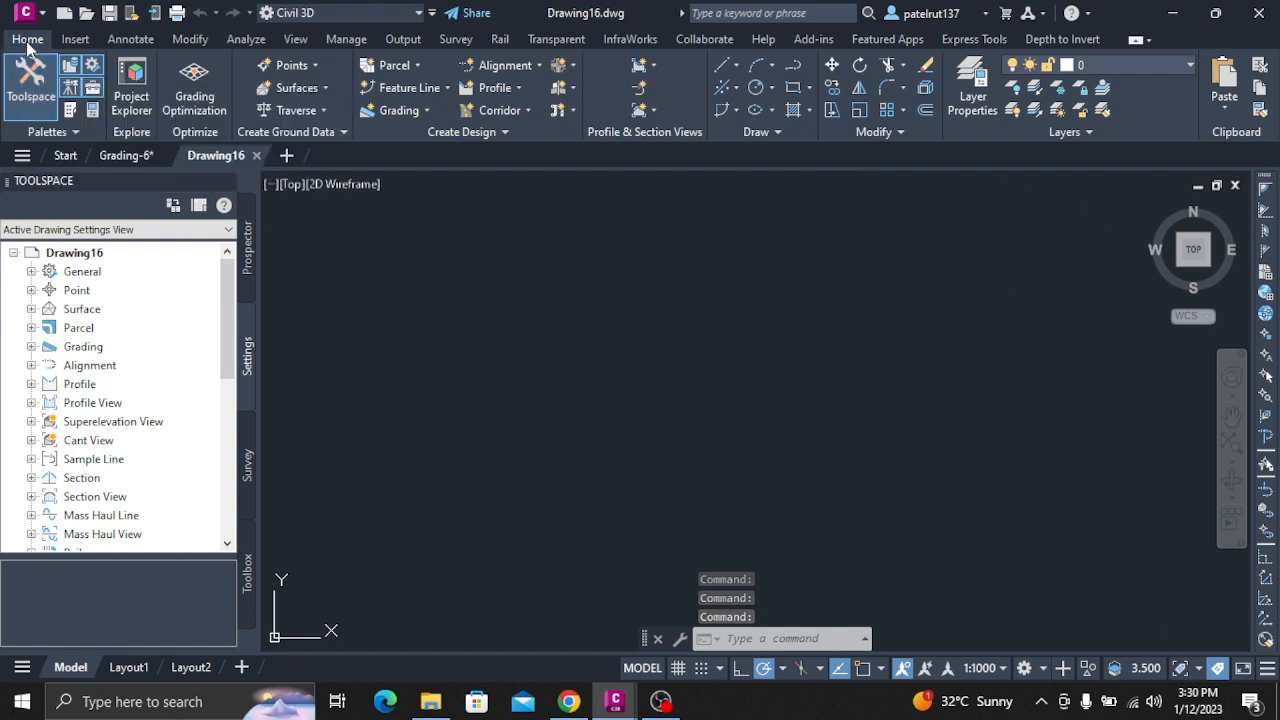
pyautogui.click(26, 13)
pyautogui.click(57, 168)
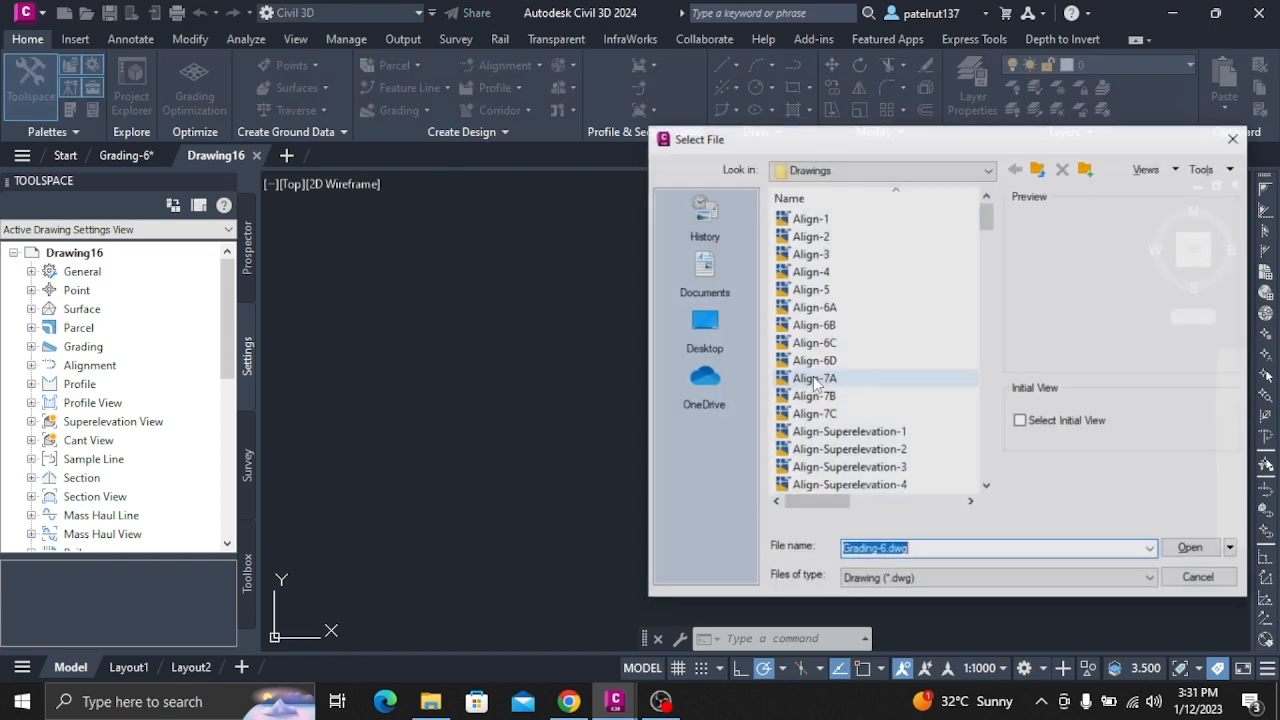
pyautogui.scroll(-1, 843, 431)
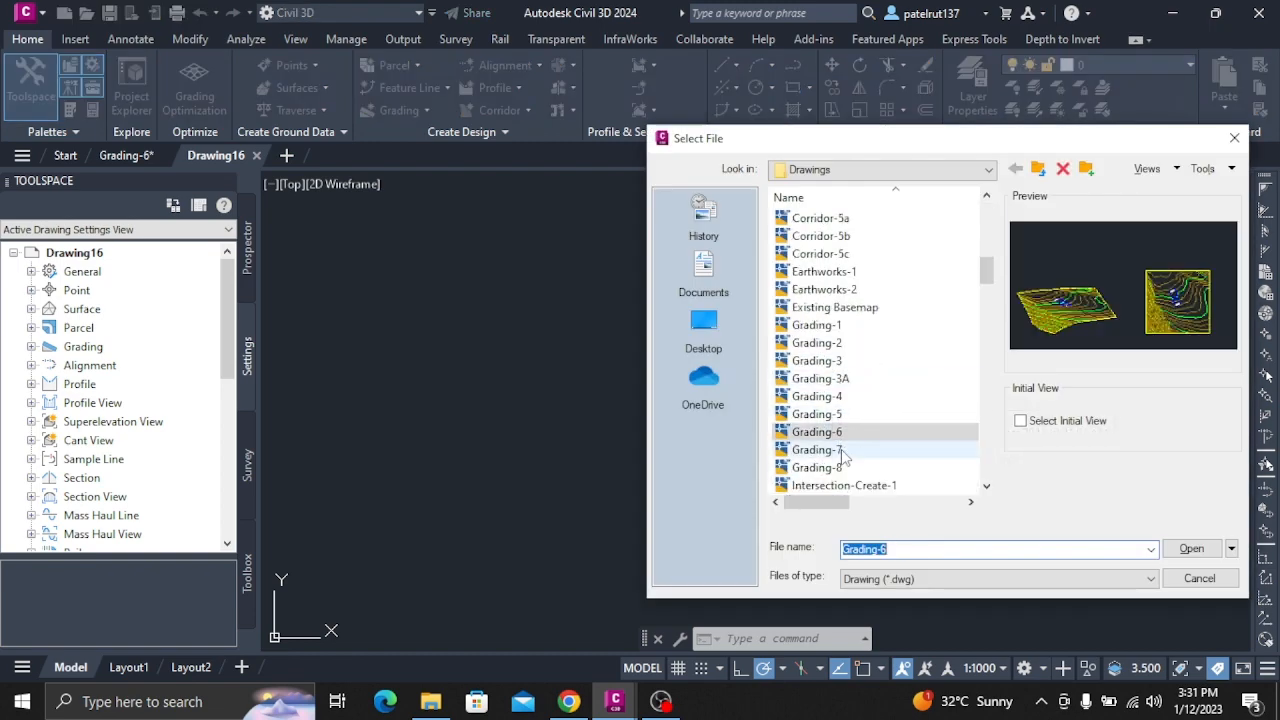
pyautogui.click(835, 449)
pyautogui.click(1194, 552)
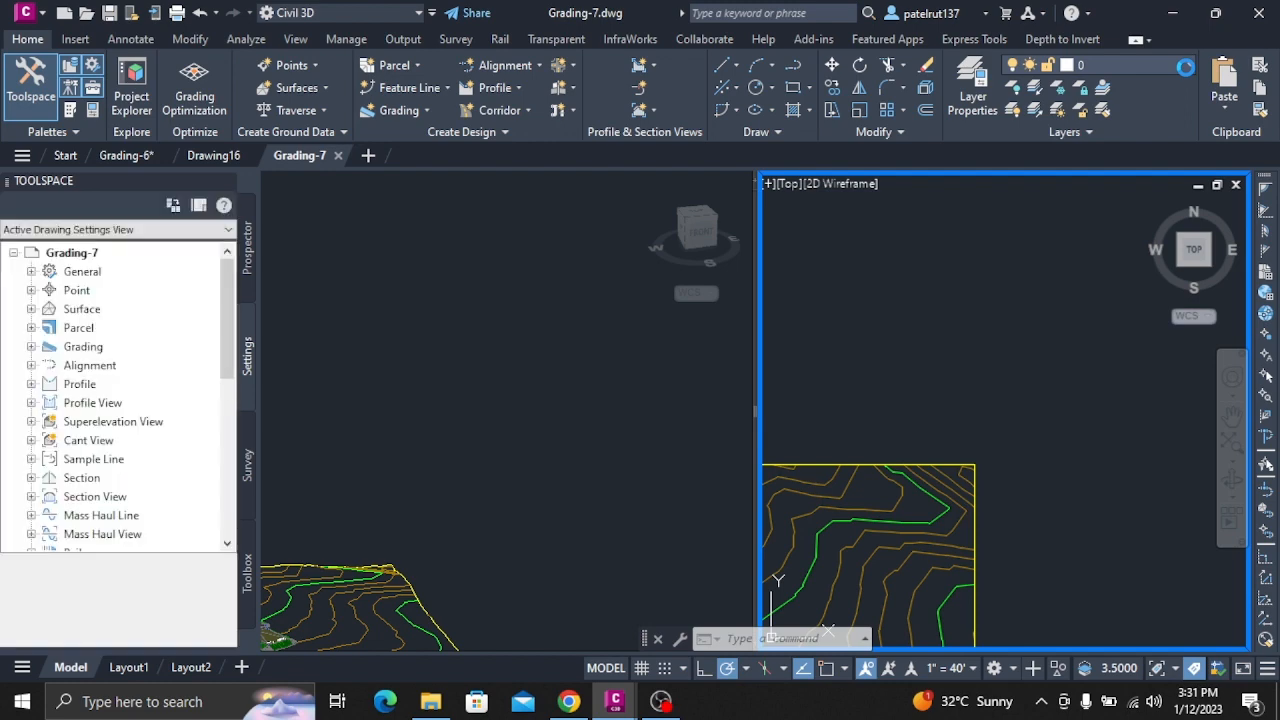
# Make C-TOPO-FEAT-CROSS the current layer in Grading-7
pyautogui.click(1186, 67)
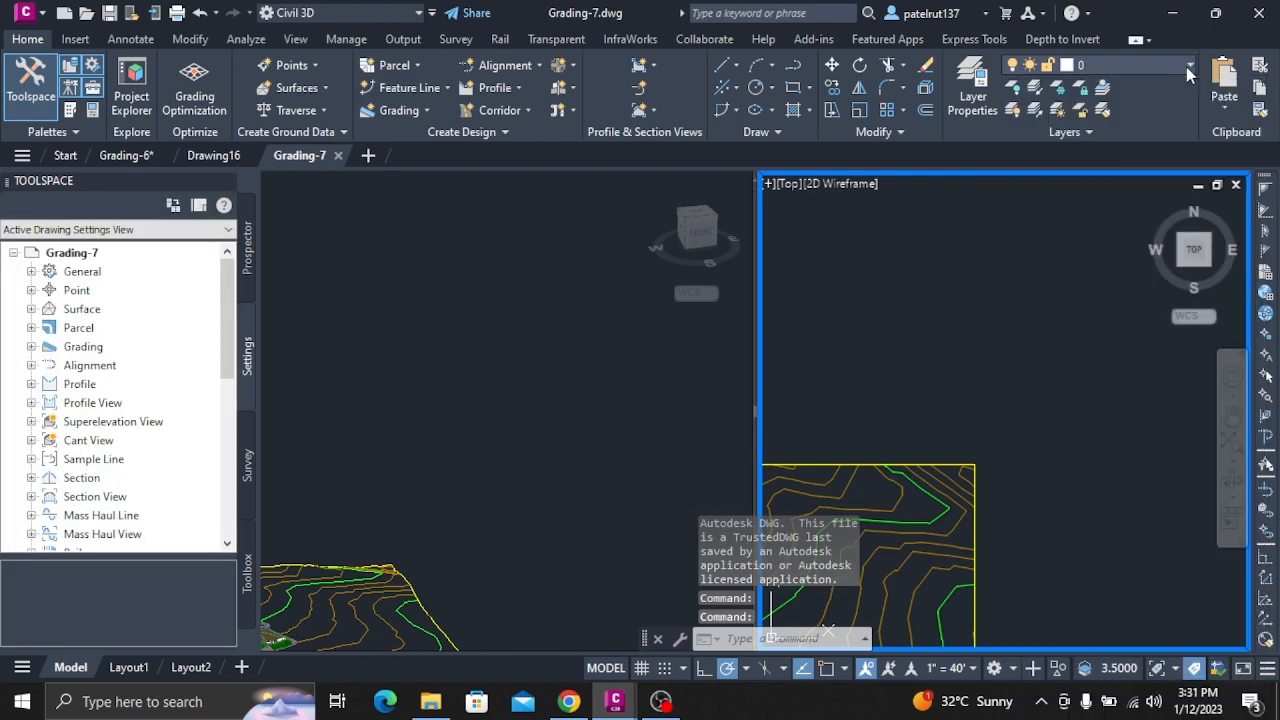
pyautogui.click(1186, 67)
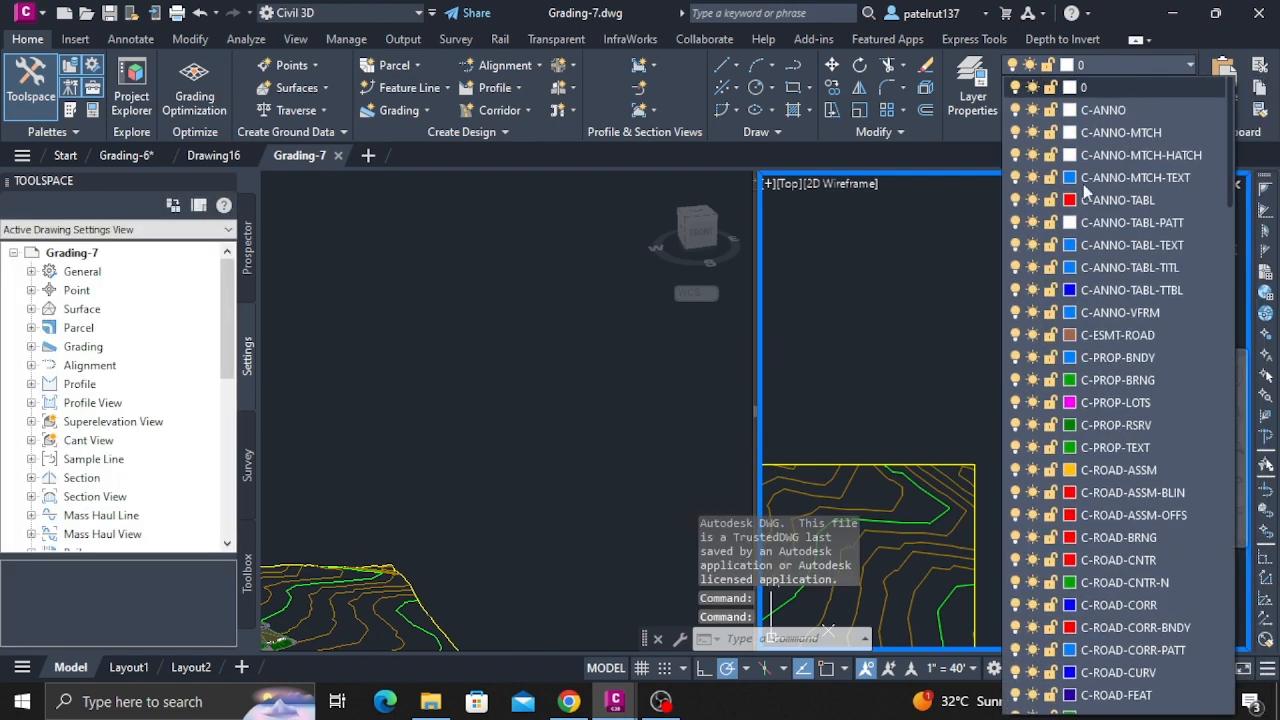
pyautogui.scroll(-15, 1085, 190)
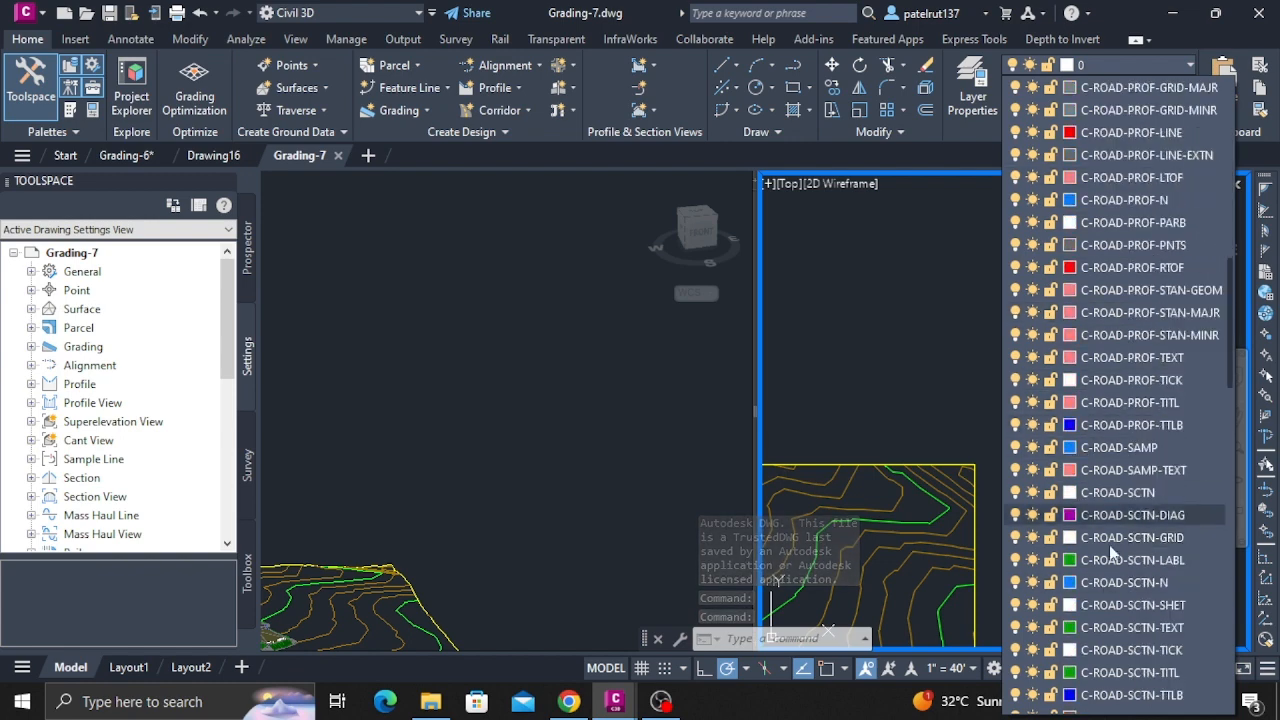
pyautogui.scroll(-15, 1112, 560)
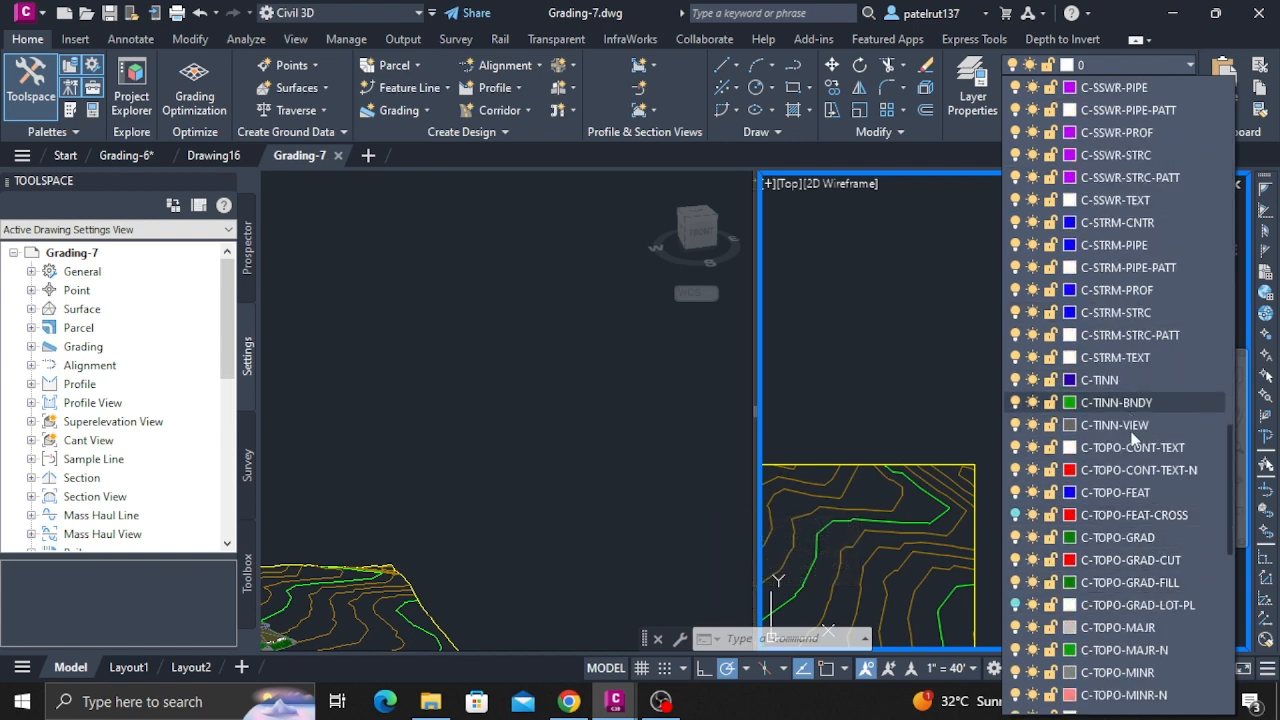
pyautogui.click(1151, 513)
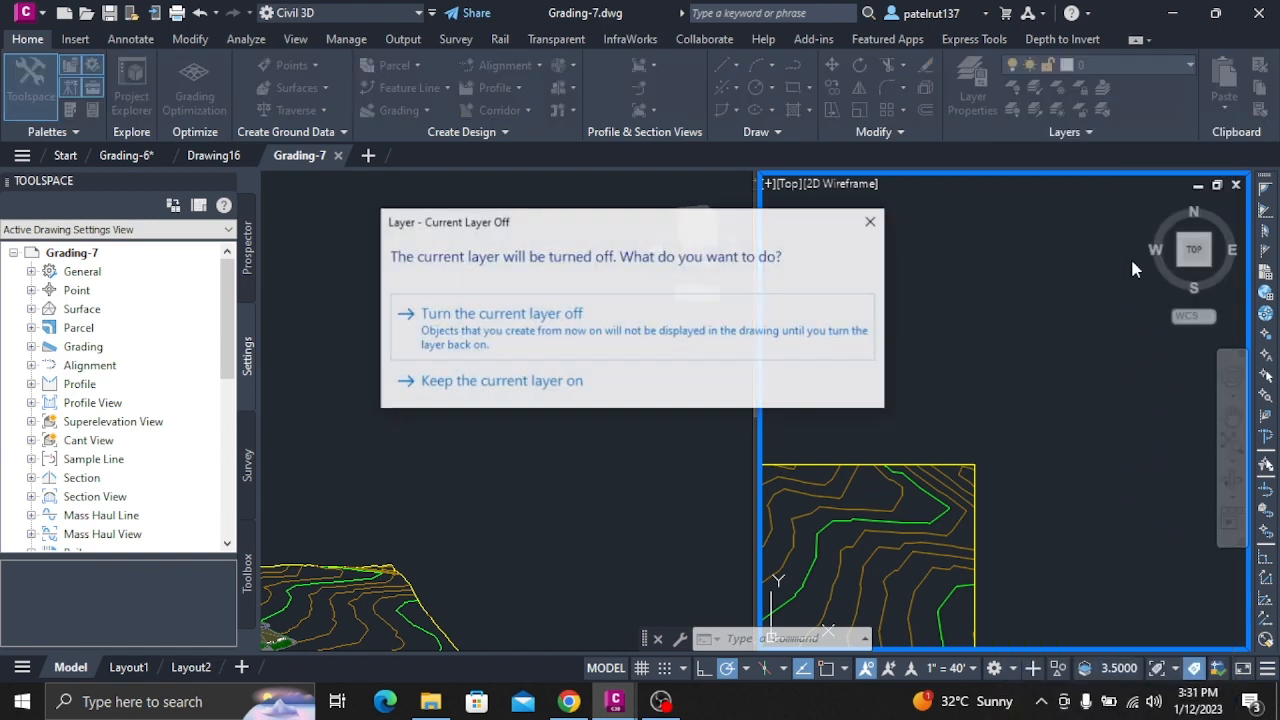
pyautogui.click(871, 221)
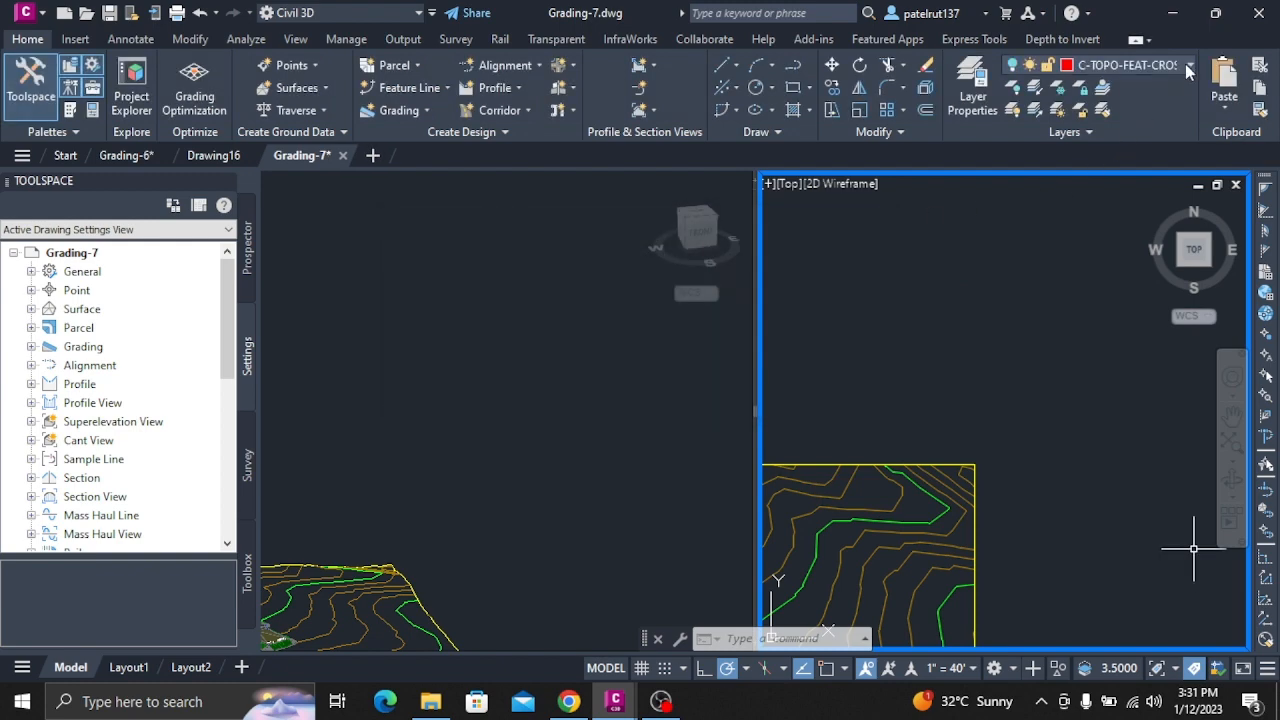
# Undo the change of the current layer
pyautogui.click(1185, 64)
pyautogui.click(205, 15)
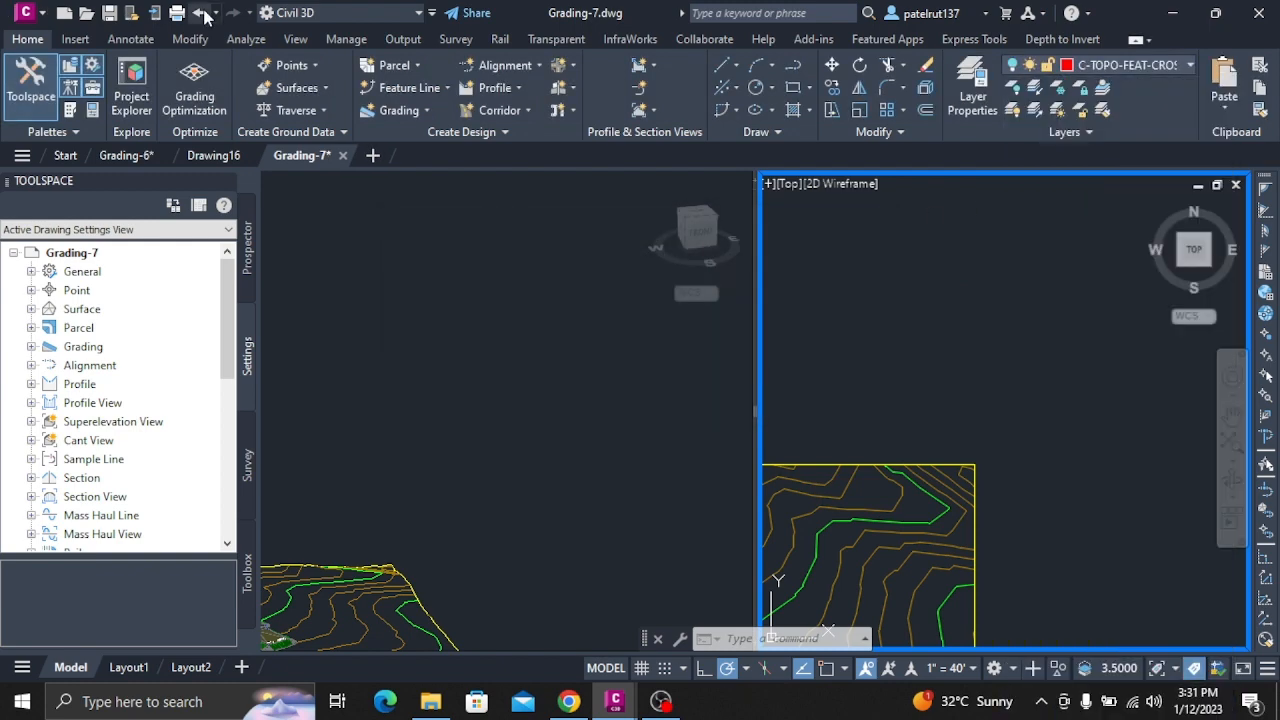
pyautogui.click(203, 15)
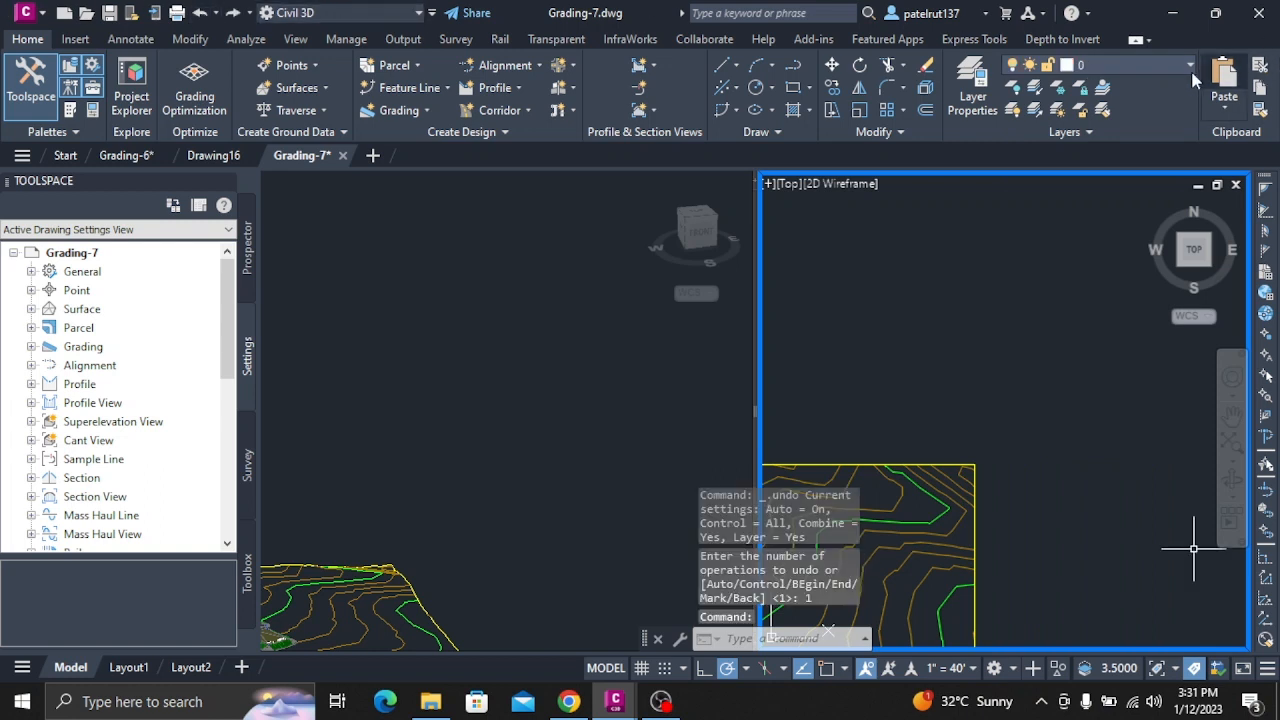
# Turn on the C-TOPO-FEAT-CROSS layer while keeping layer 0 current
pyautogui.click(1190, 72)
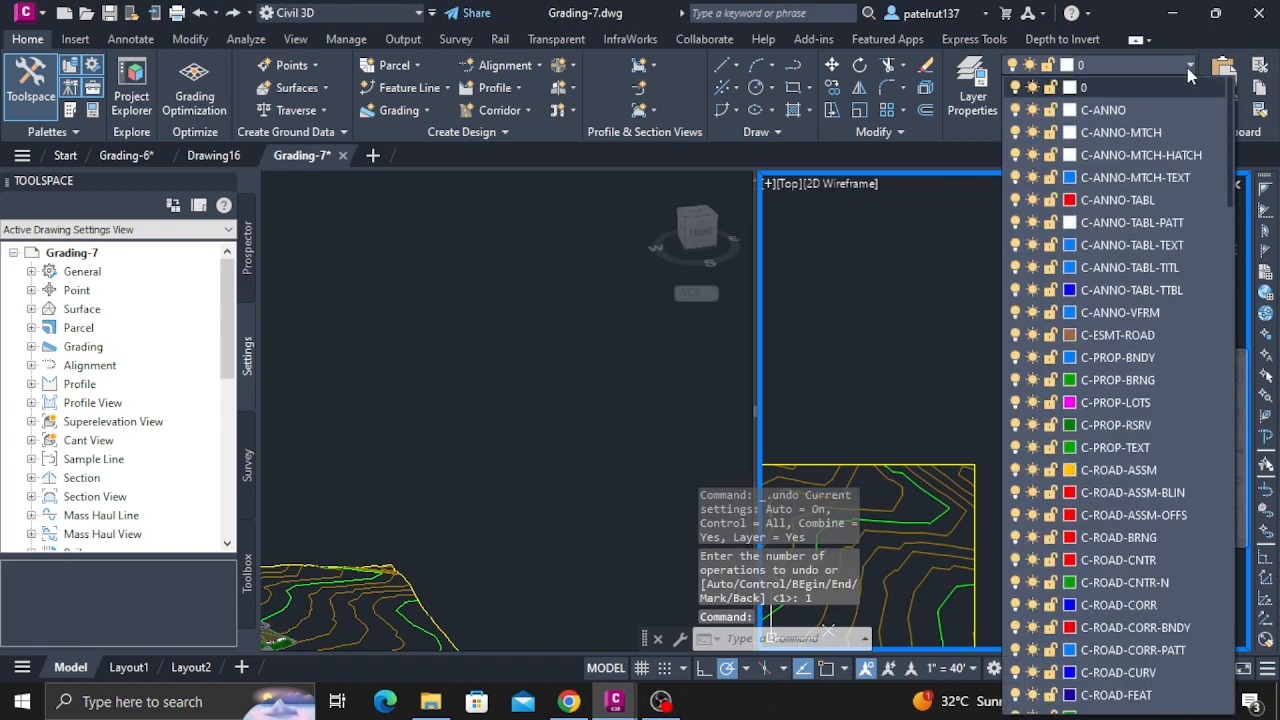
pyautogui.scroll(-5, 1098, 565)
pyautogui.scroll(-15, 1105, 572)
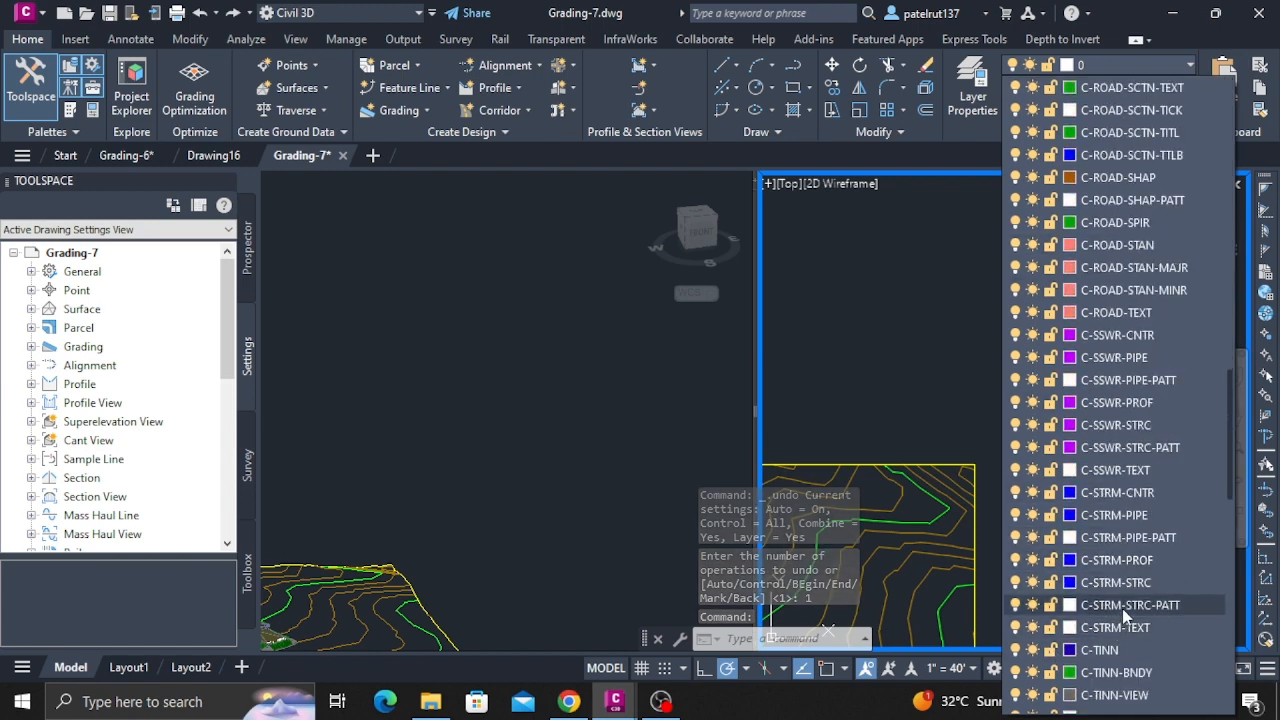
pyautogui.scroll(-3, 1122, 612)
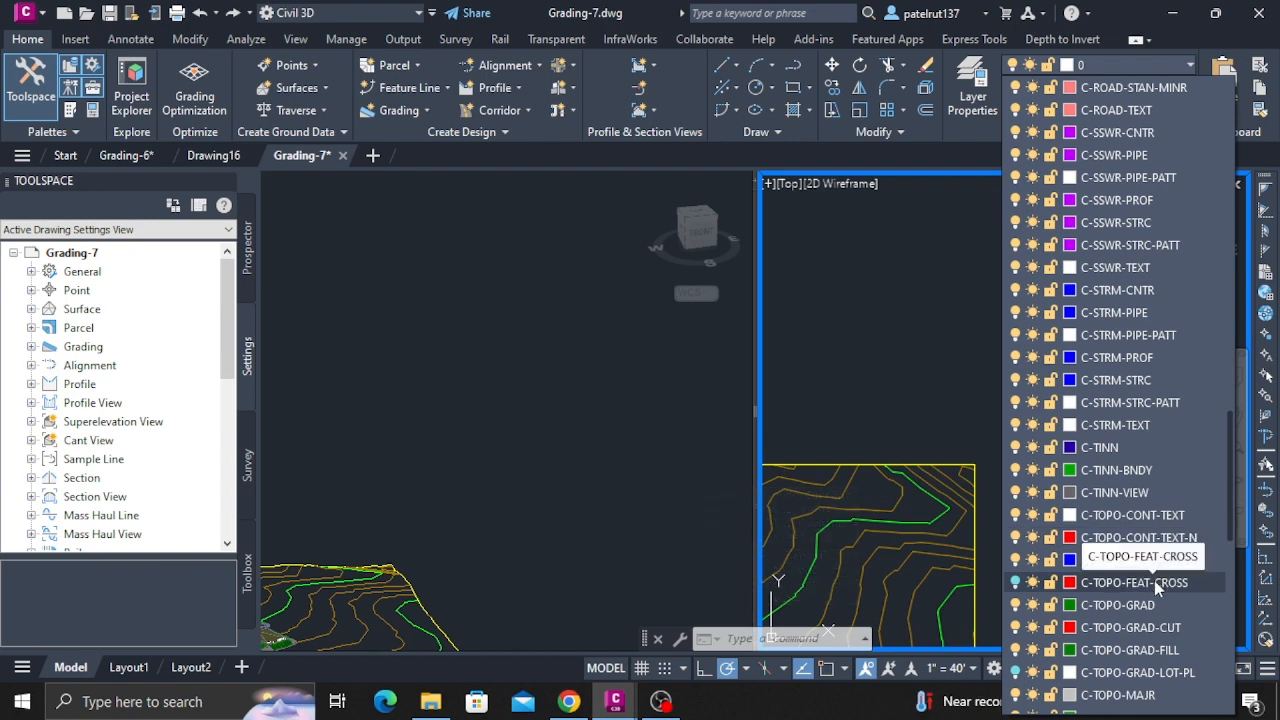
pyautogui.click(1015, 583)
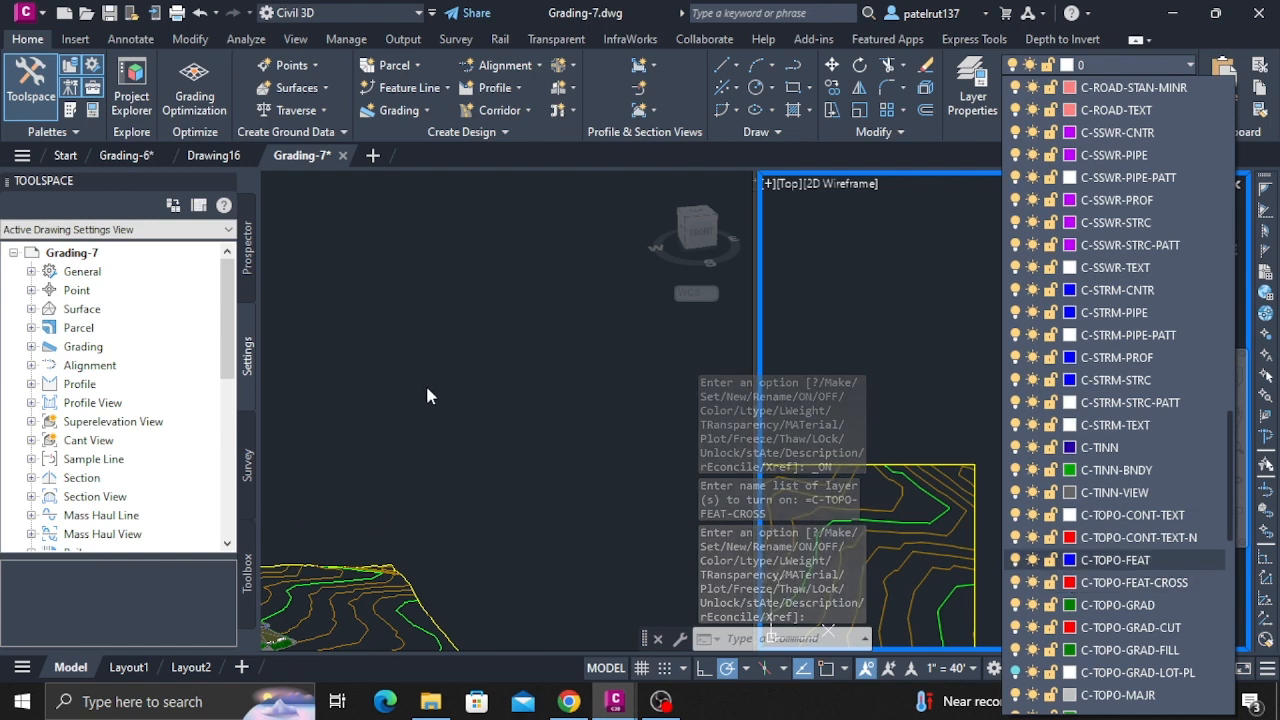
pyautogui.click(1157, 65)
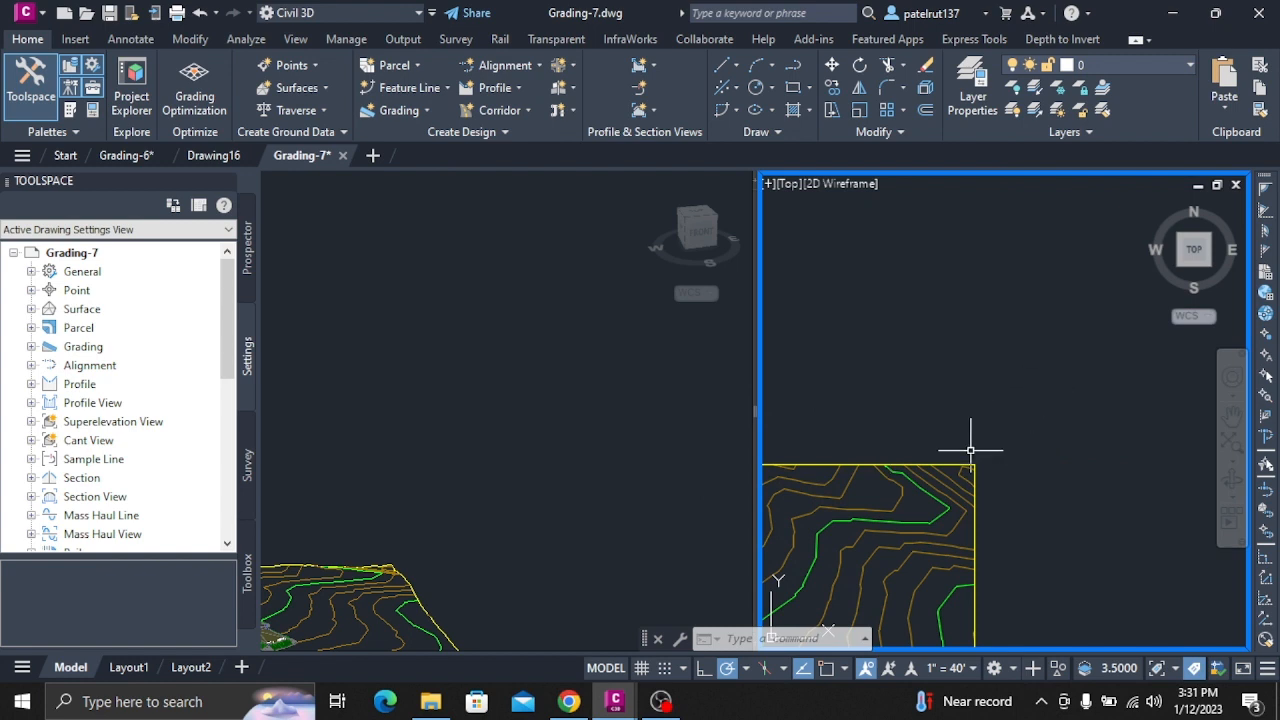
# Examine the graded building pad and ramp, including their slope patterns and crossing feature lines, in the top view
pyautogui.scroll(-1, 645, 607)
pyautogui.scroll(-2, 645, 607)
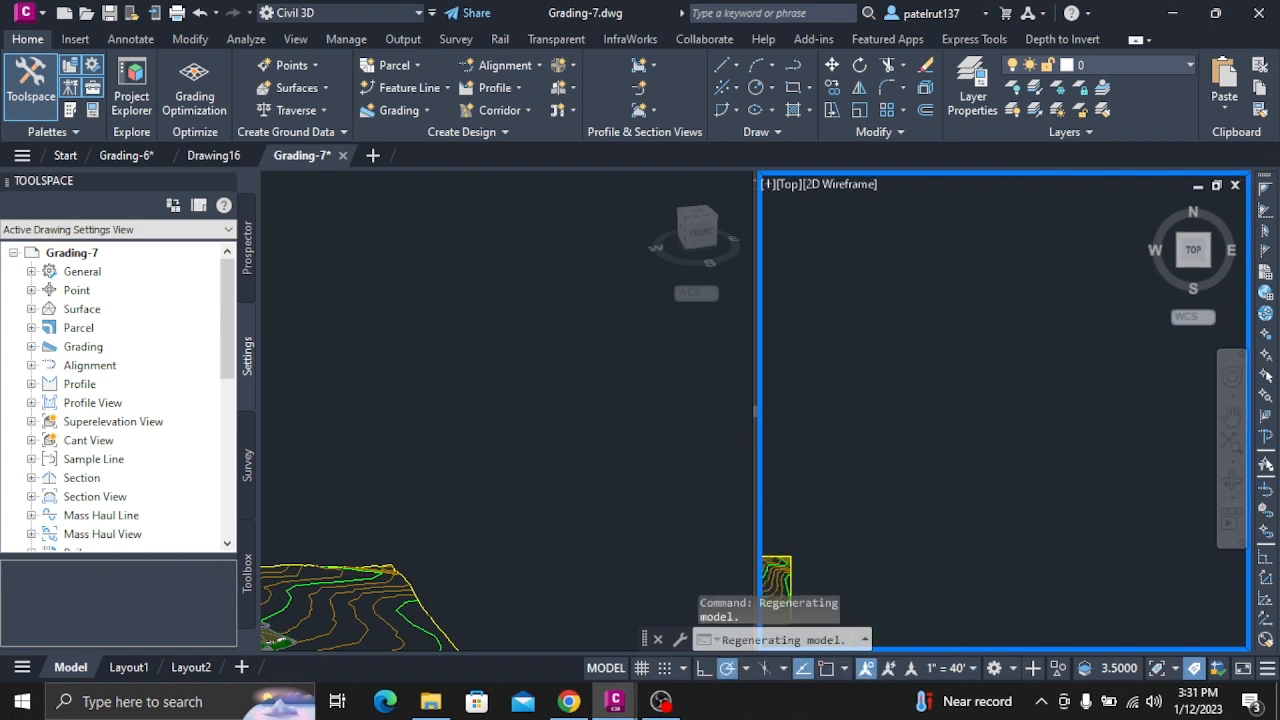
pyautogui.scroll(-4, 912, 572)
pyautogui.scroll(7, 865, 583)
pyautogui.scroll(-7, 888, 590)
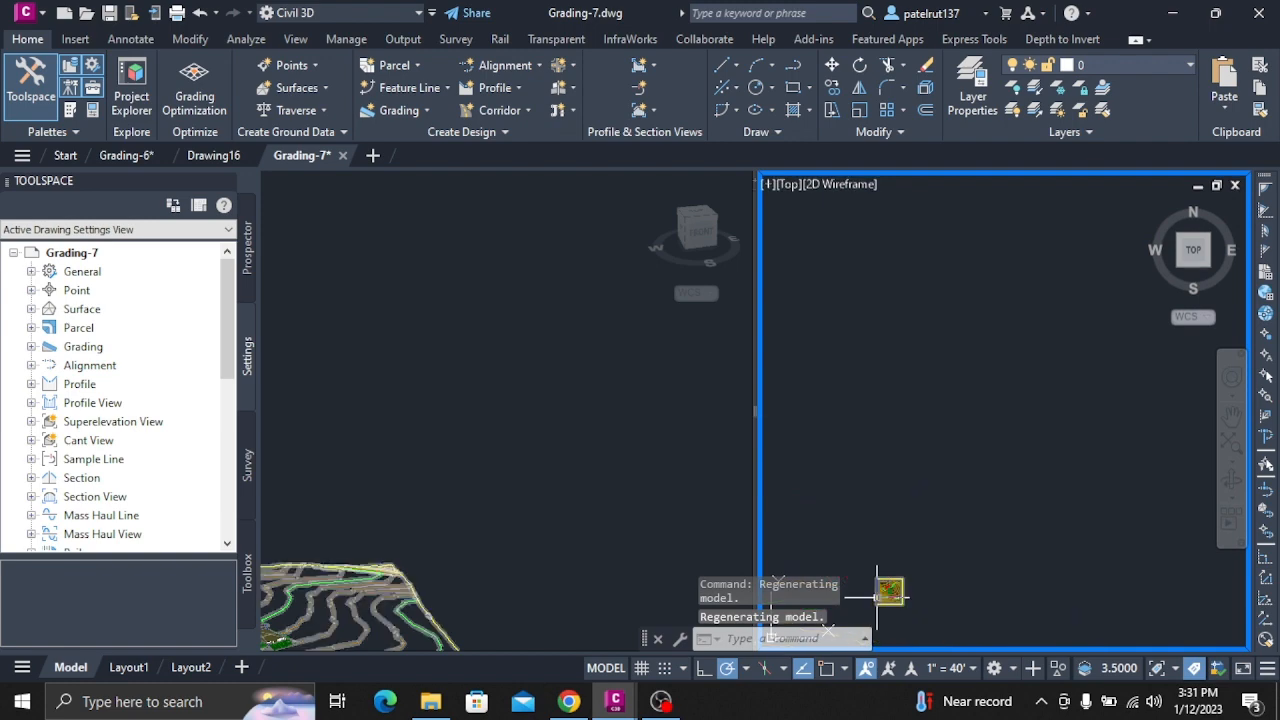
pyautogui.scroll(5, 861, 597)
pyautogui.scroll(5, 880, 560)
pyautogui.scroll(-6, 794, 386)
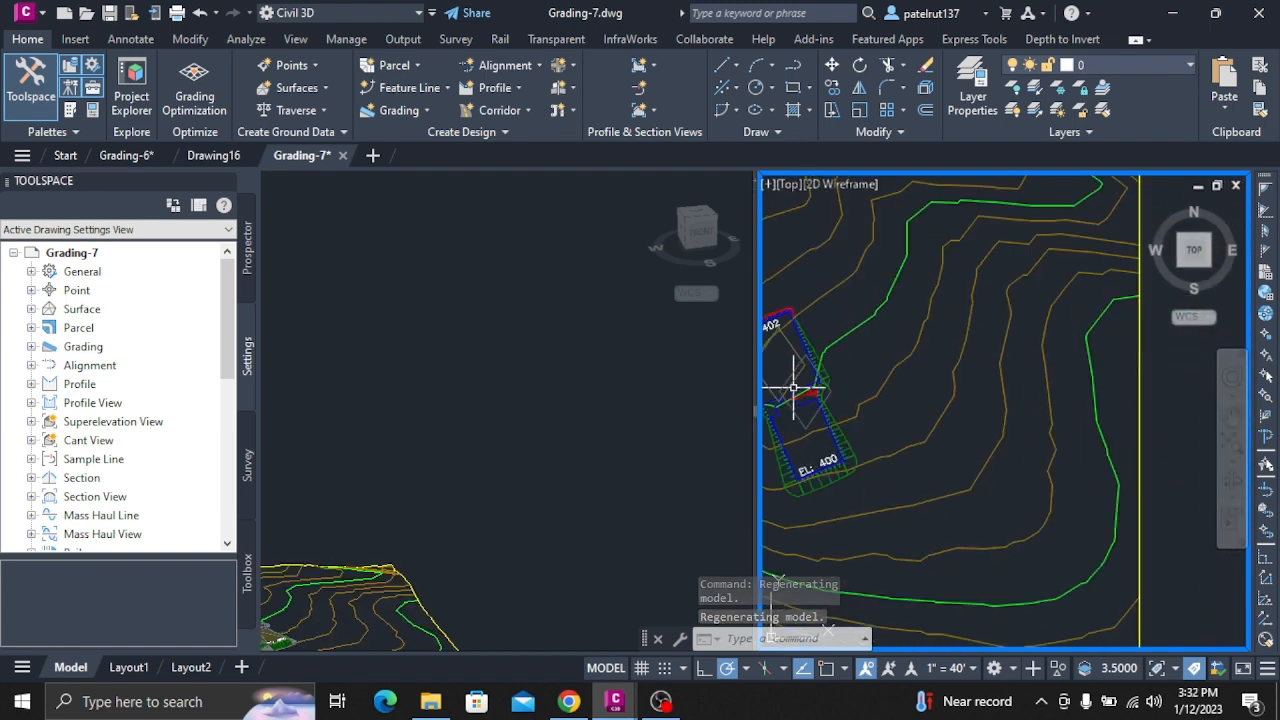
pyautogui.scroll(8, 966, 329)
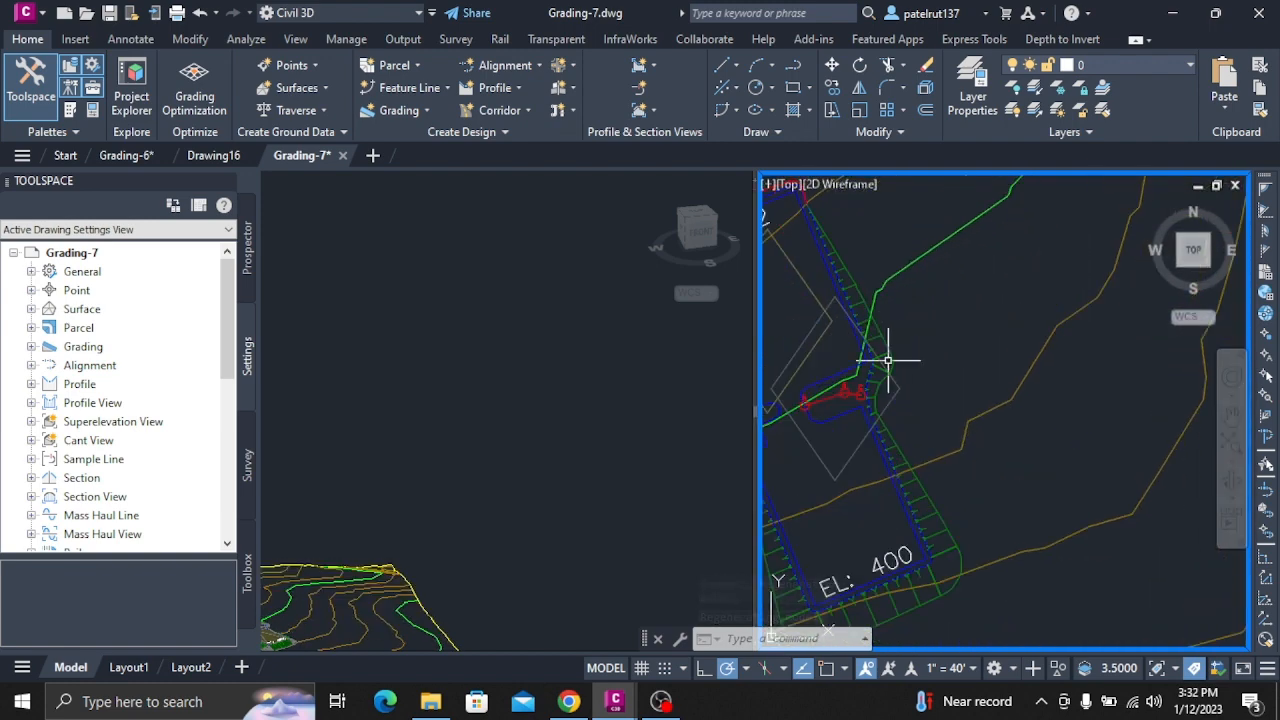
pyautogui.scroll(-6, 846, 329)
pyautogui.scroll(5, 888, 346)
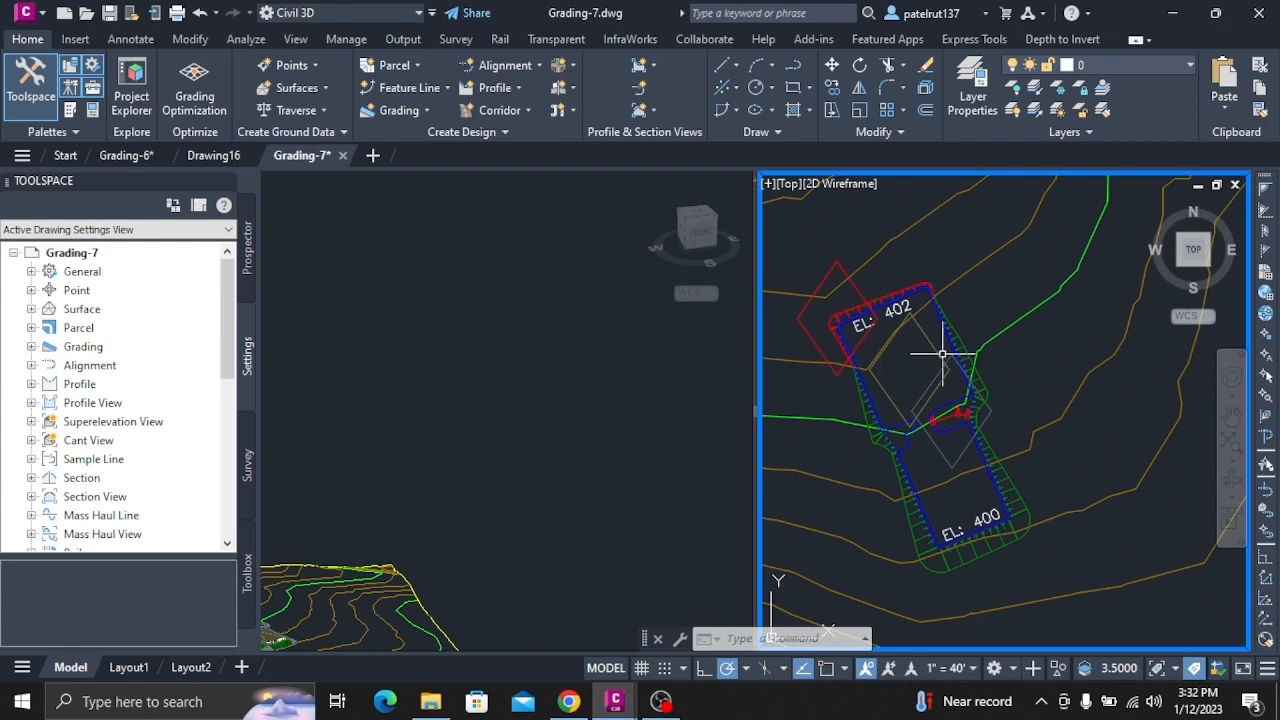
# Start Create Feature Lines from Objects and select the red line running through points A, B and C near the pad's ramp
pyautogui.moveTo(942, 353)
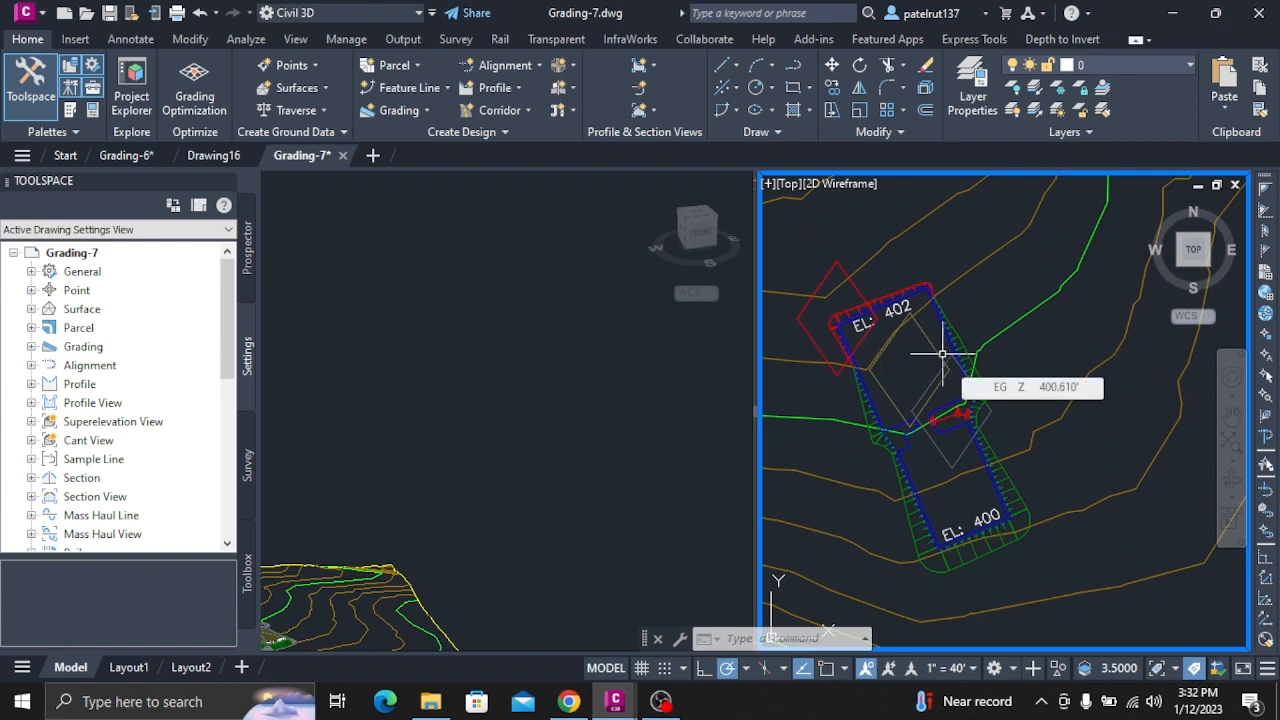
pyautogui.click(946, 330)
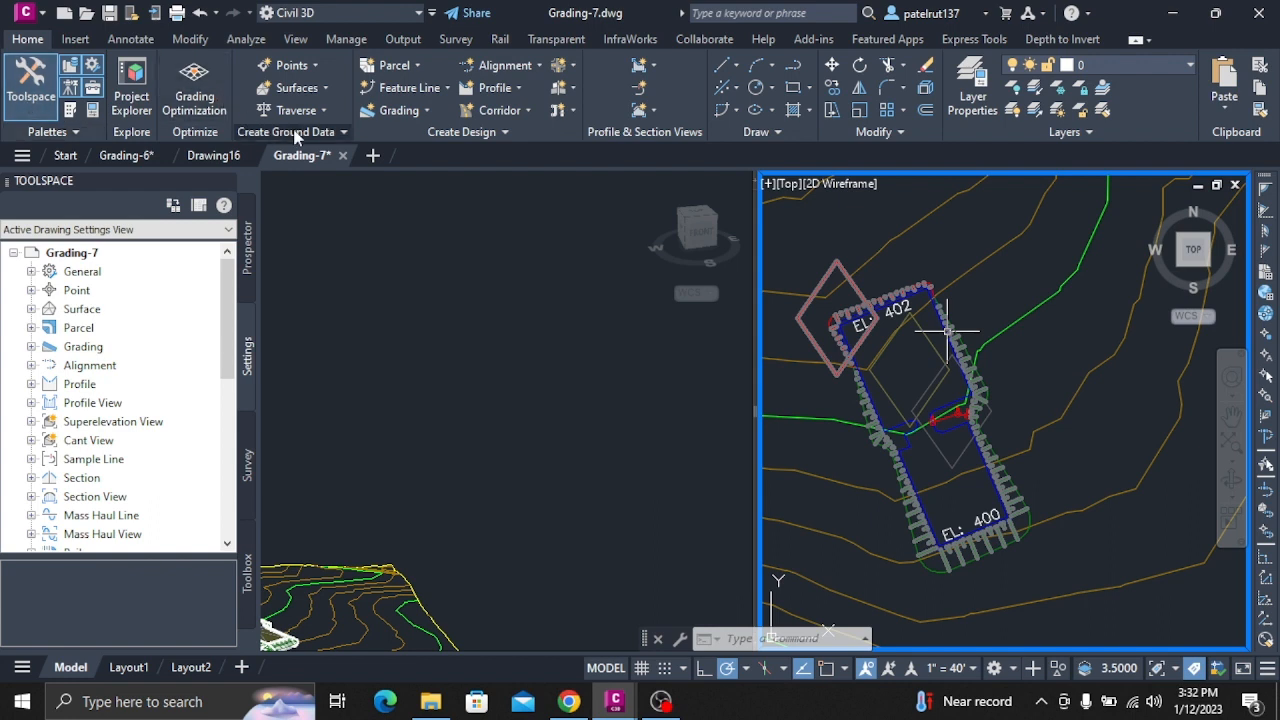
pyautogui.click(447, 89)
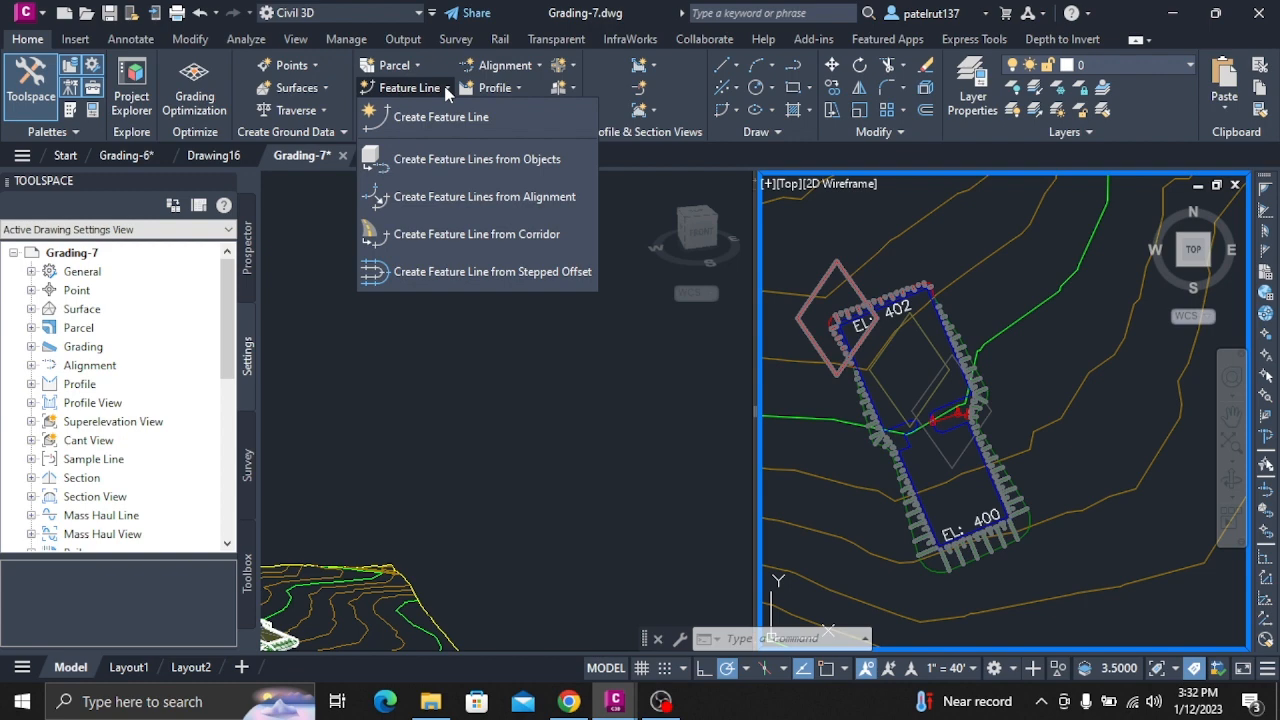
pyautogui.click(523, 166)
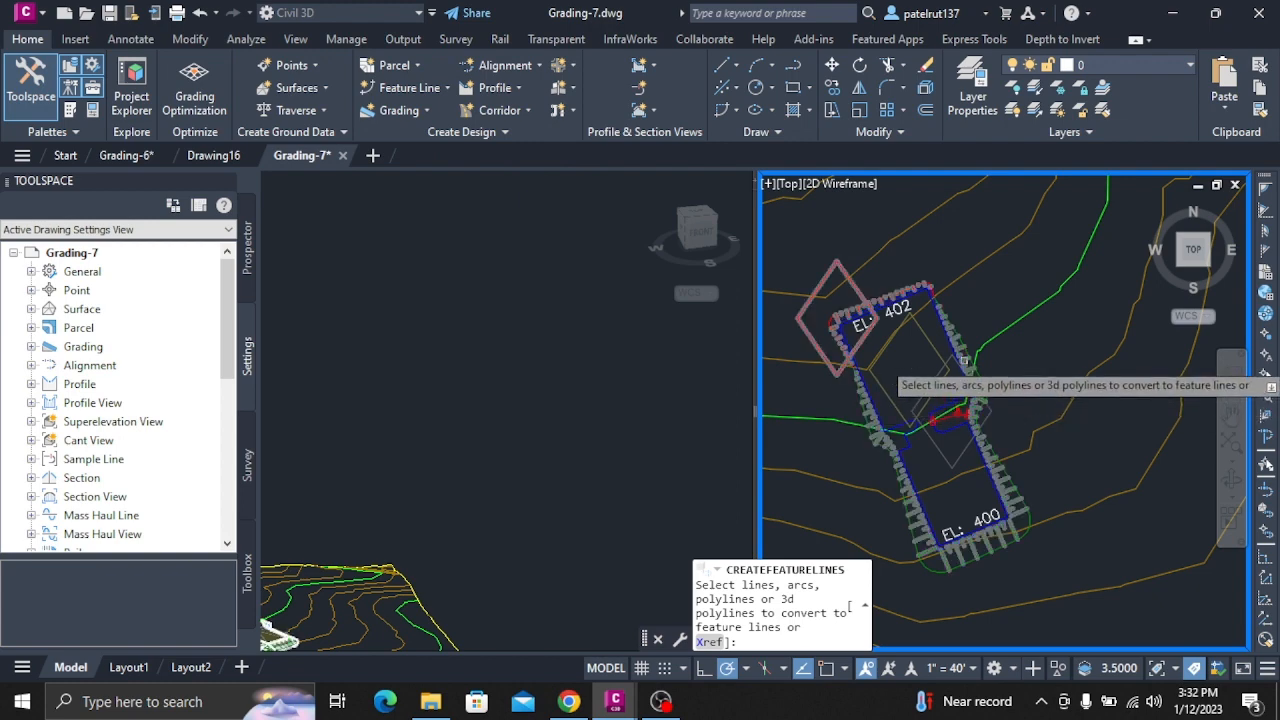
pyautogui.scroll(-6, 1054, 318)
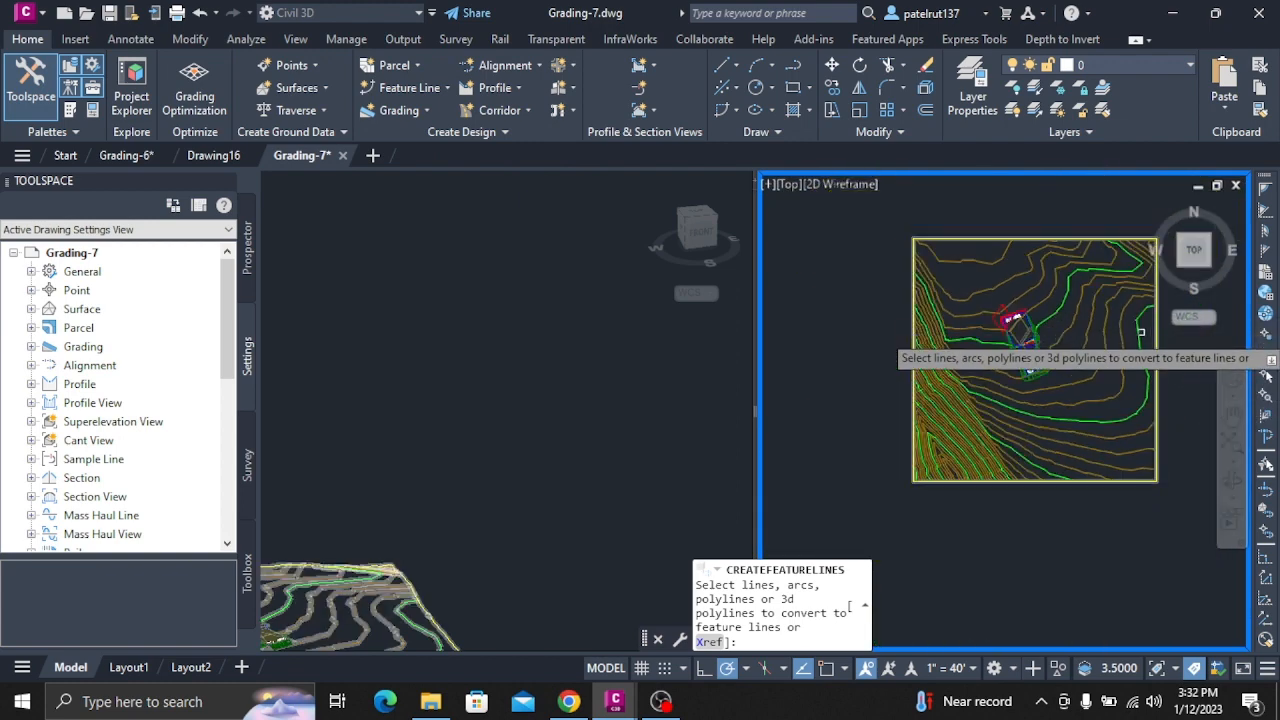
pyautogui.scroll(-2, 206, 530)
pyautogui.scroll(-6, 440, 581)
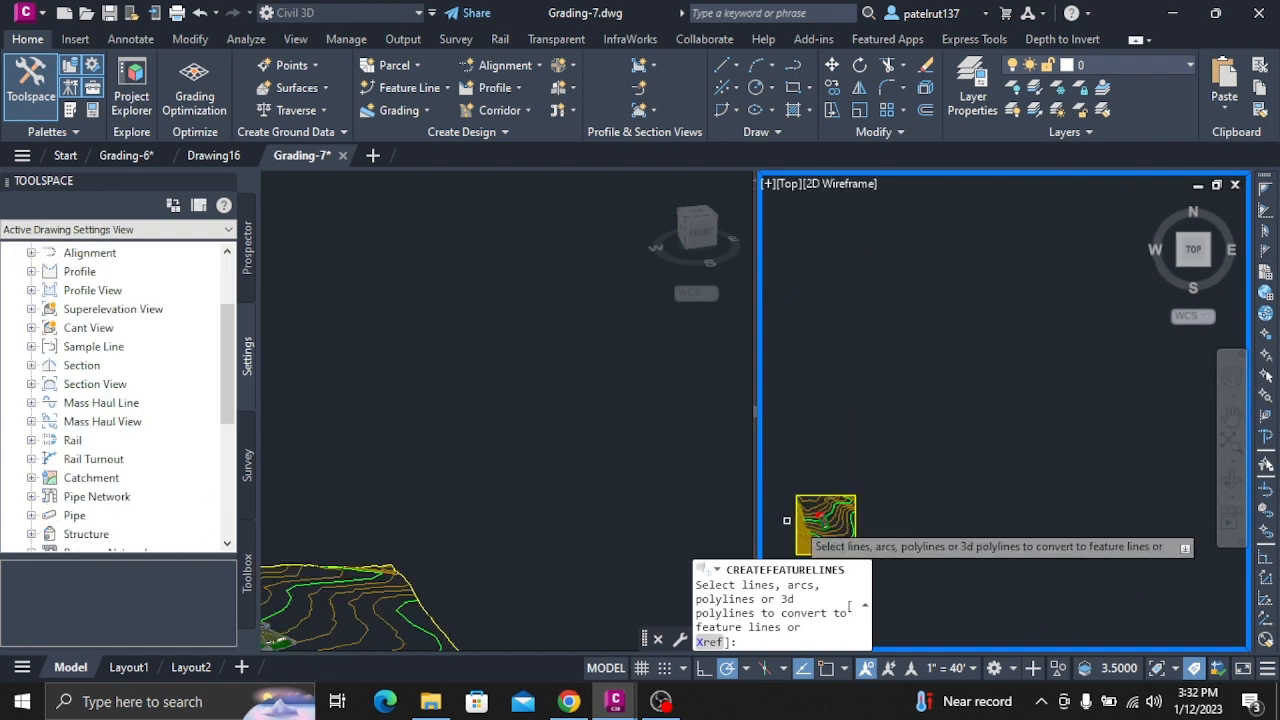
pyautogui.scroll(5, 838, 517)
pyautogui.scroll(-5, 839, 512)
pyautogui.scroll(8, 839, 512)
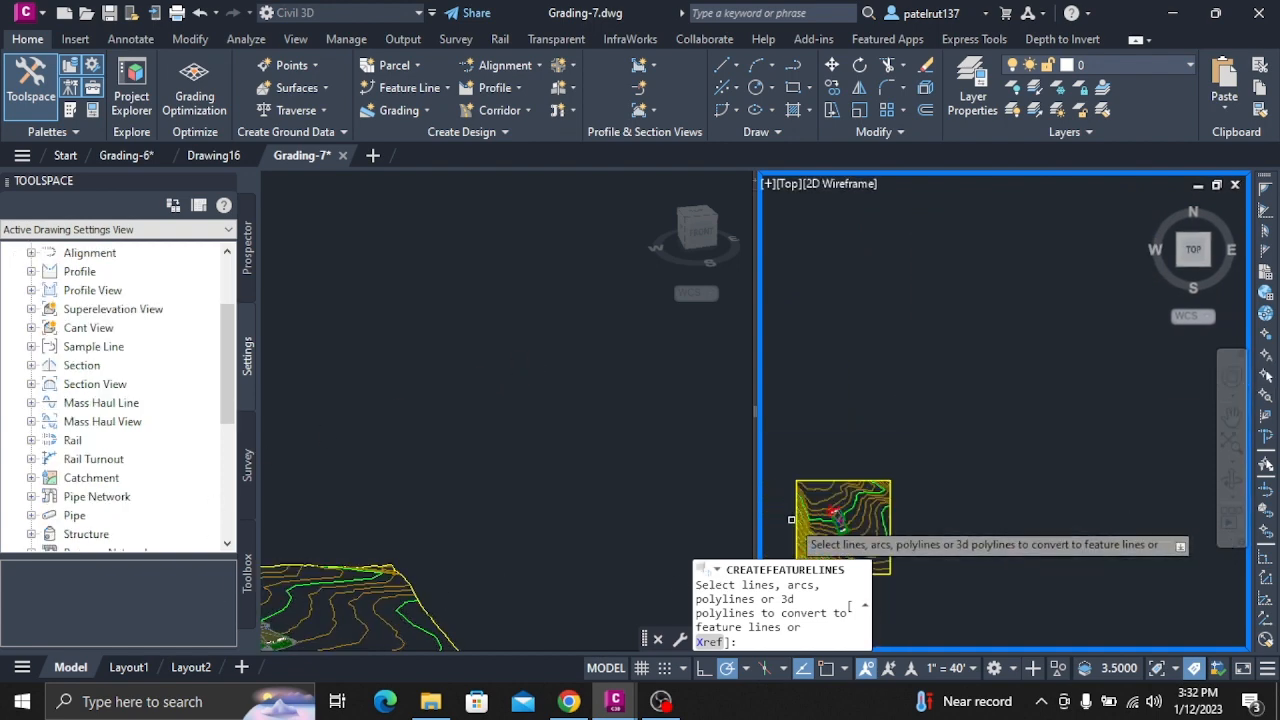
pyautogui.scroll(3, 982, 521)
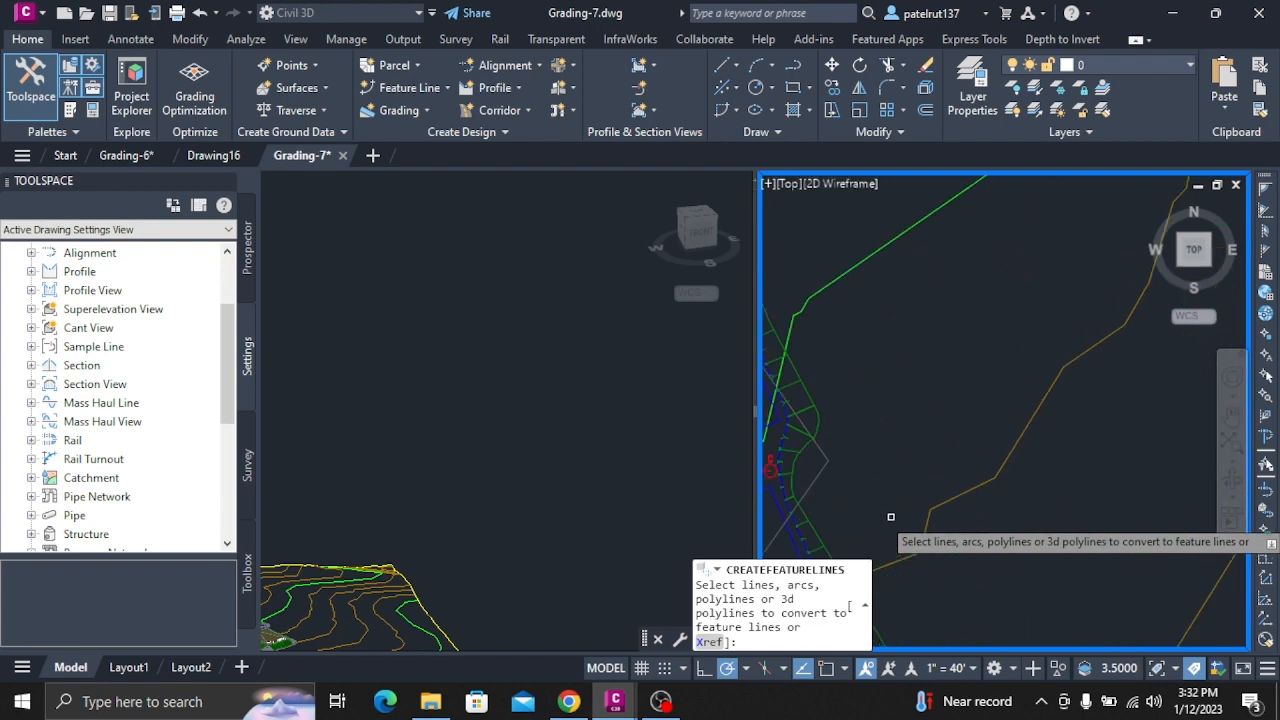
pyautogui.scroll(-6, 841, 505)
pyautogui.scroll(5, 841, 505)
pyautogui.scroll(-5, 832, 513)
pyautogui.scroll(6, 832, 513)
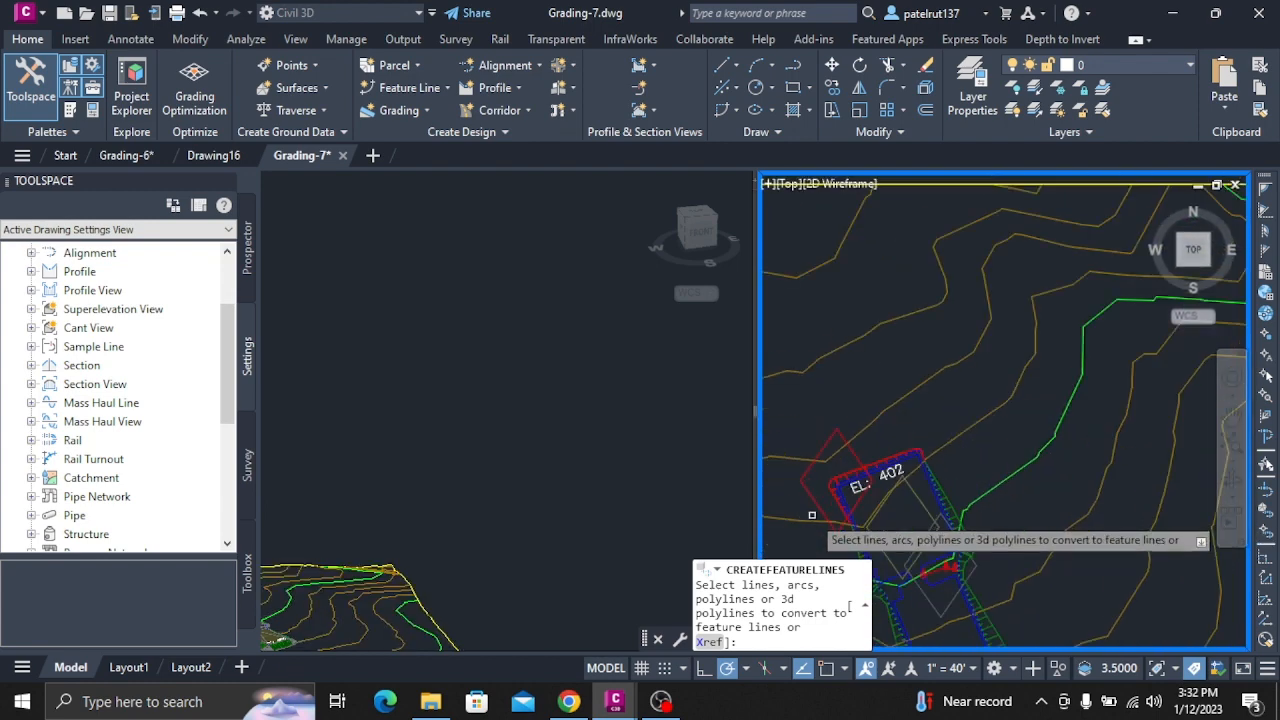
pyautogui.scroll(-2, 1060, 570)
pyautogui.scroll(6, 1093, 593)
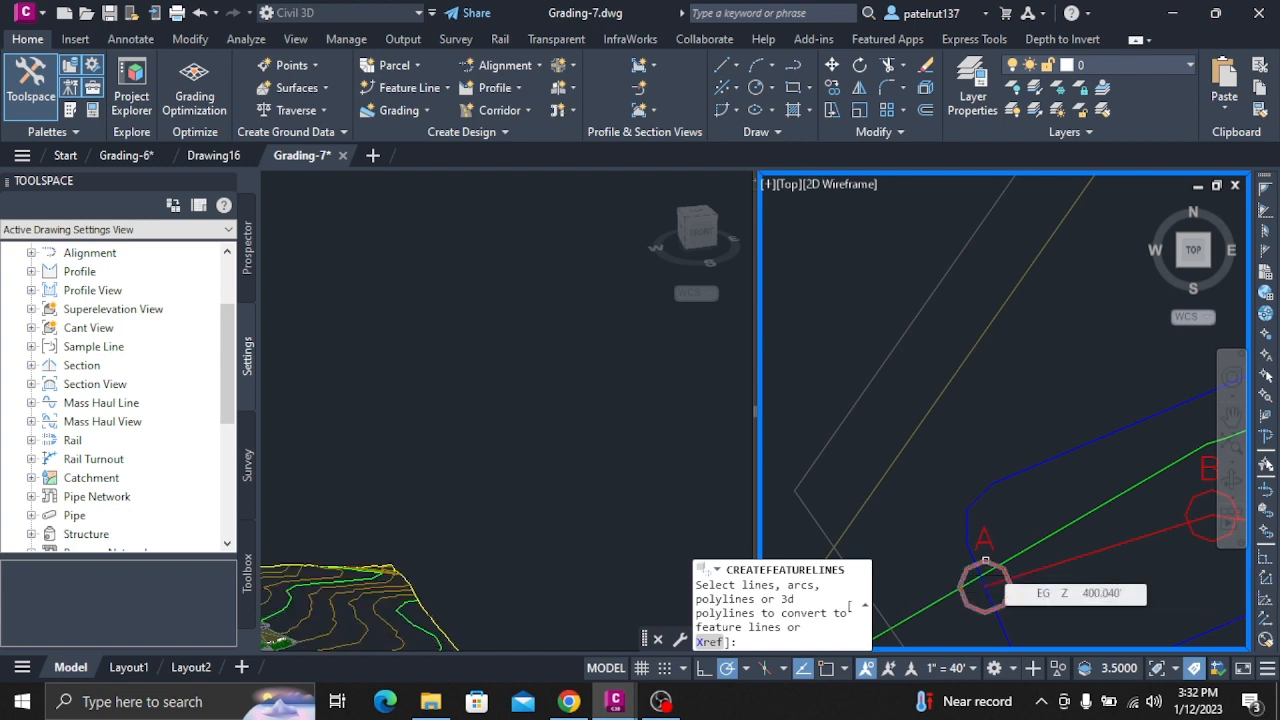
pyautogui.click(985, 562)
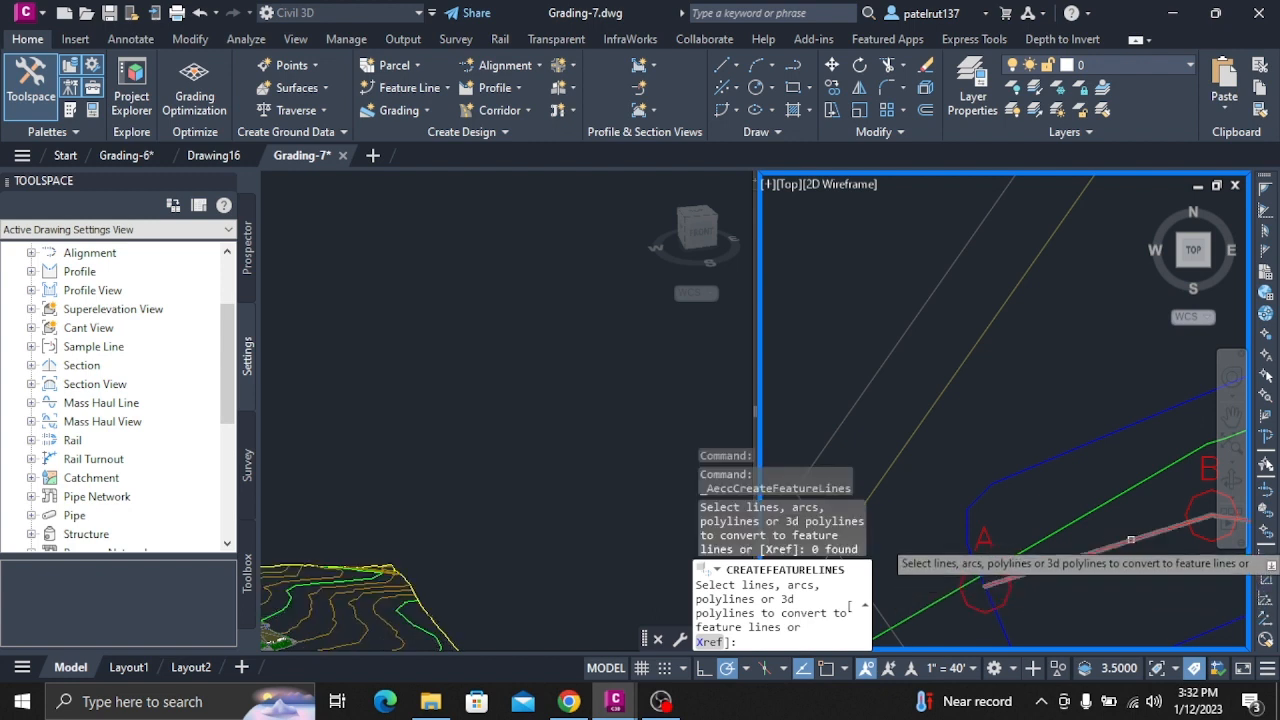
pyautogui.scroll(-2, 1149, 538)
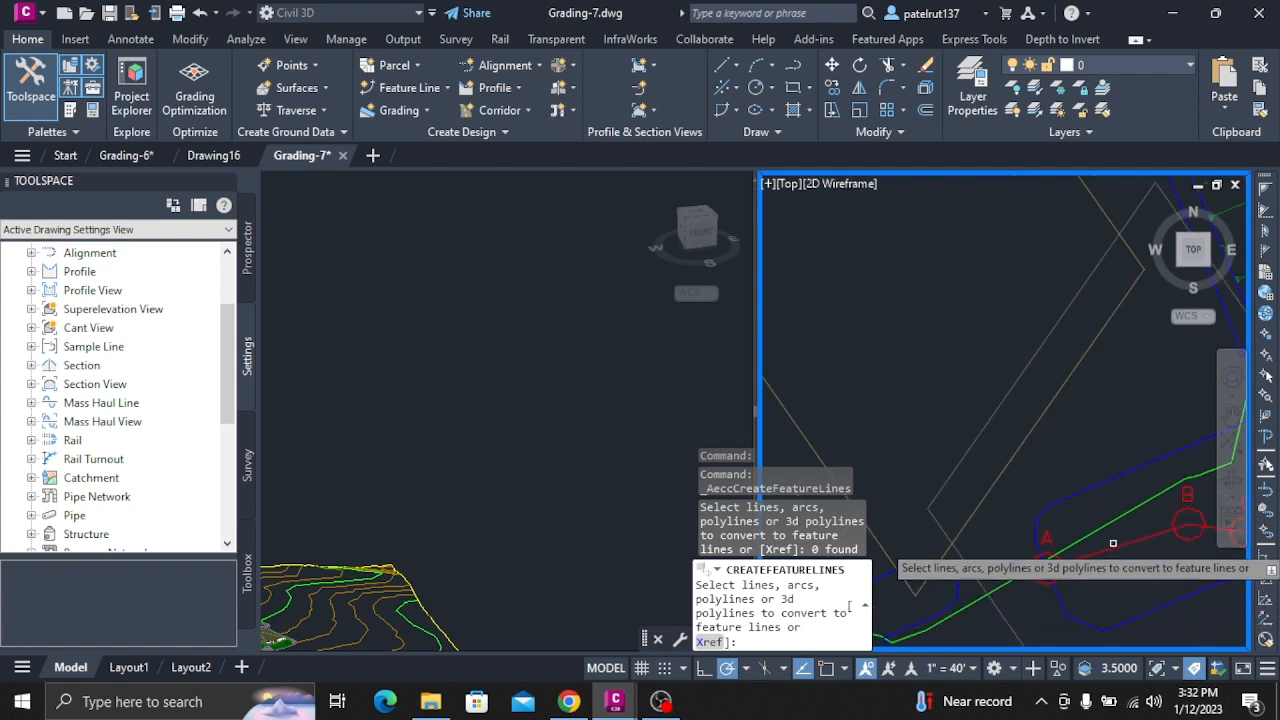
pyautogui.click(1113, 547)
pyautogui.scroll(-2, 1180, 549)
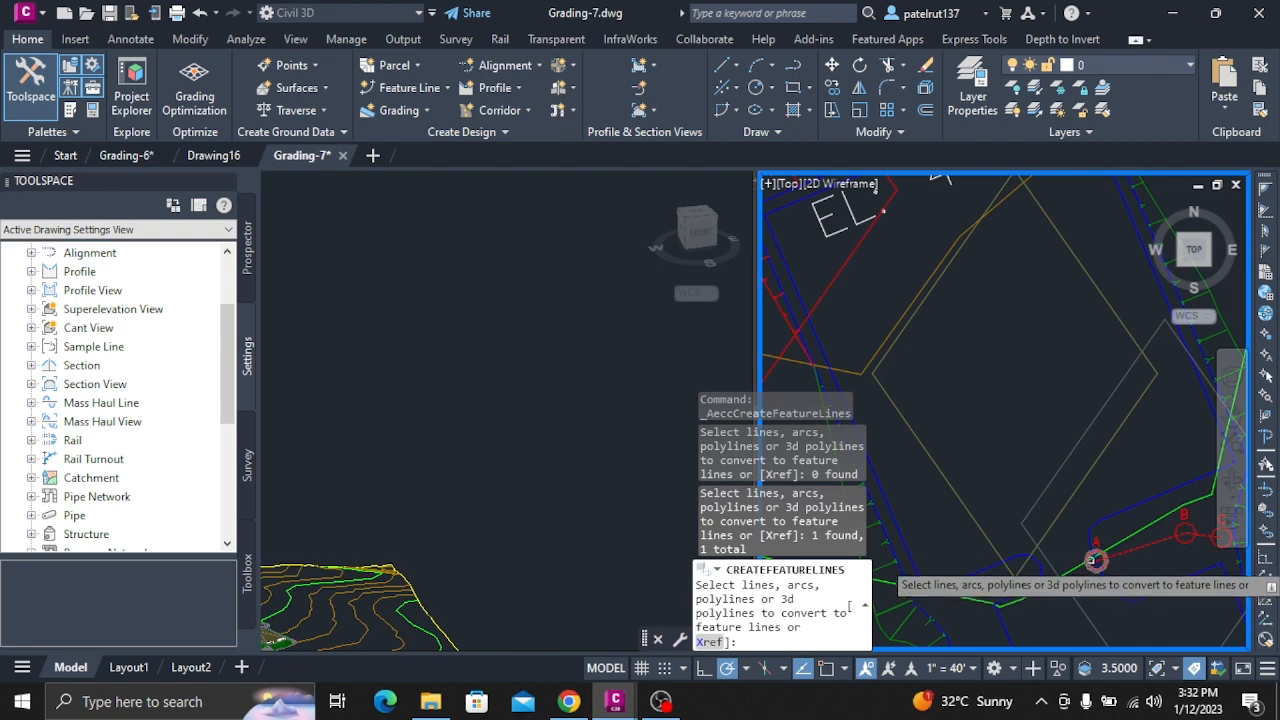
# Try to add the objects around point A, including the green contour crossing it, to the feature line selection
pyautogui.scroll(-3, 1158, 560)
pyautogui.scroll(5, 1158, 563)
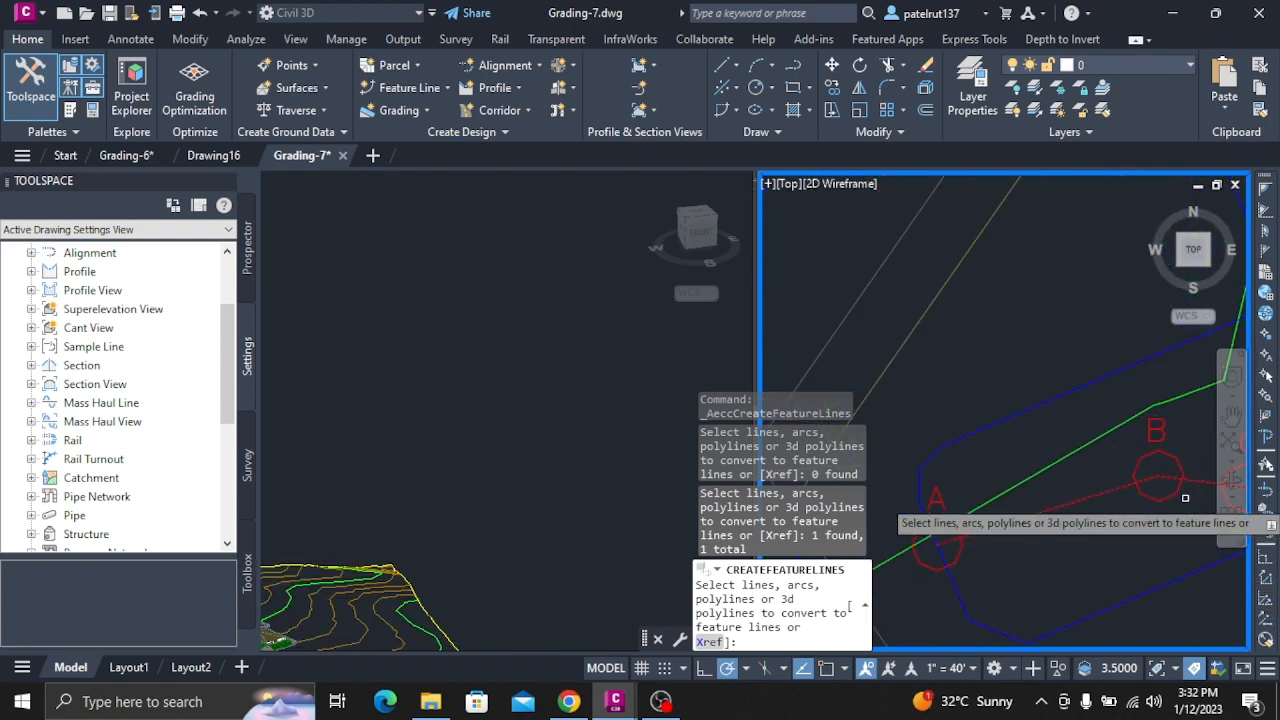
pyautogui.scroll(2, 1180, 492)
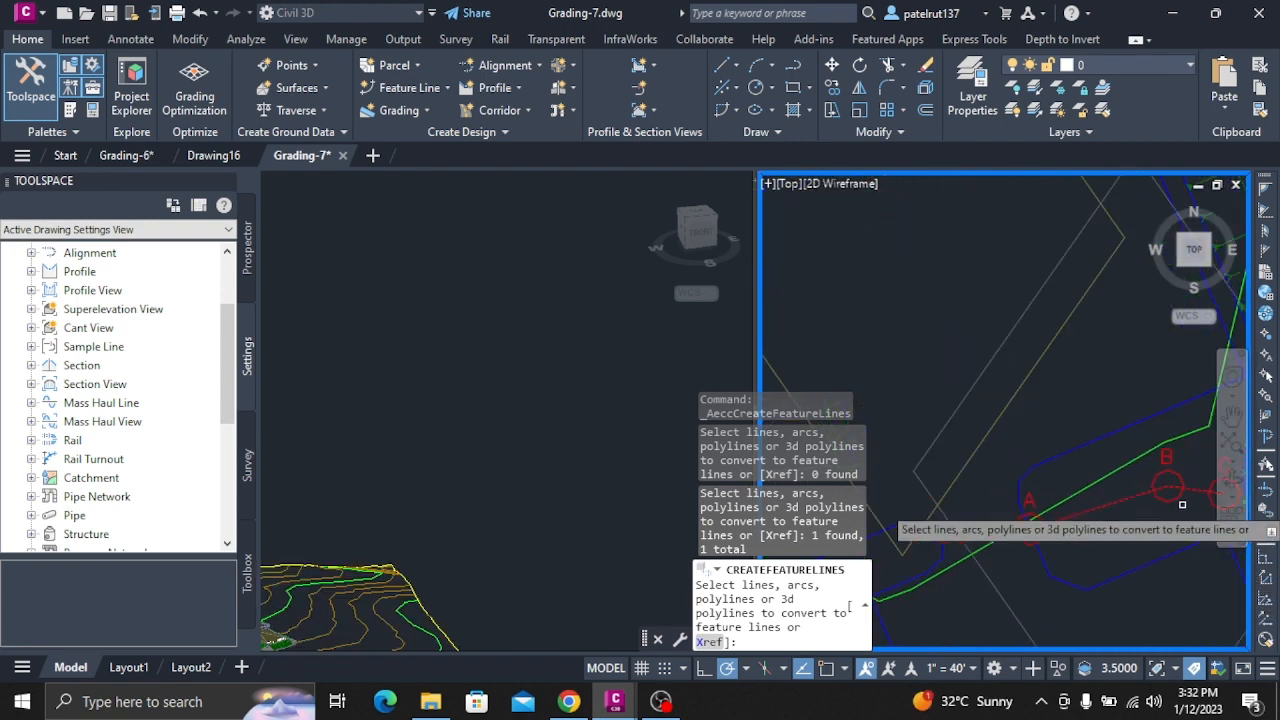
pyautogui.click(1039, 519)
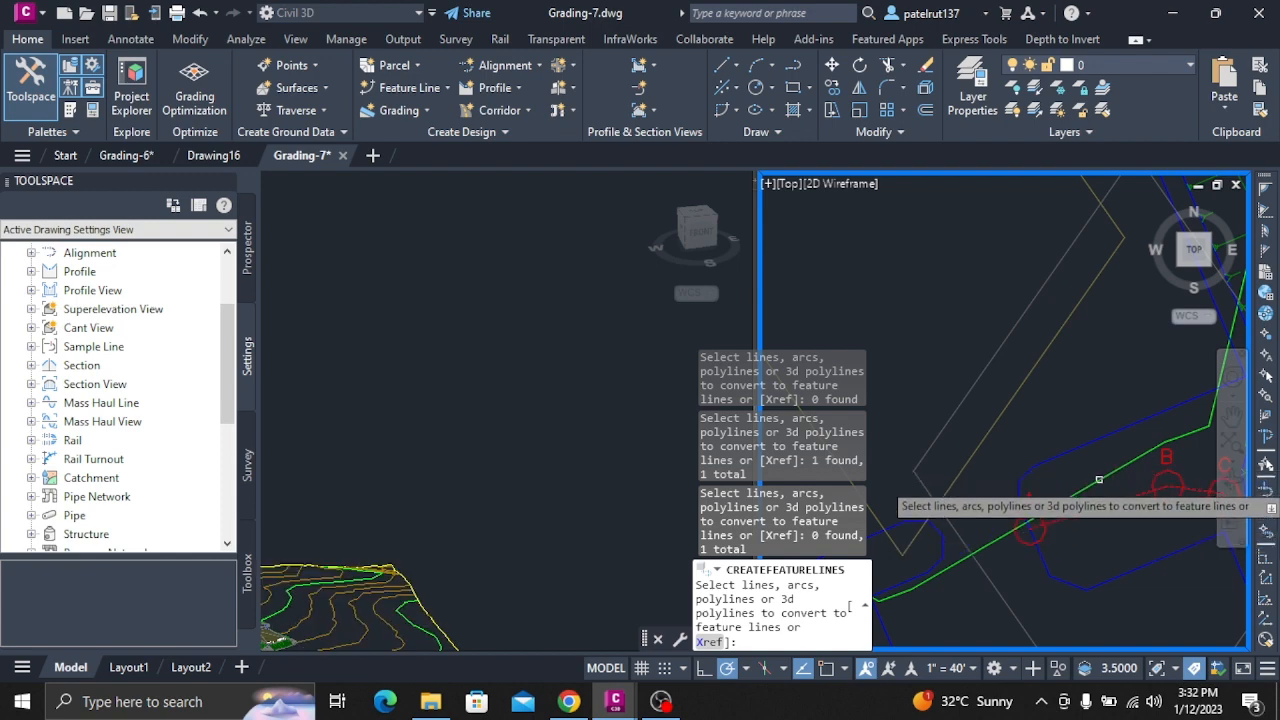
pyautogui.scroll(-2, 1117, 548)
pyautogui.scroll(2, 1120, 507)
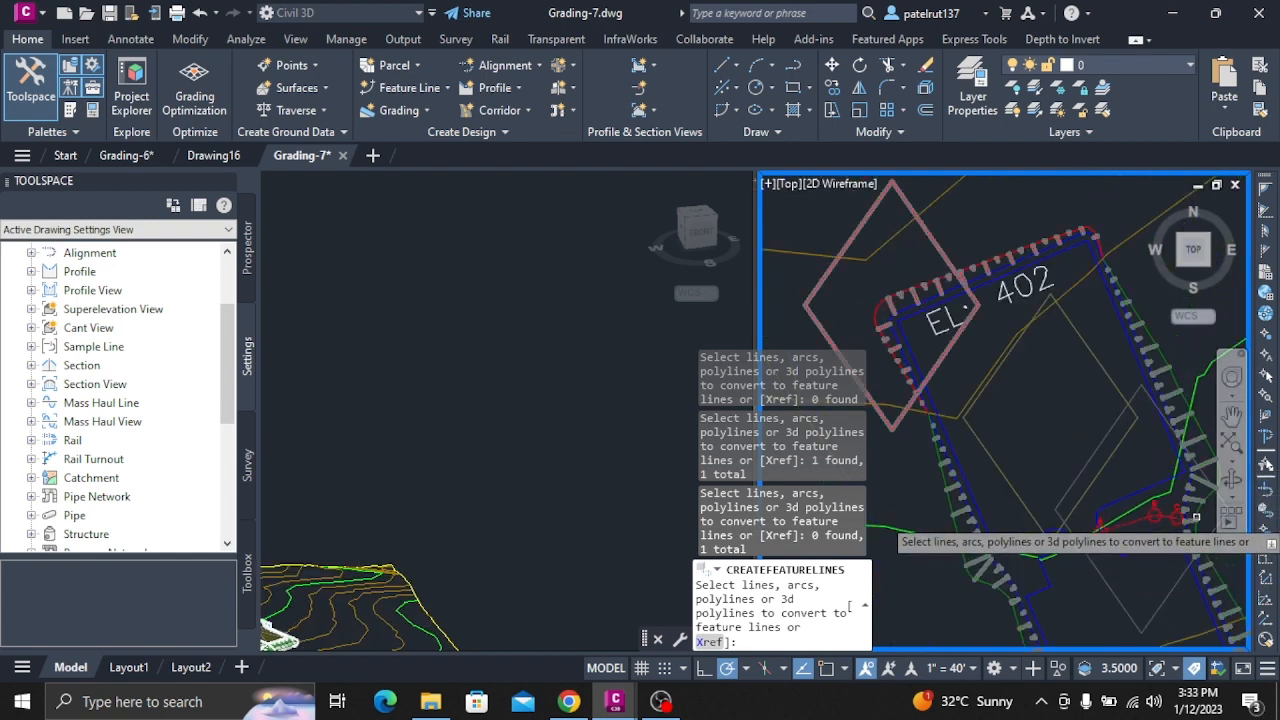
pyautogui.scroll(2, 1009, 552)
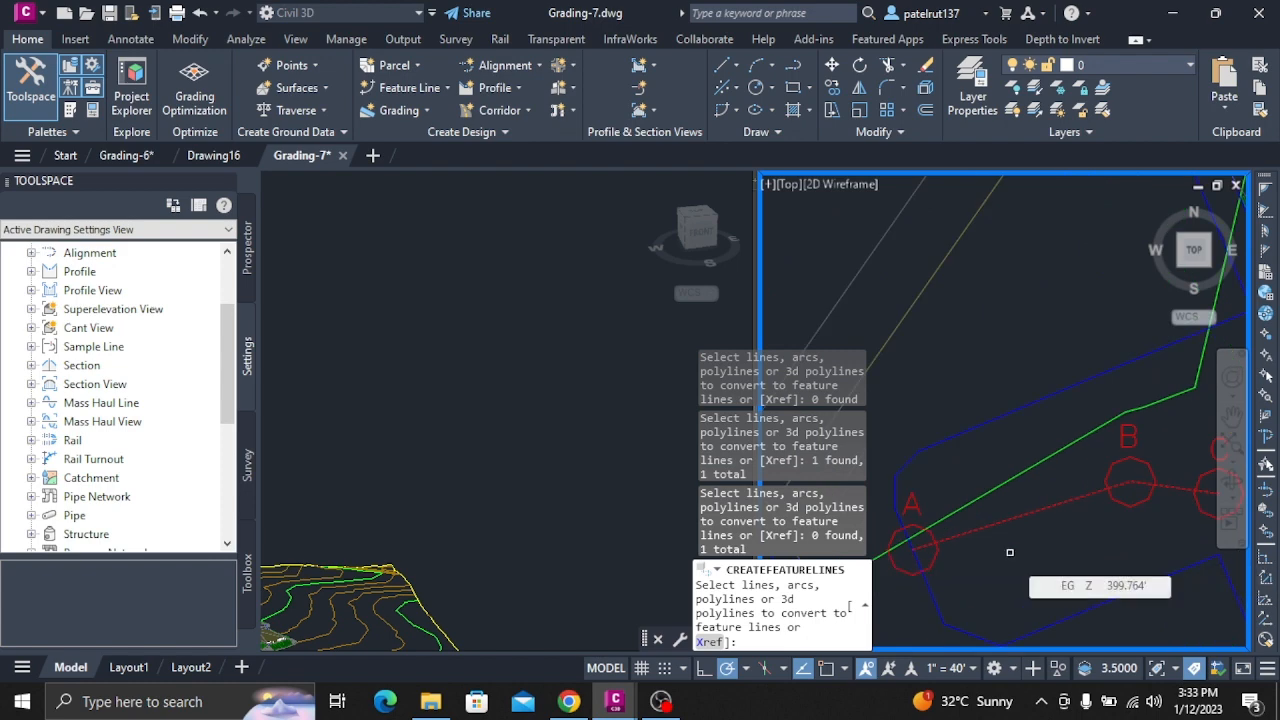
pyautogui.click(978, 497)
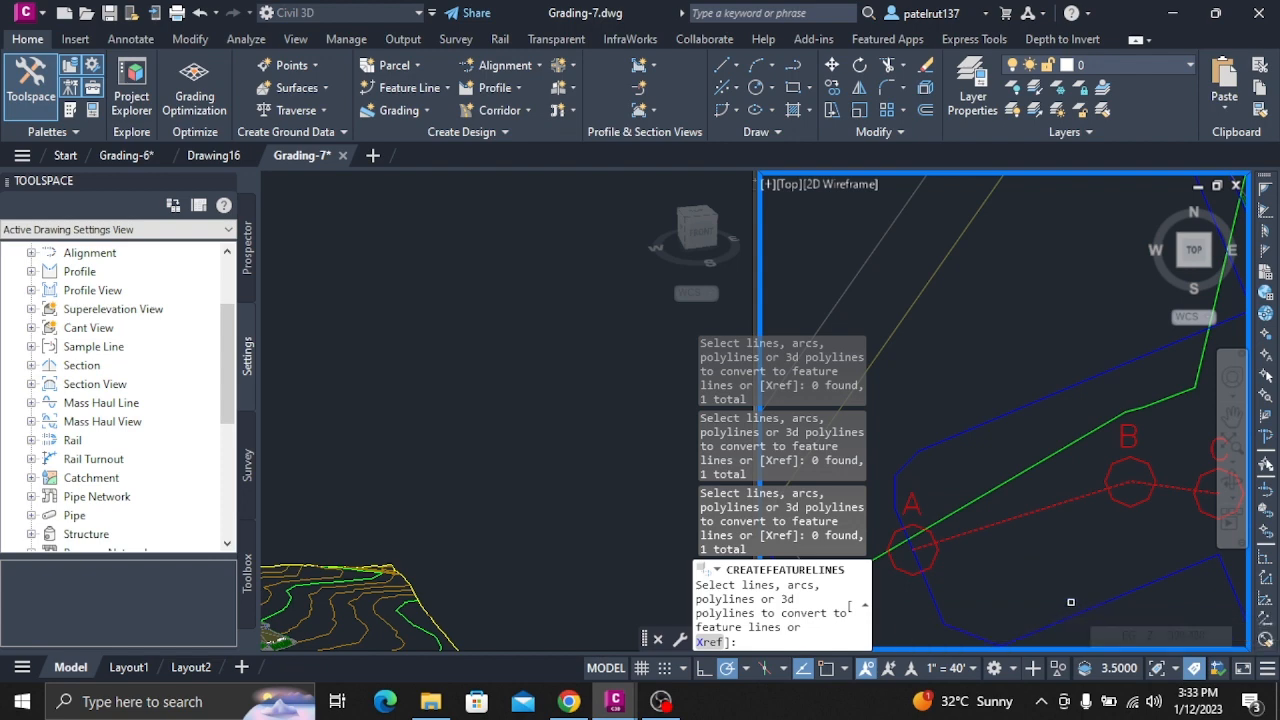
# Finish the object selection with only the line through points A, B and C
pyautogui.scroll(-6, 1042, 480)
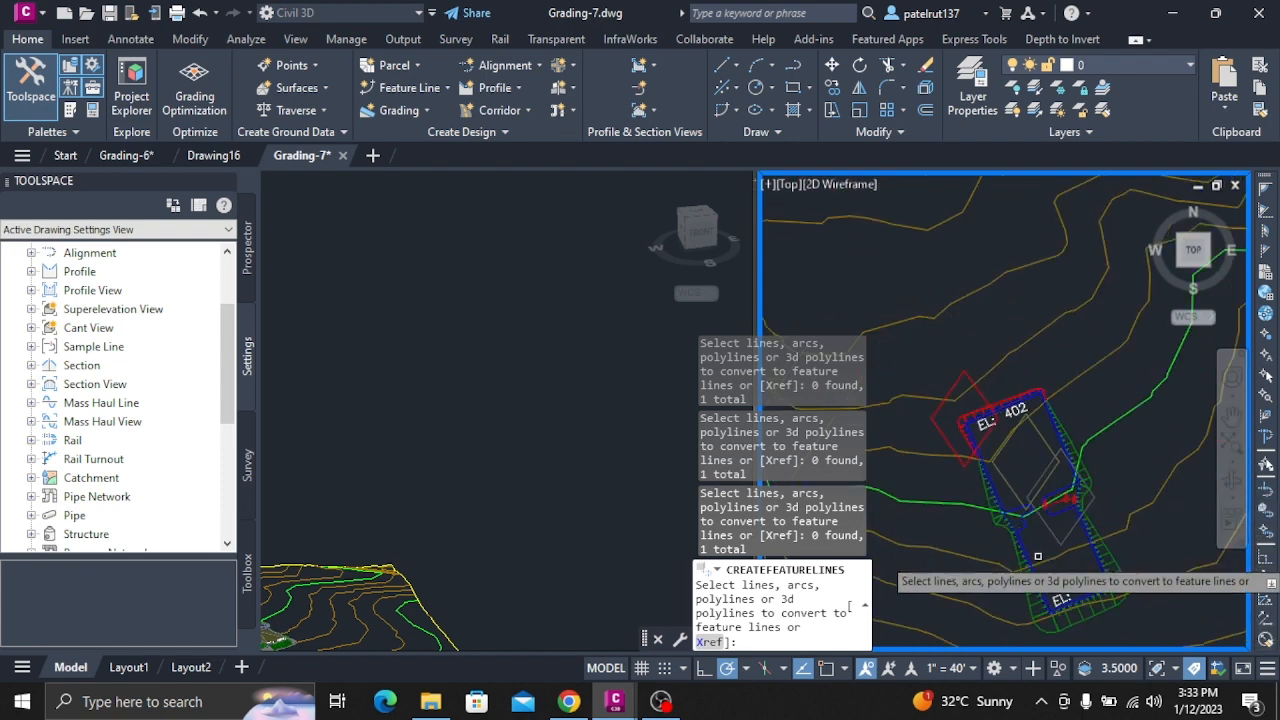
pyautogui.scroll(7, 1038, 545)
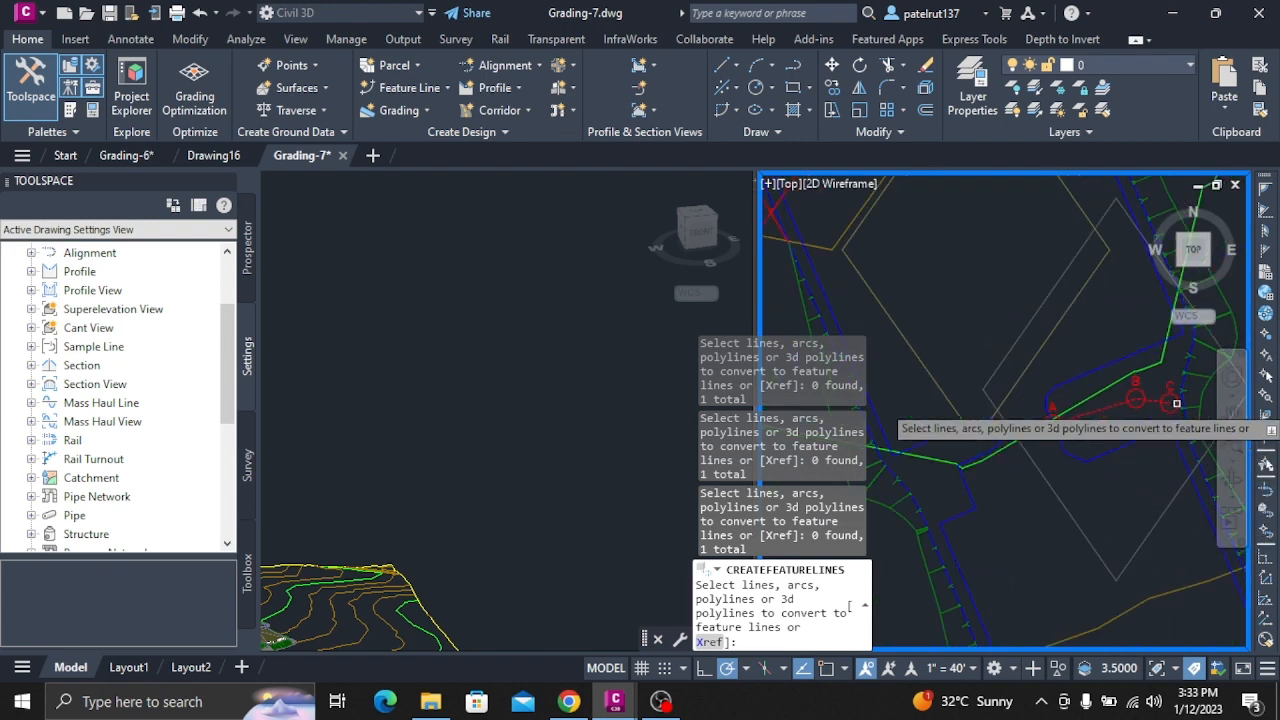
pyautogui.scroll(8, 1176, 403)
pyautogui.moveTo(1150, 408); pyautogui.dragTo(1130, 397, button='middle')
pyautogui.scroll(-6, 1125, 397)
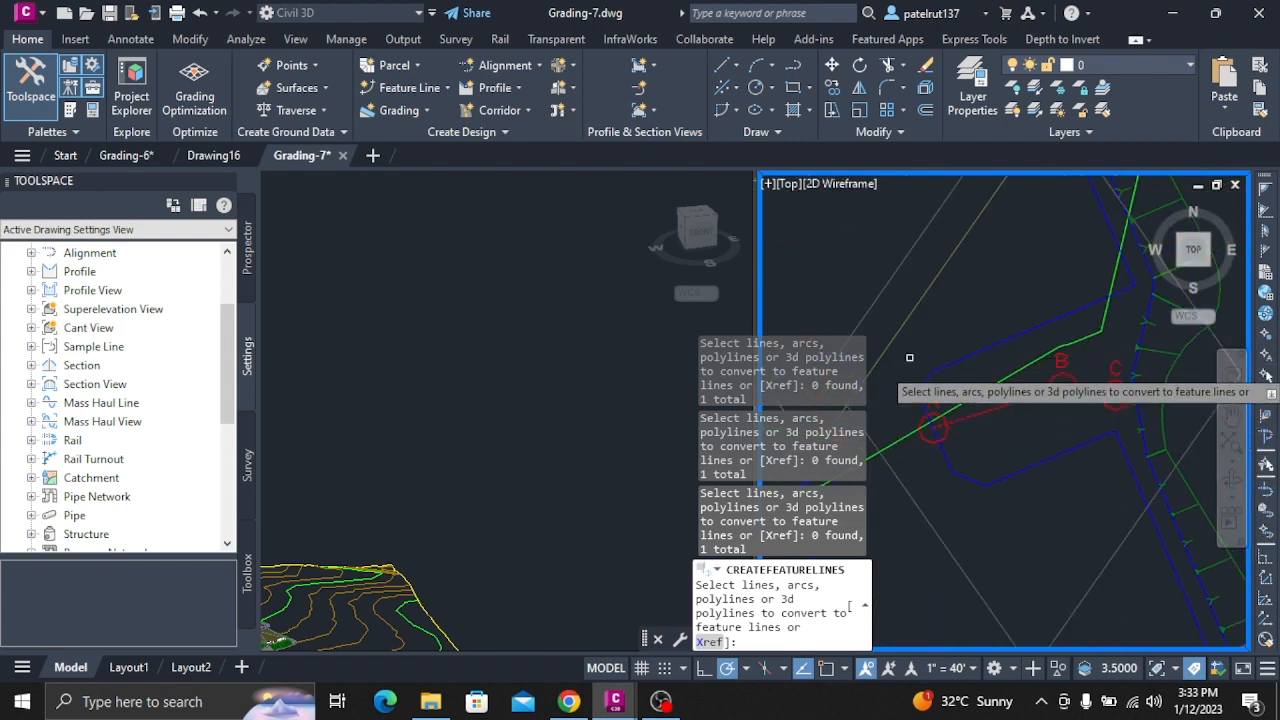
pyautogui.scroll(2, 955, 386)
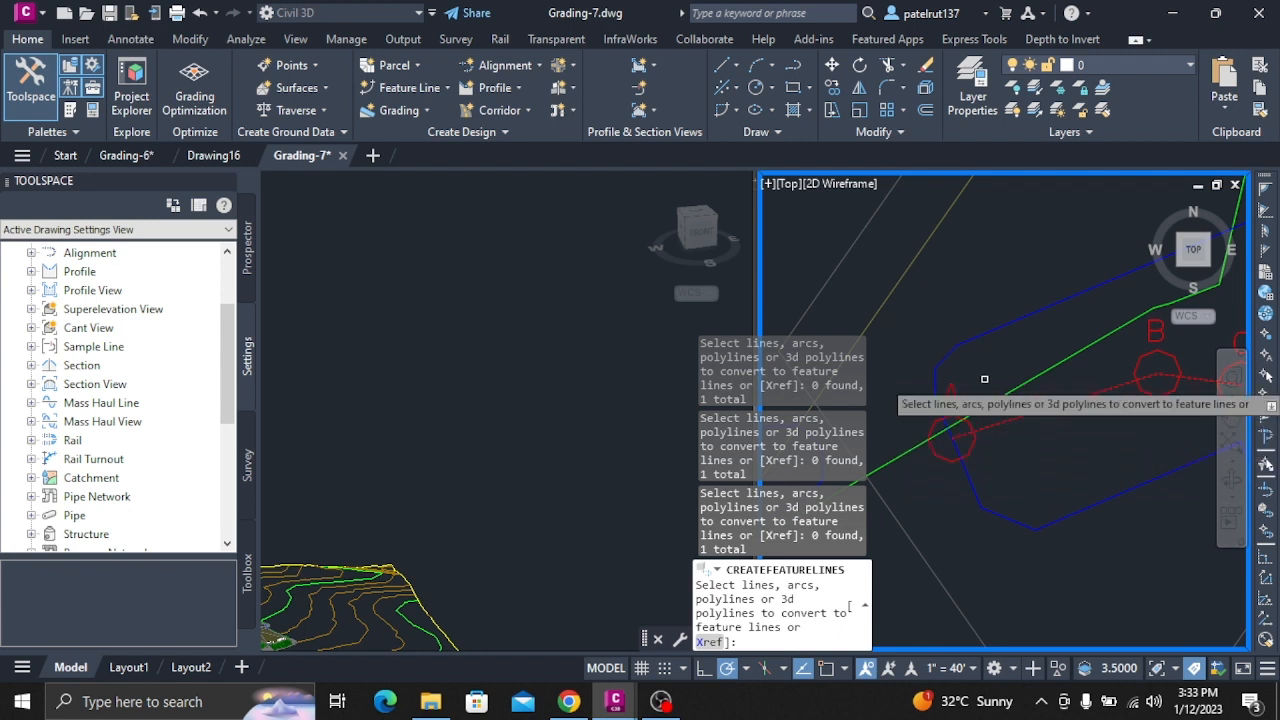
pyautogui.press('Return')
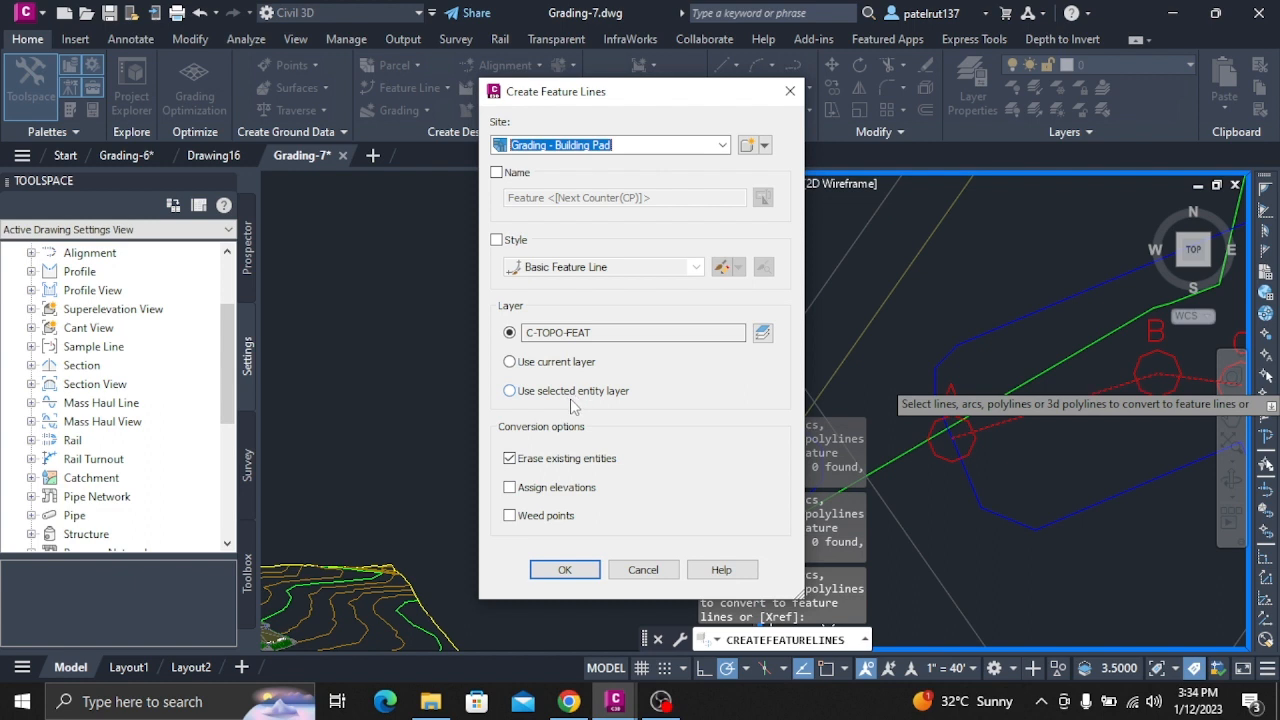
# Enable naming with the Feature <[Next Counter(CP)]> template, keeping the Grading - Building Pad site
pyautogui.click(496, 172)
pyautogui.click(677, 197)
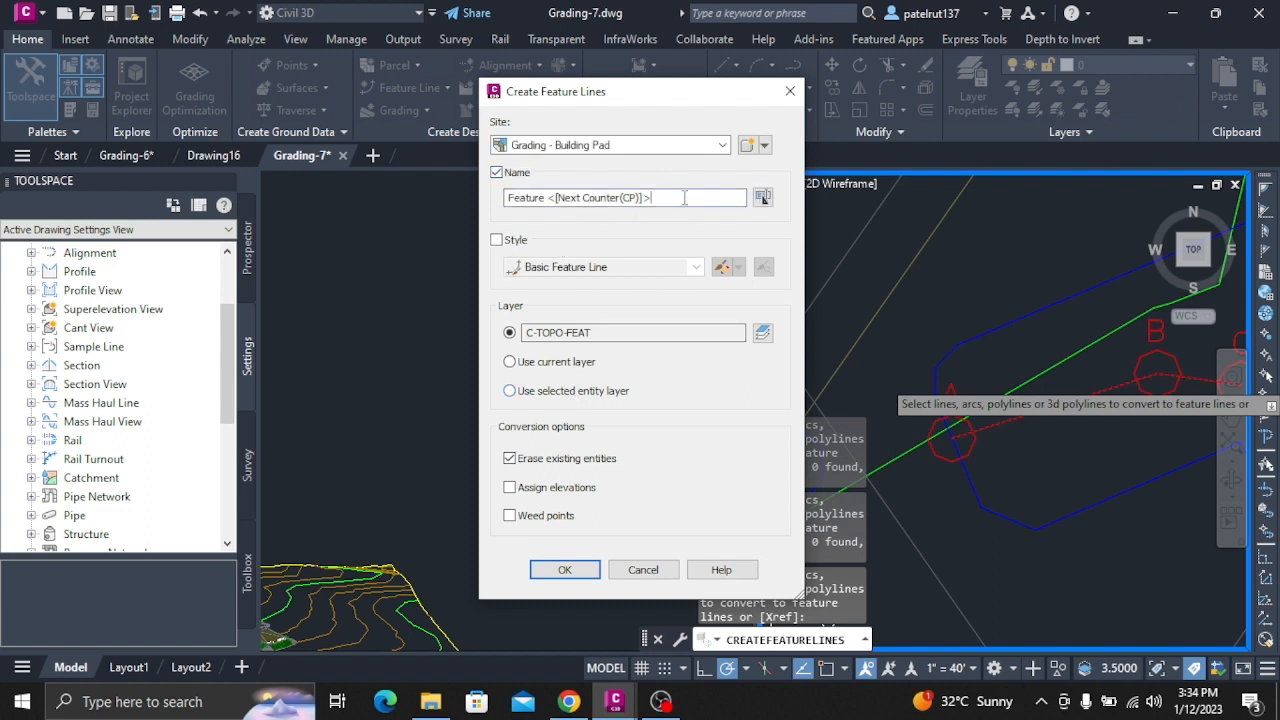
pyautogui.click(496, 173)
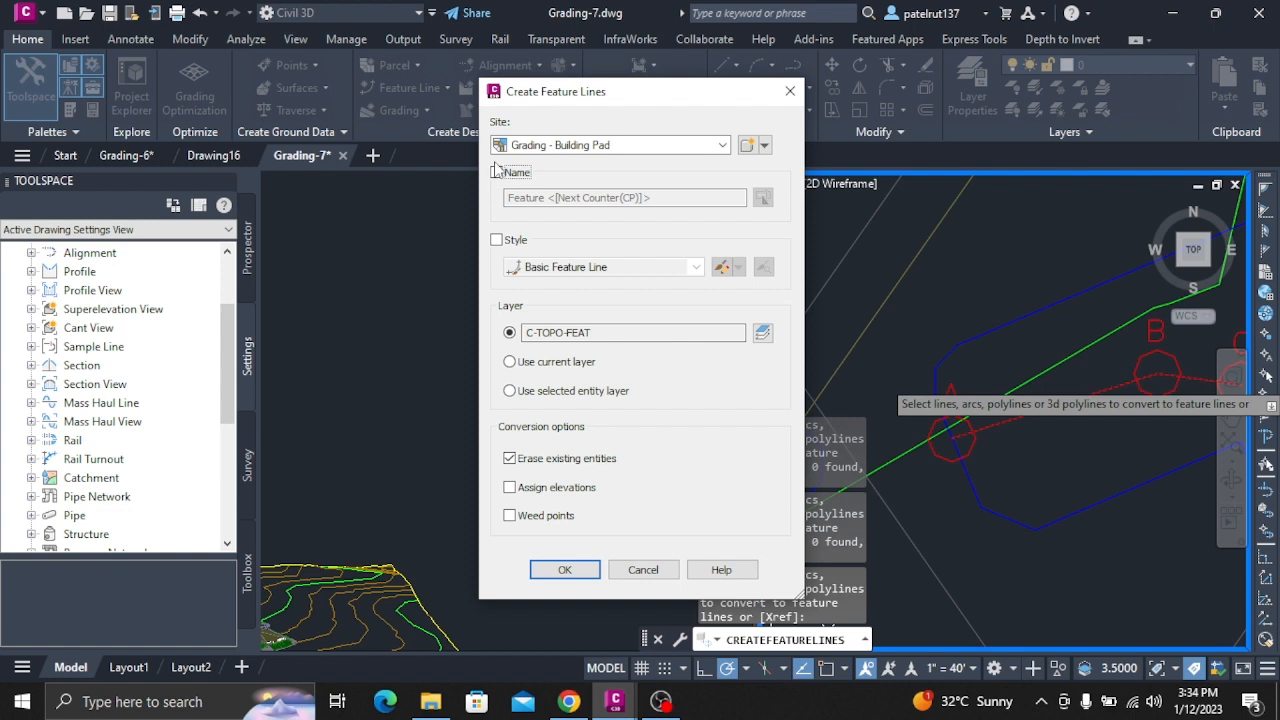
pyautogui.click(496, 174)
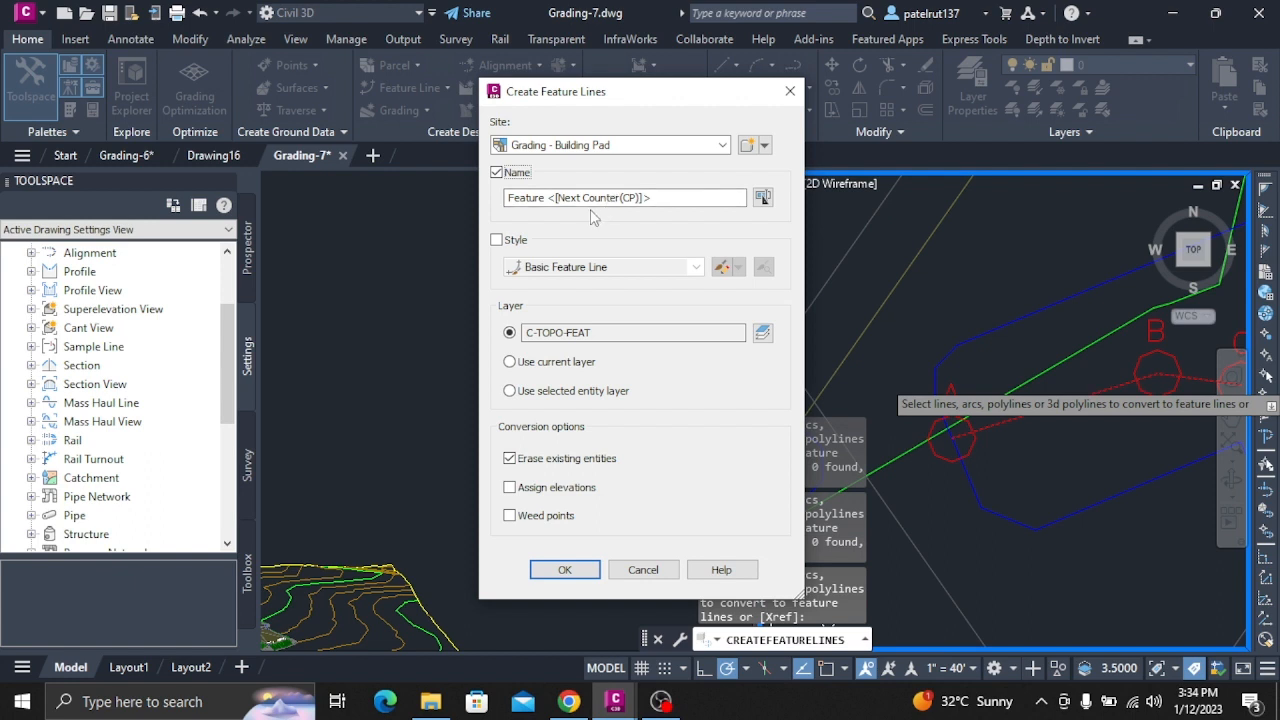
pyautogui.click(765, 146)
pyautogui.click(693, 215)
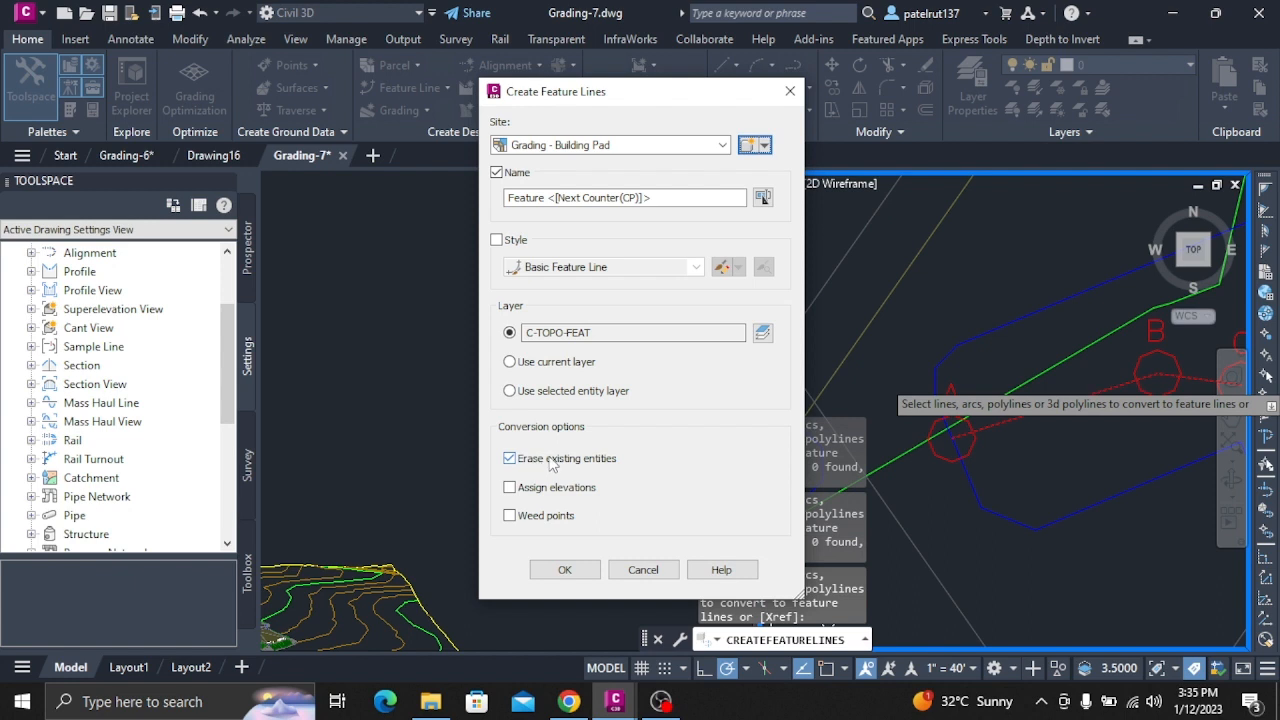
# Create the feature line with elevations assigned from the EG surface, inserting intermediate grade break points
pyautogui.click(510, 487)
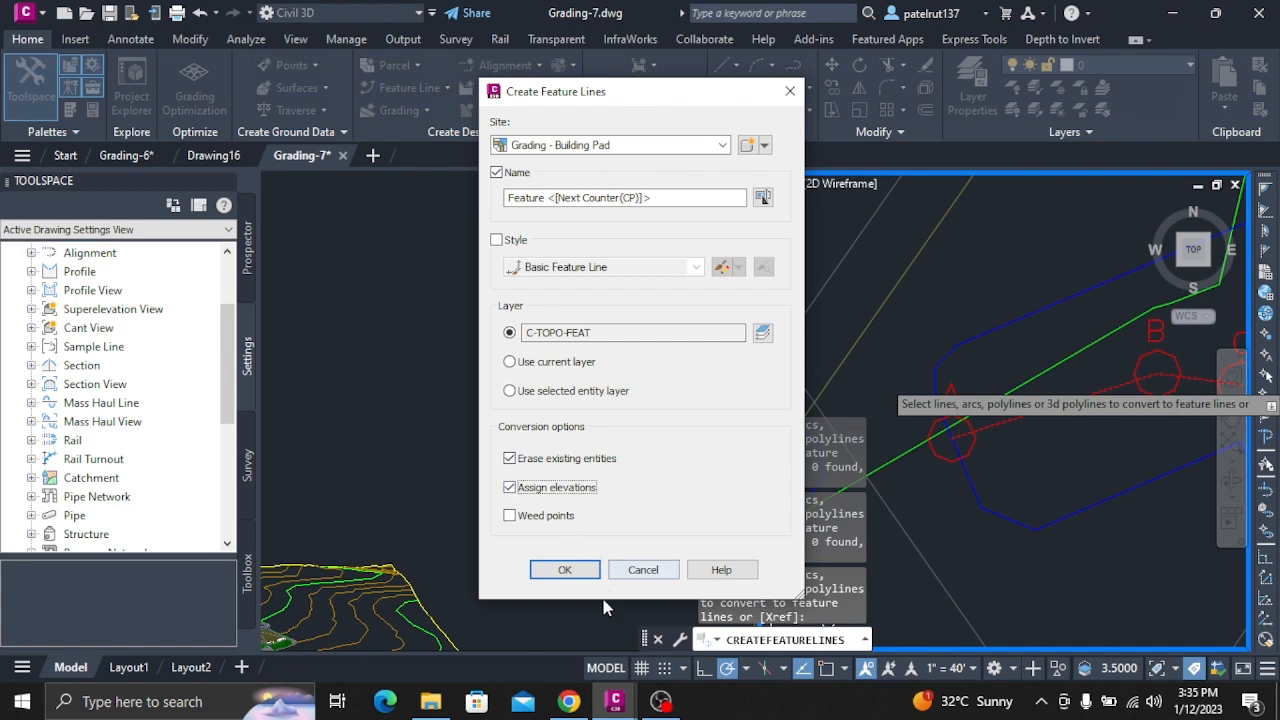
pyautogui.click(560, 569)
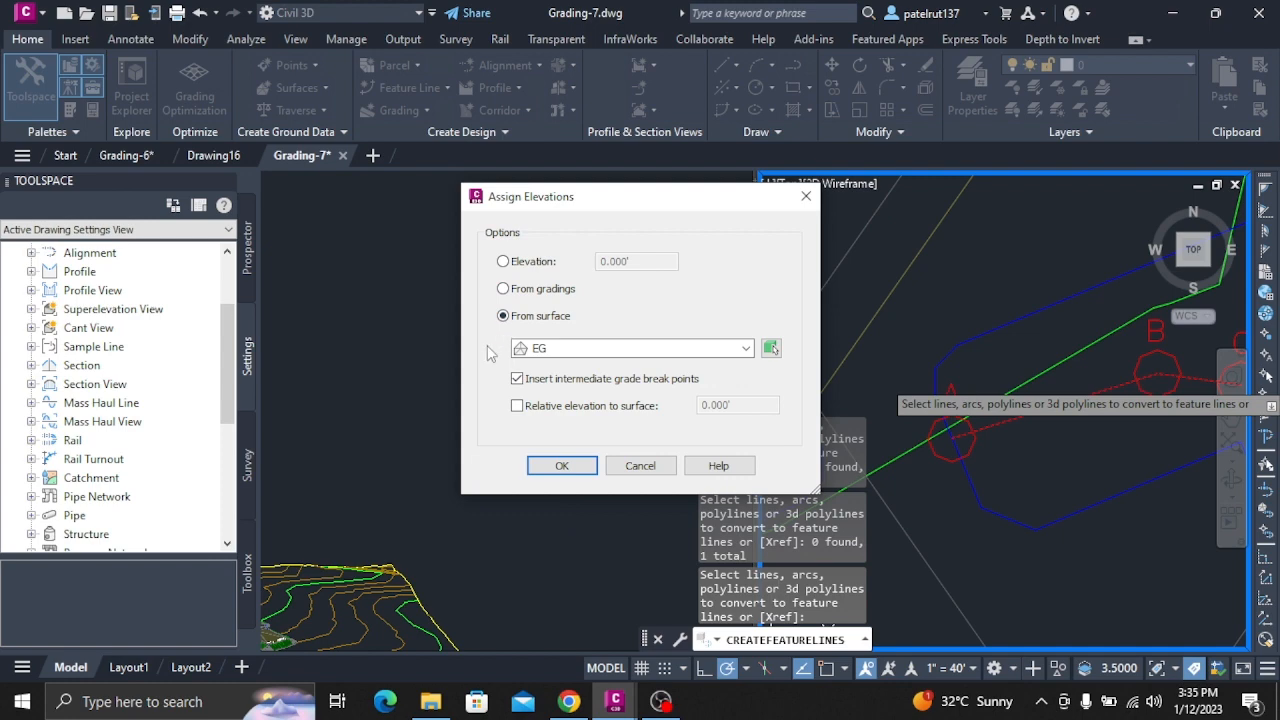
pyautogui.click(565, 467)
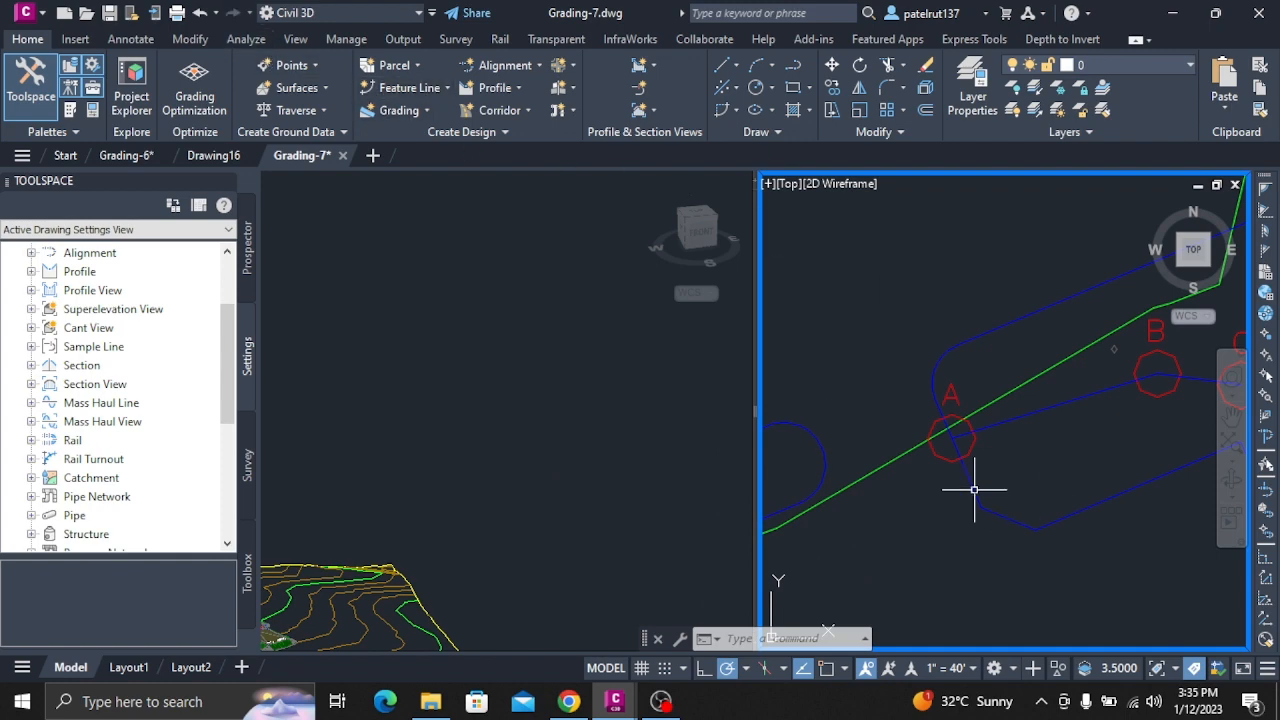
# Examine the new feature line through A, B and C in relation to the graded pad and surrounding surface
pyautogui.scroll(5, 949, 447)
pyautogui.scroll(-10, 900, 440)
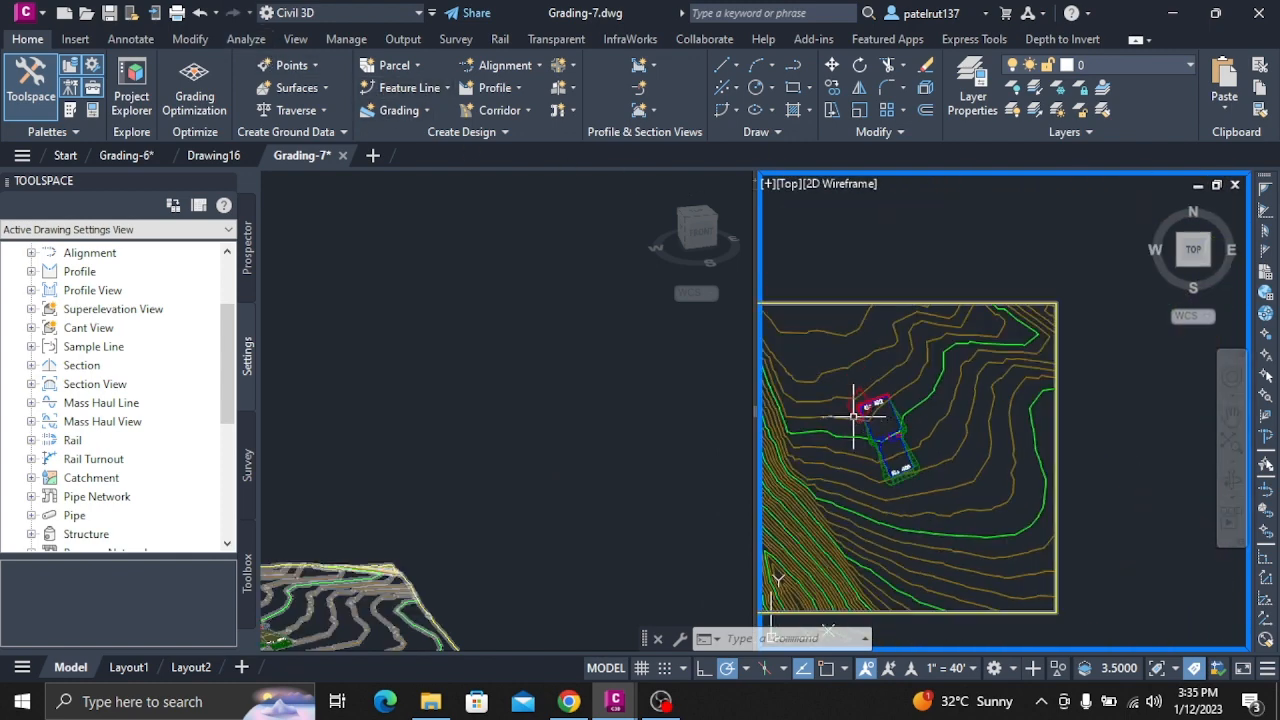
pyautogui.scroll(6, 800, 405)
pyautogui.scroll(-3, 955, 437)
pyautogui.scroll(5, 1040, 447)
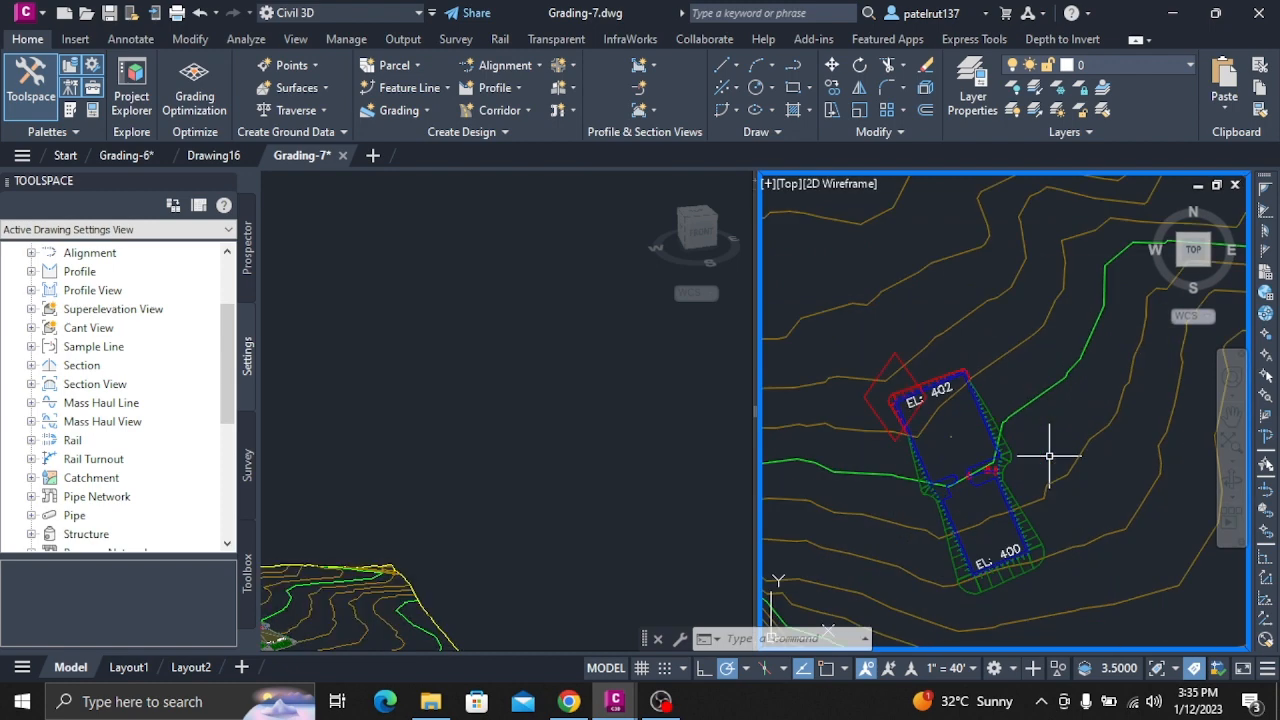
pyautogui.scroll(-4, 1050, 449)
pyautogui.scroll(-6, 800, 530)
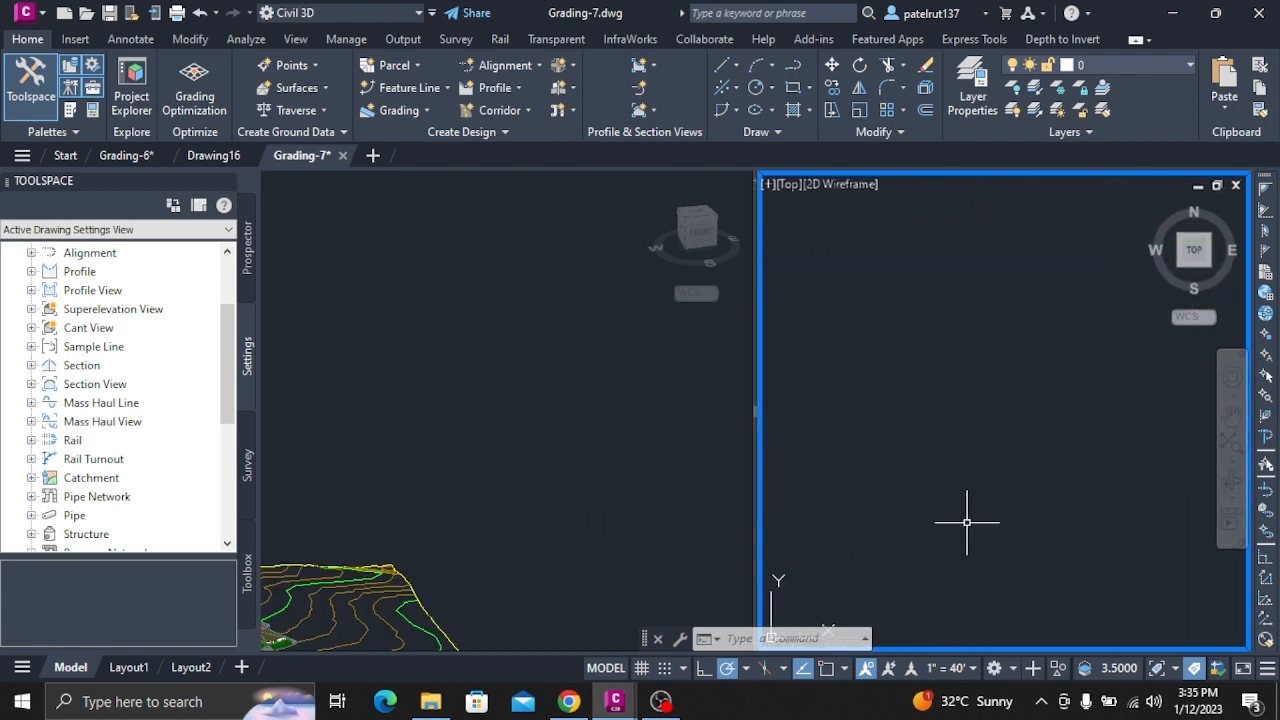
pyautogui.scroll(6, 855, 515)
pyautogui.scroll(-6, 849, 509)
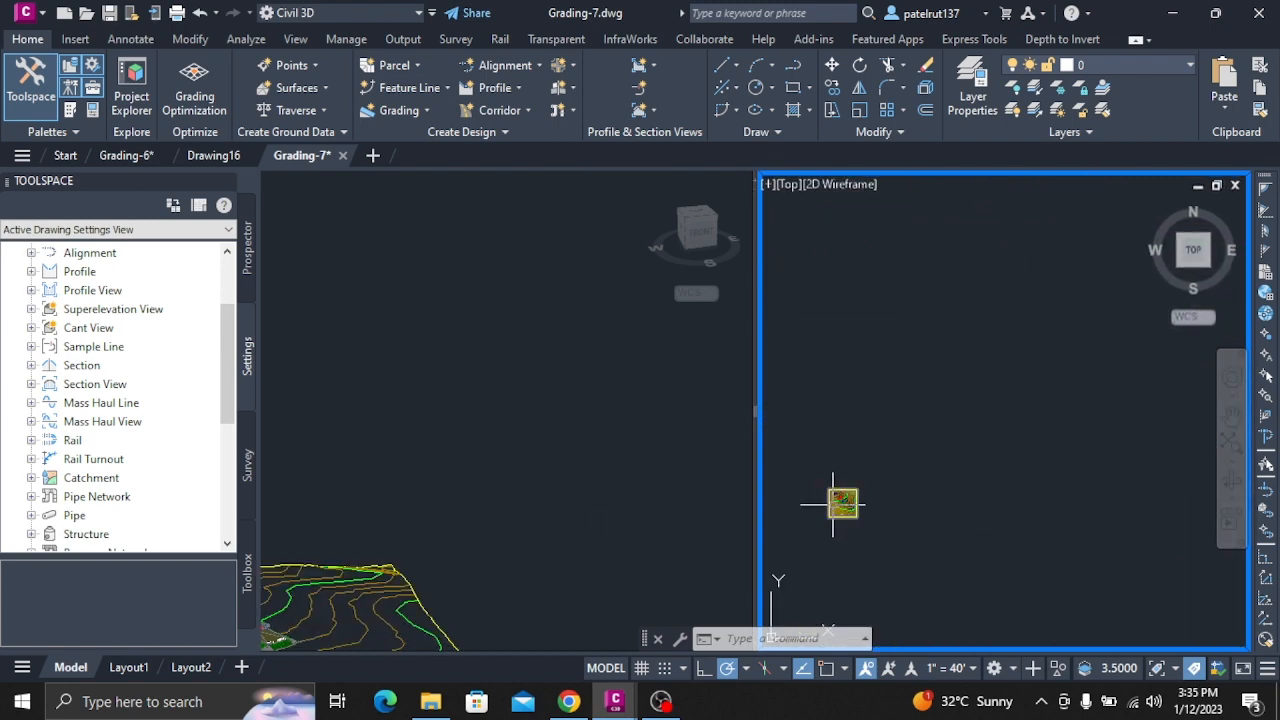
# Open the Elevation Editor for the feature line through points A, B and C
pyautogui.scroll(5, 843, 503)
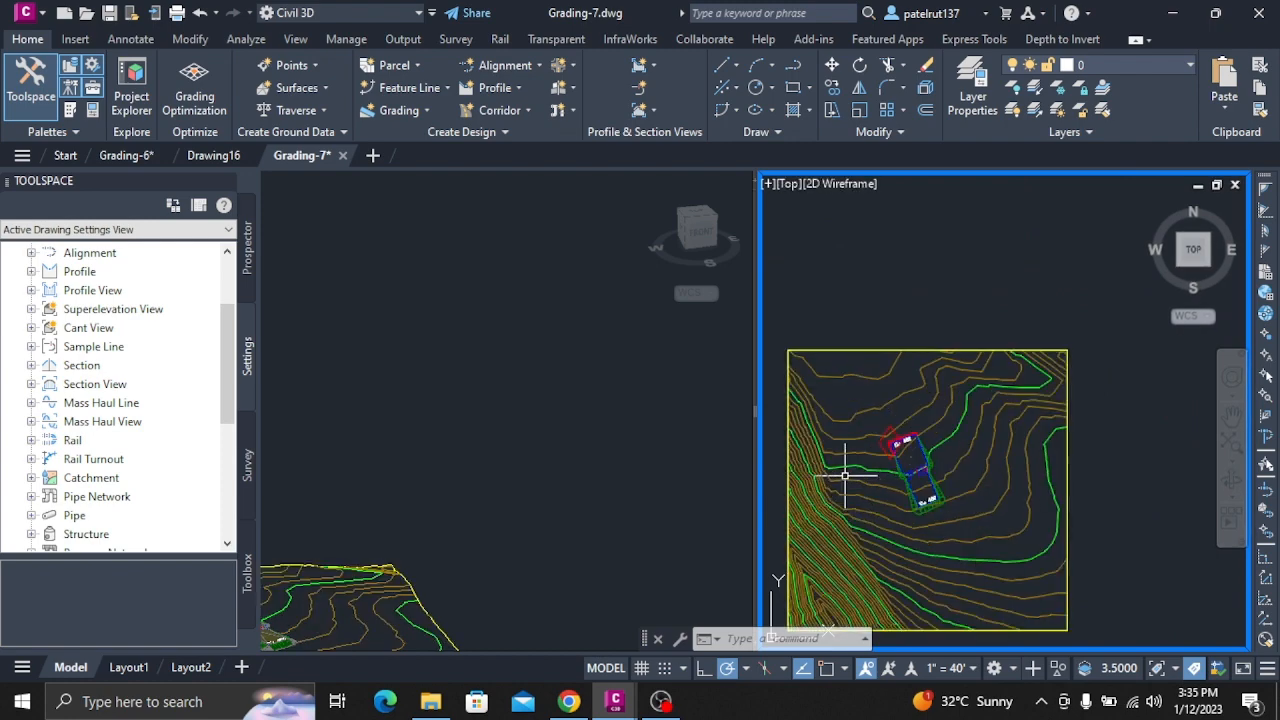
pyautogui.scroll(5, 846, 486)
pyautogui.scroll(-5, 1110, 555)
pyautogui.scroll(7, 1110, 555)
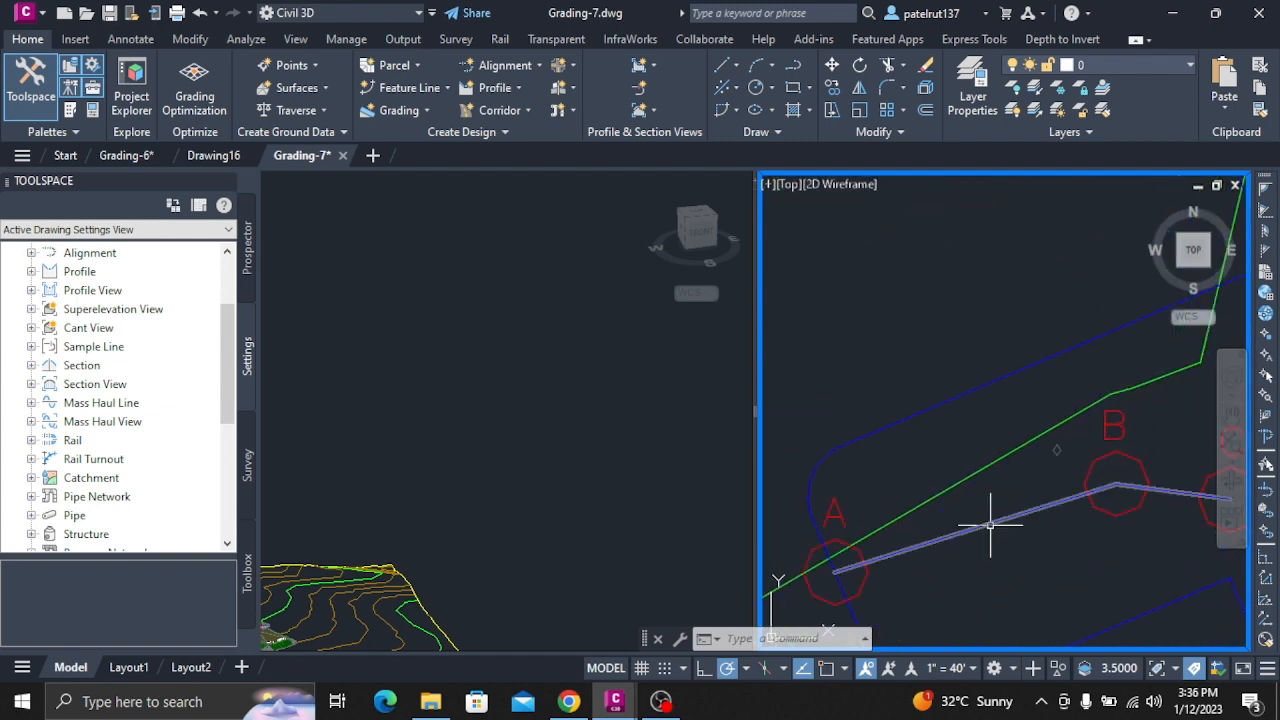
pyautogui.click(991, 522)
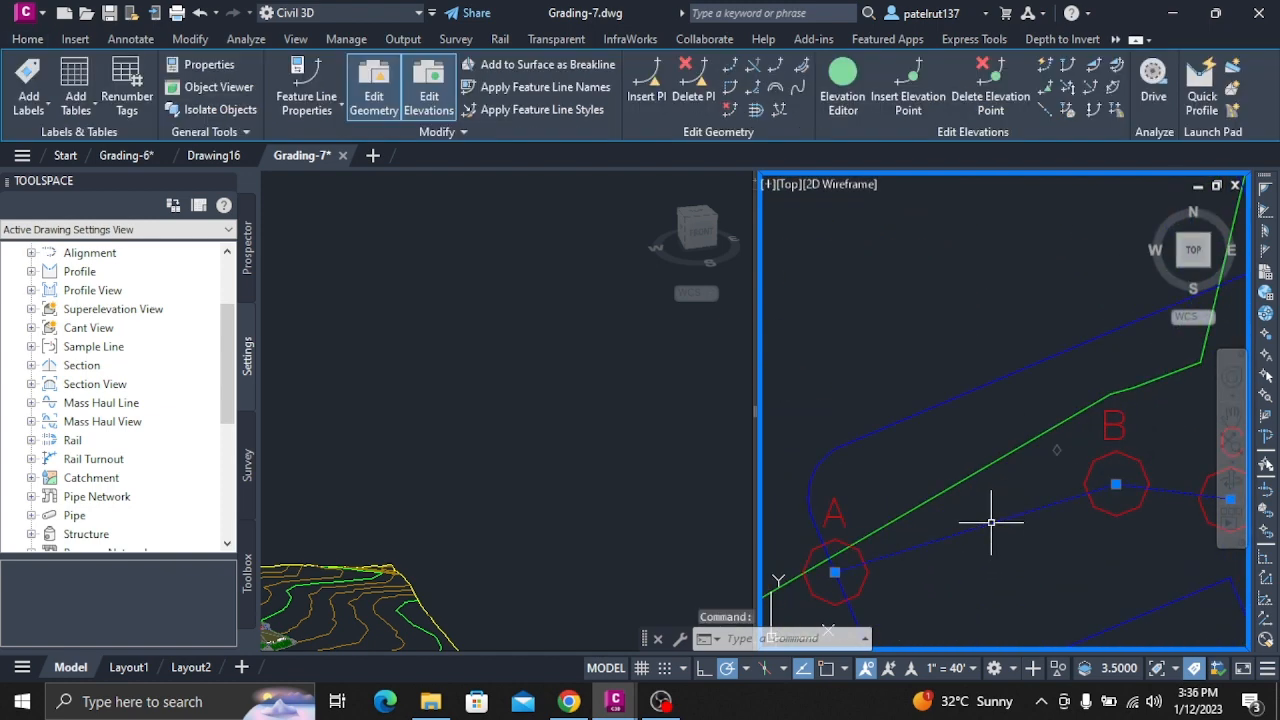
pyautogui.rightClick(991, 522)
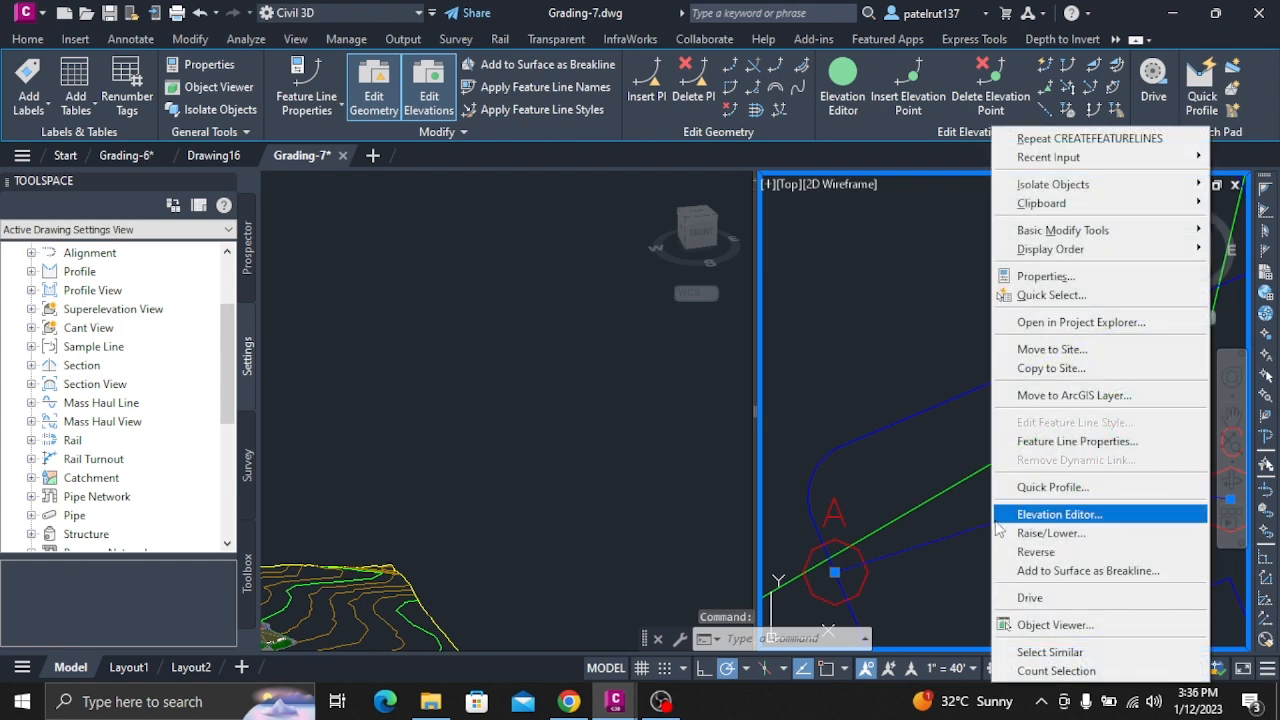
pyautogui.click(1062, 515)
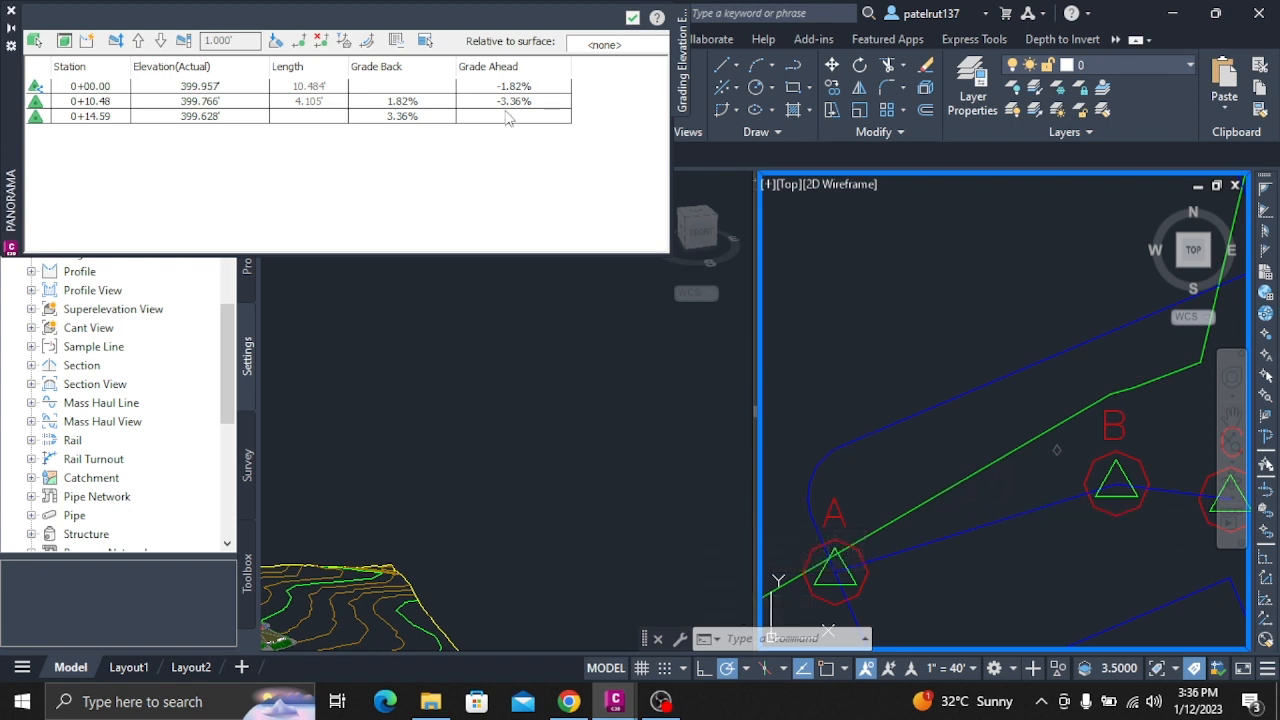
# Flatten the whole feature line through A, B and C to a constant grade
pyautogui.click(432, 44)
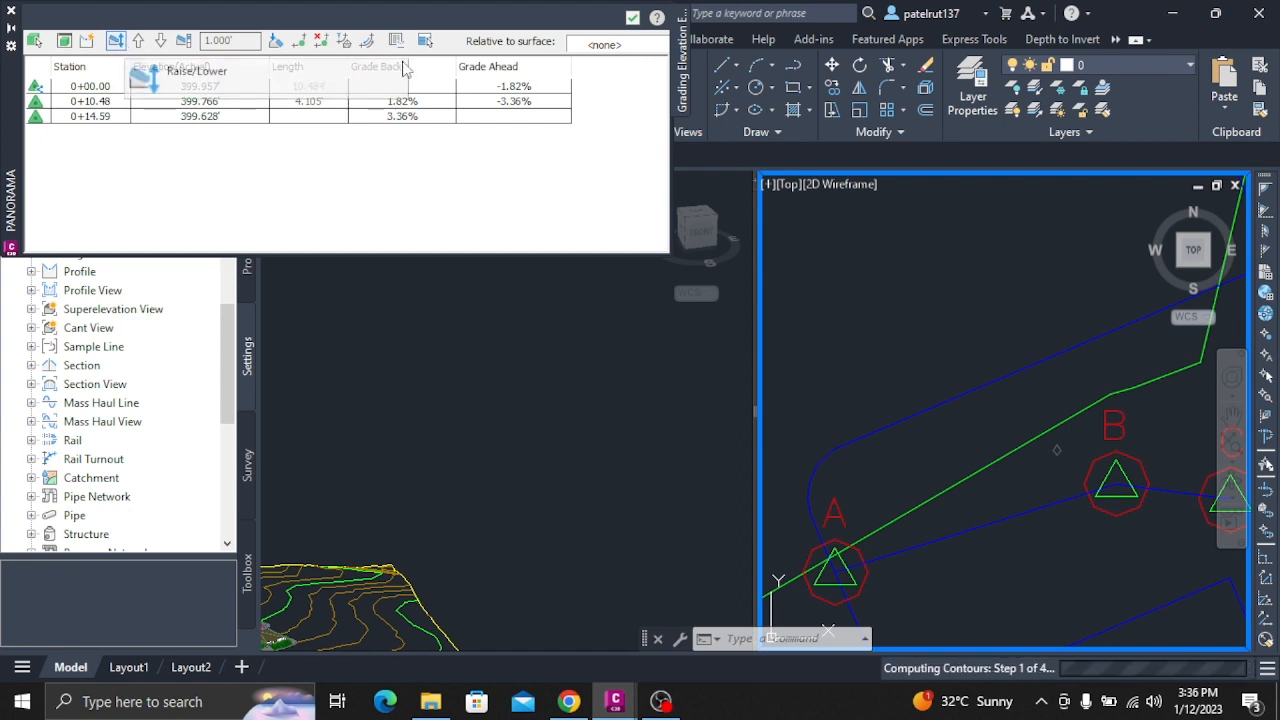
pyautogui.click(279, 43)
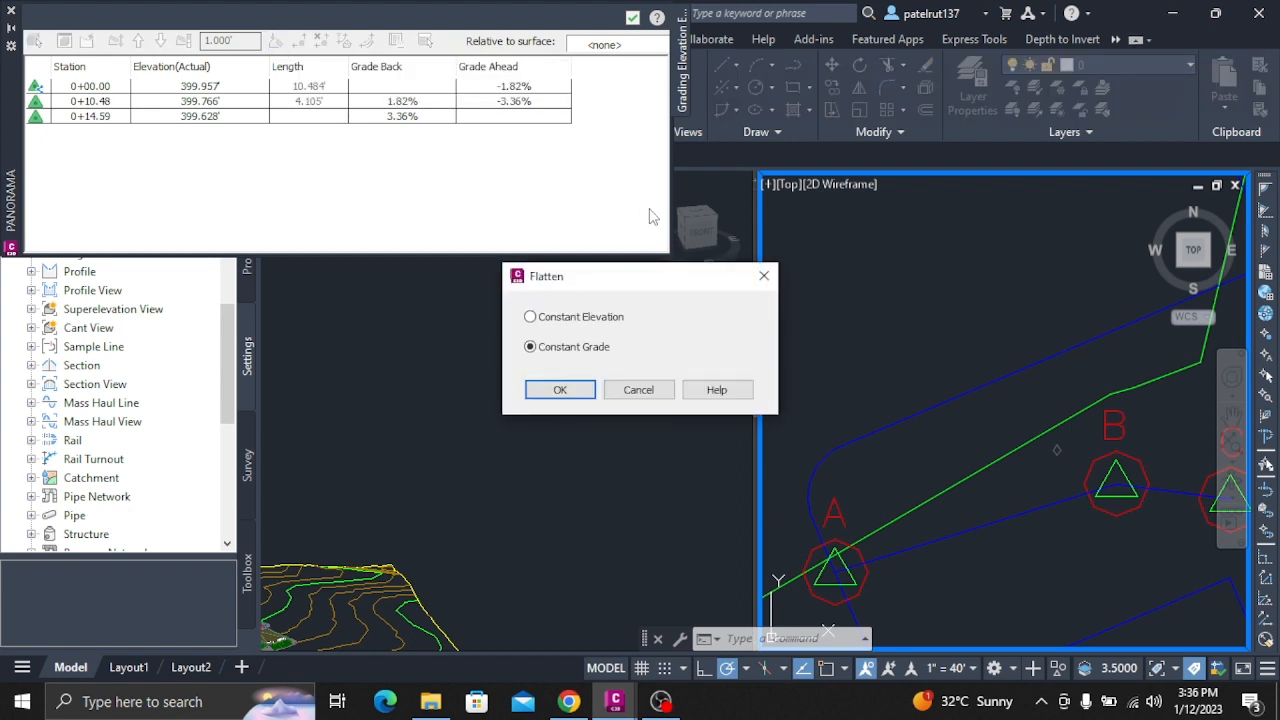
pyautogui.click(553, 389)
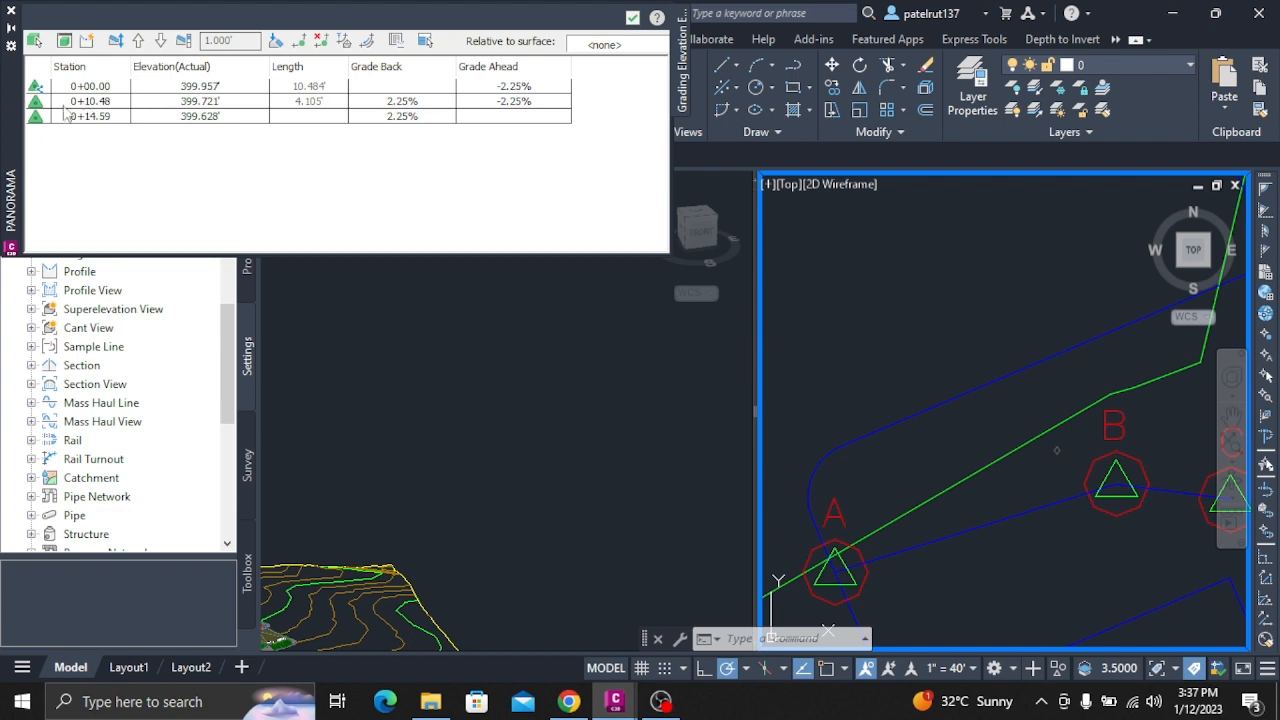
# Set the elevation at station 0+00.00 to 402.00' and reselect the feature line through A, B and C for elevation editing
pyautogui.doubleClick(195, 86)
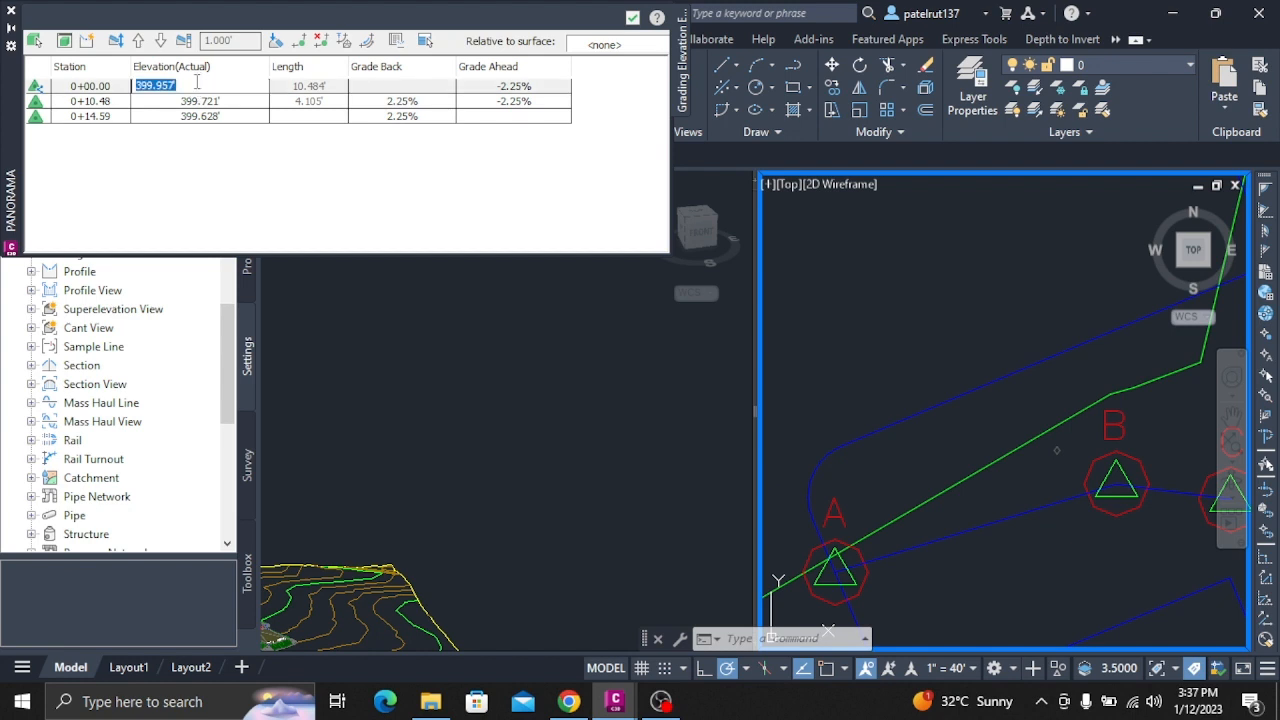
pyautogui.write('402.00')
pyautogui.press('Return')
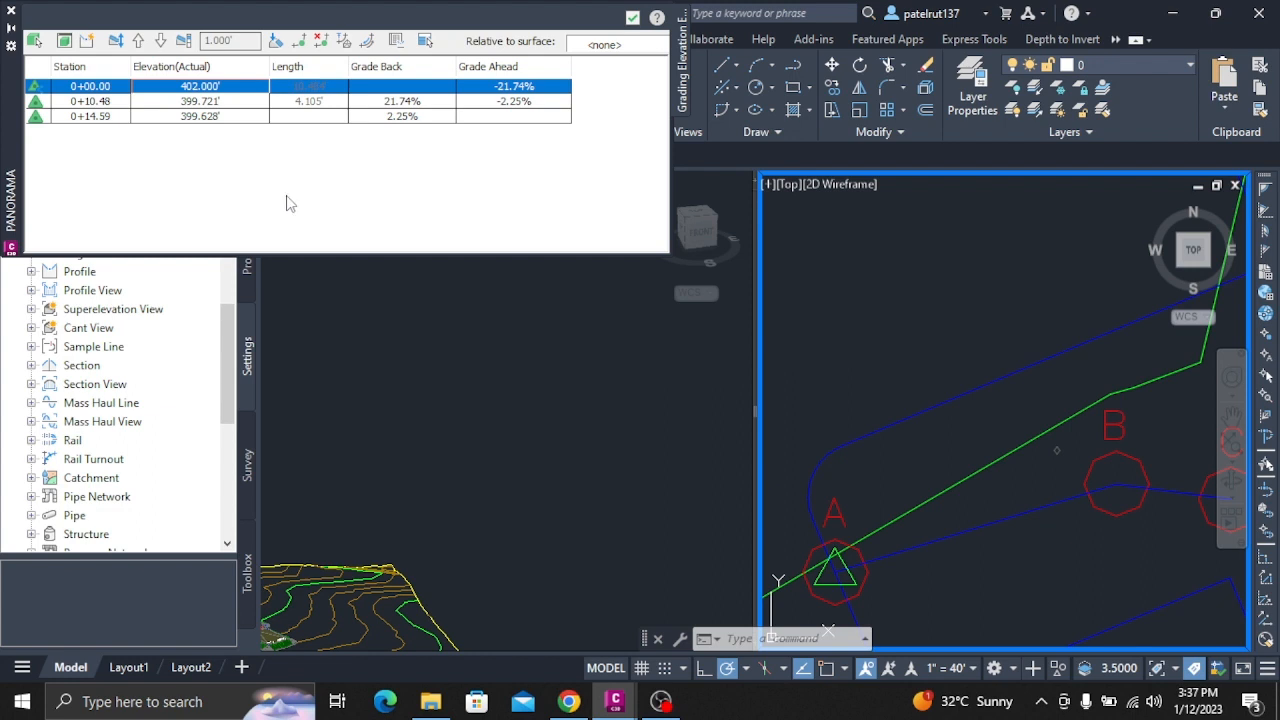
pyautogui.click(34, 40)
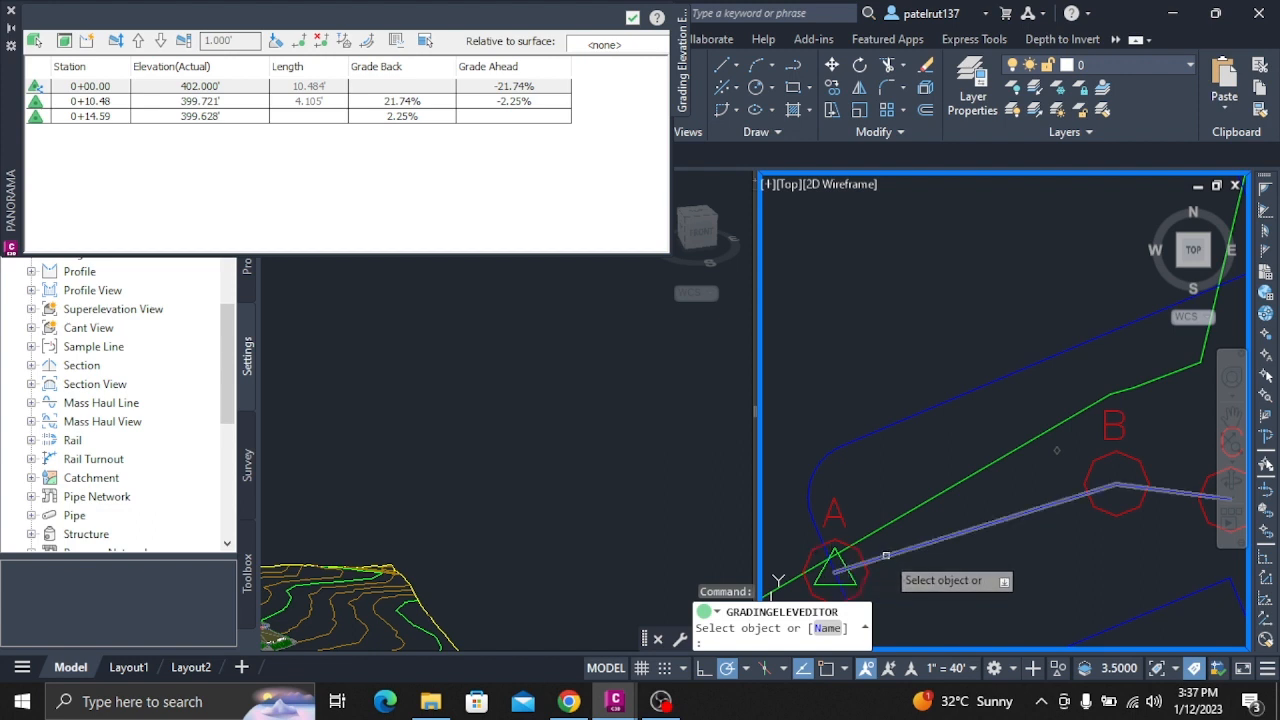
pyautogui.click(882, 558)
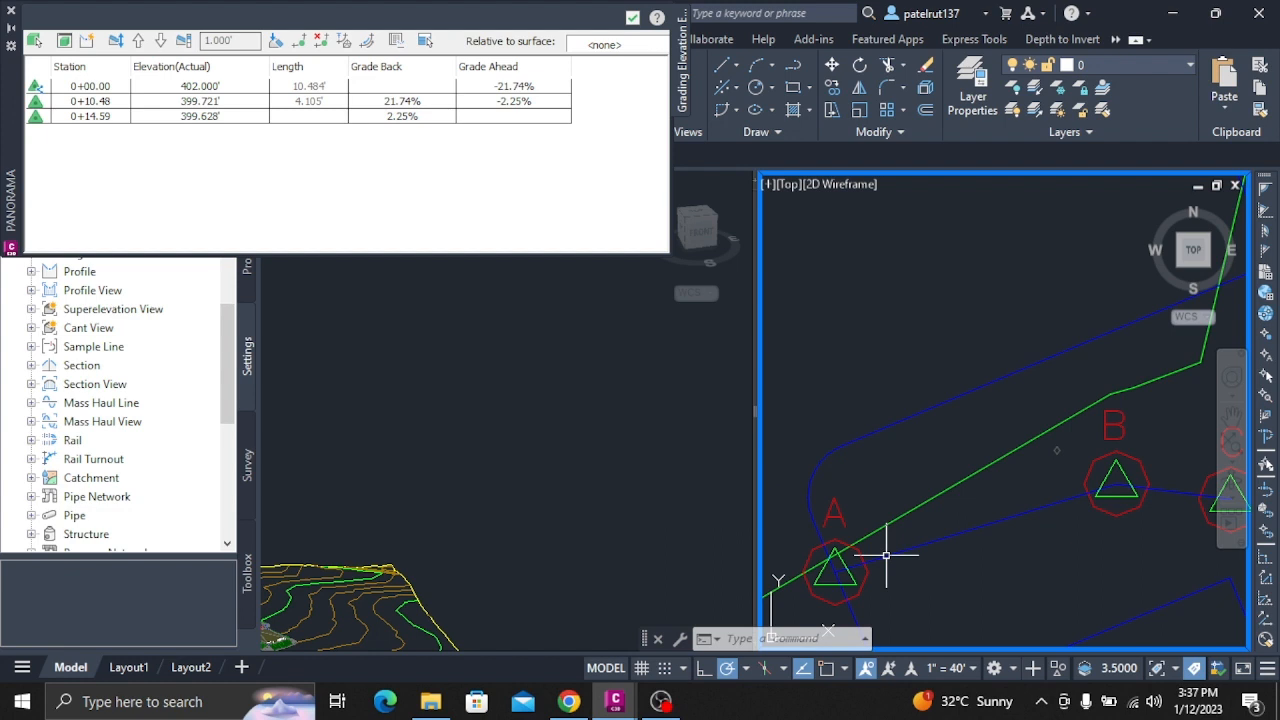
# Select the building pad feature line and examine its vertices and the EG surface elevation around points A, B and C
pyautogui.scroll(-5, 1042, 456)
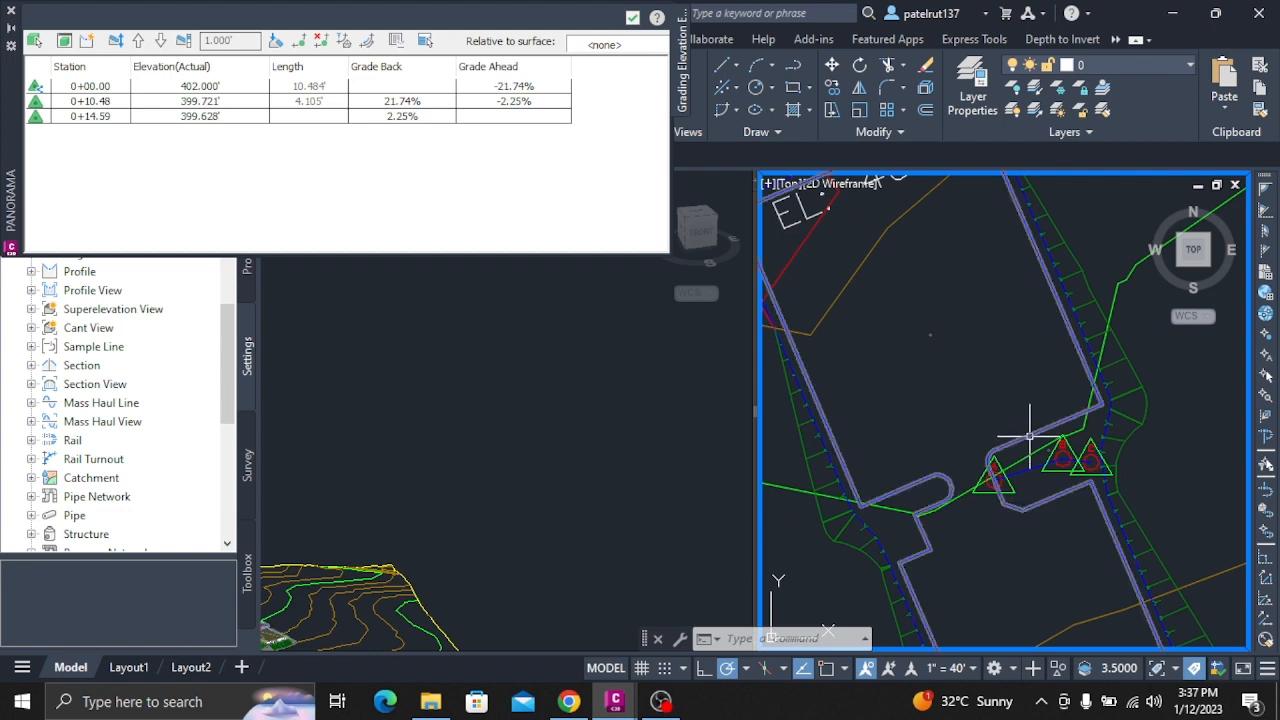
pyautogui.click(1029, 436)
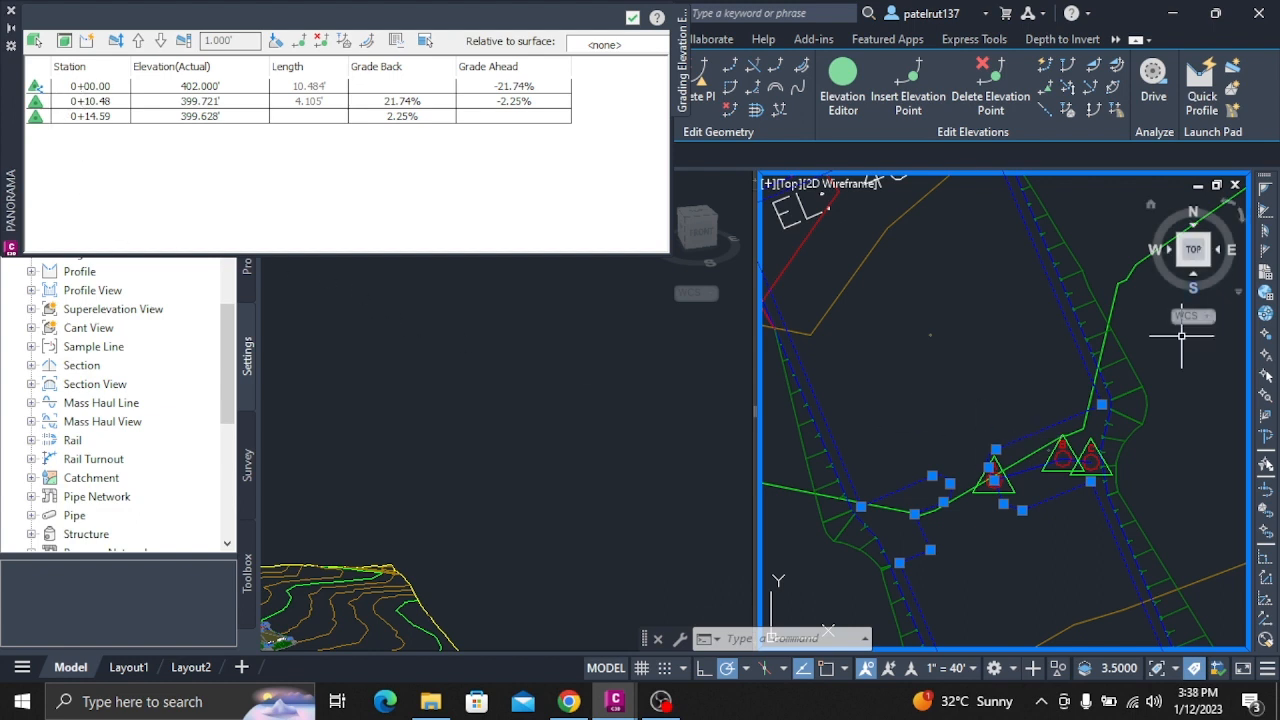
pyautogui.scroll(5, 1057, 443)
pyautogui.scroll(-4, 1032, 549)
pyautogui.scroll(3, 1032, 549)
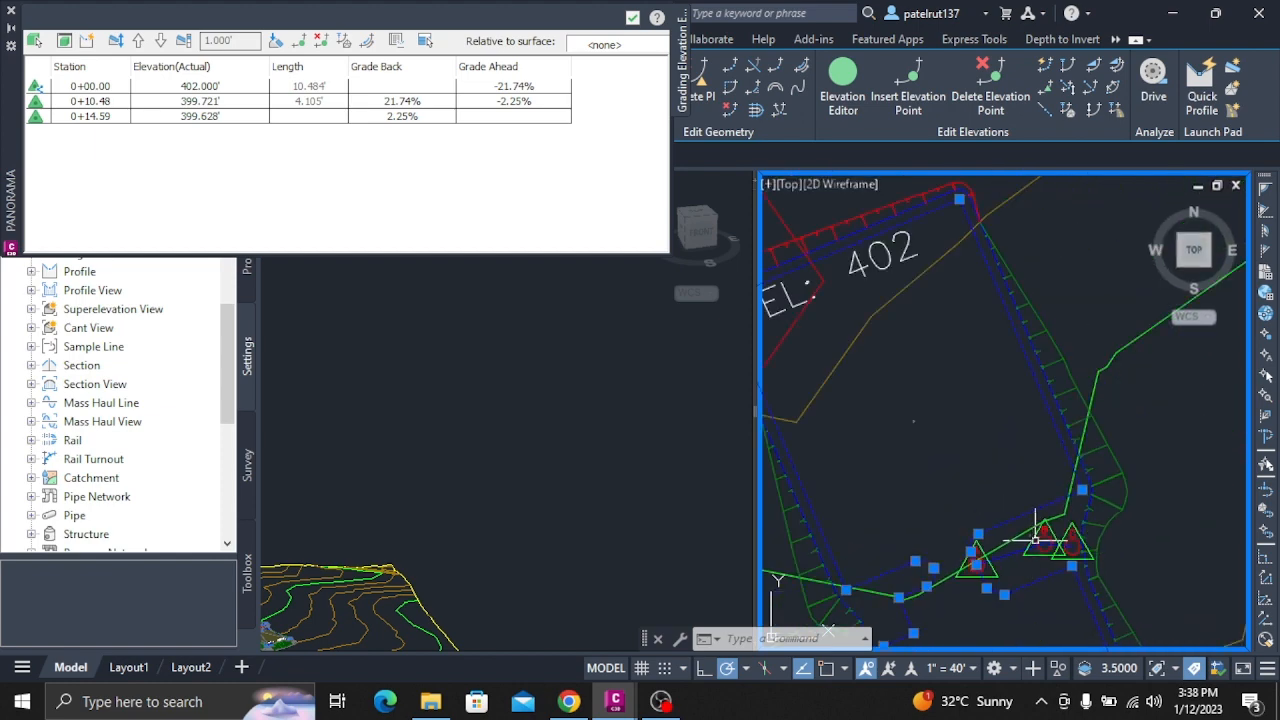
pyautogui.scroll(-3, 1045, 530)
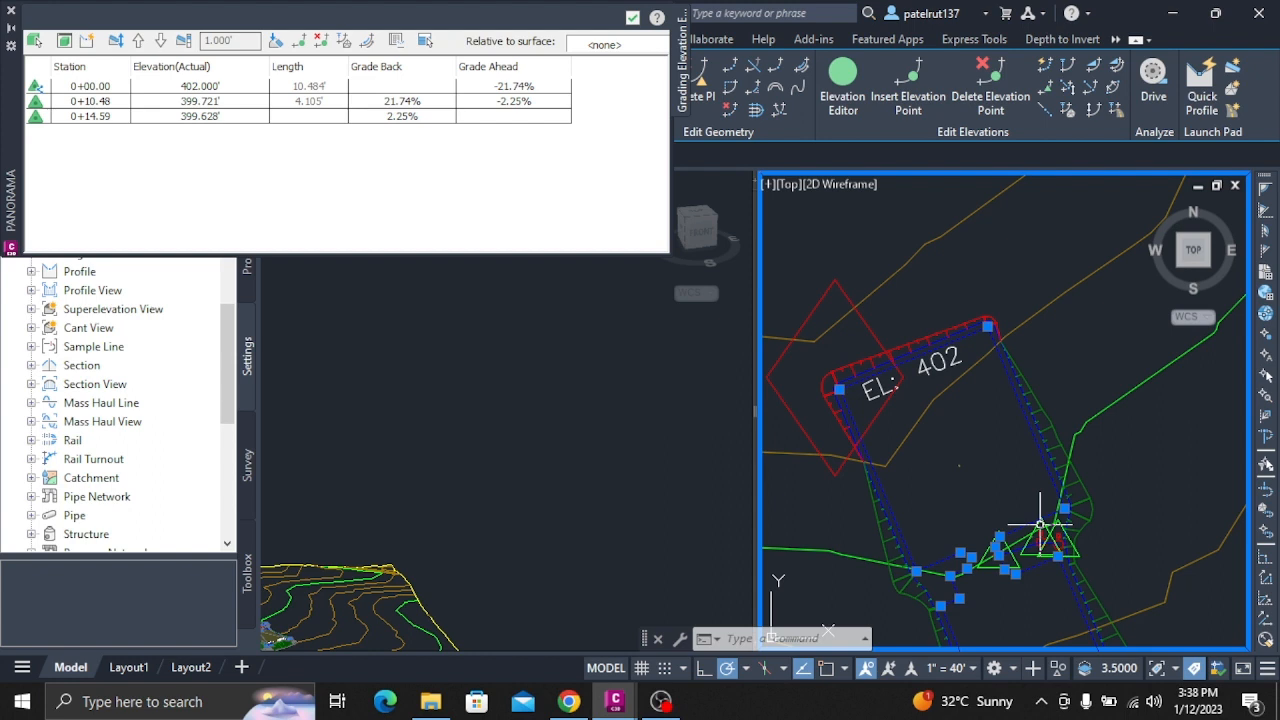
pyautogui.moveTo(1040, 524)
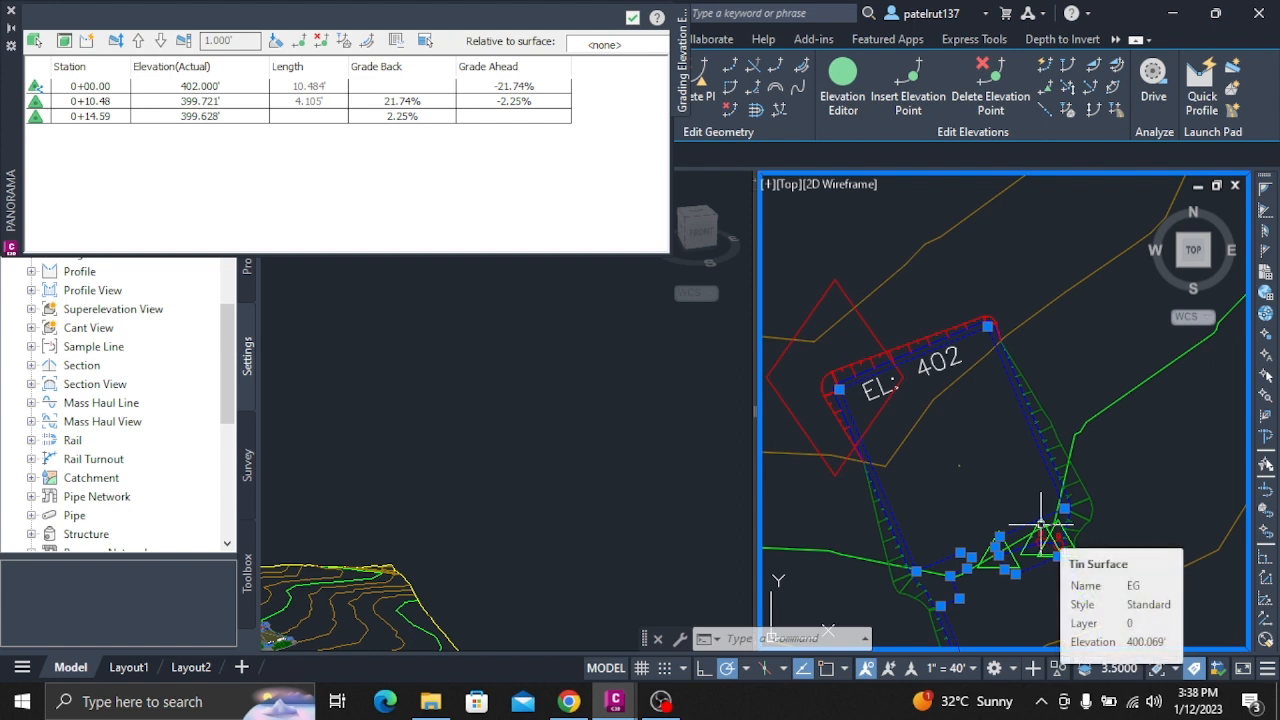